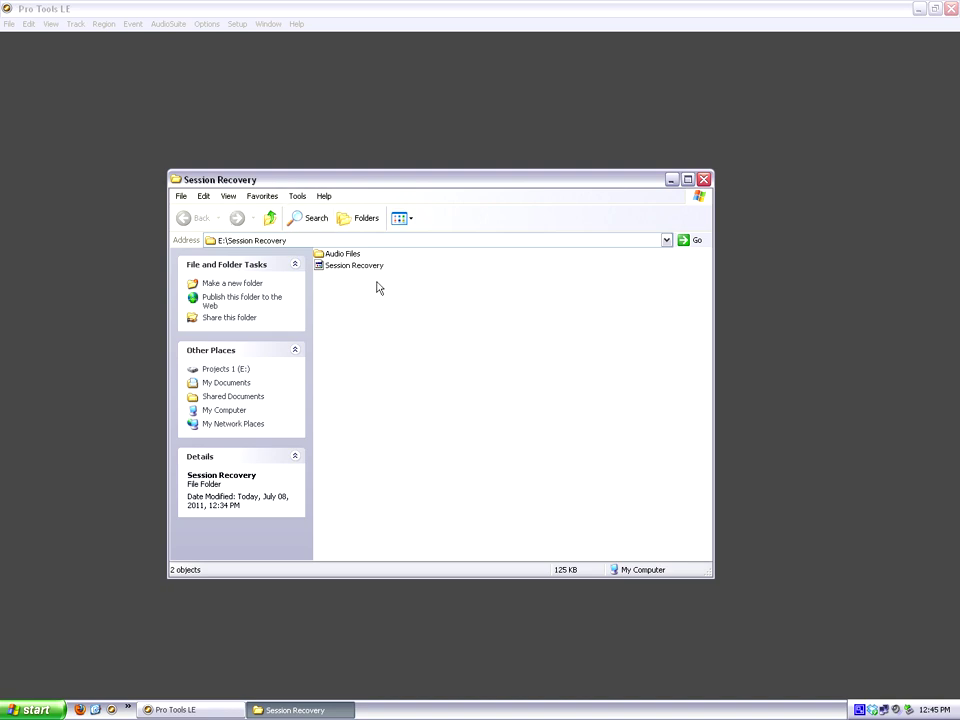
# After a look inside Audio Files, rename the extensionless Session Recovery file to Session Recovery.pts.
pyautogui.moveTo(369, 272)
pyautogui.doubleClick(338, 254)
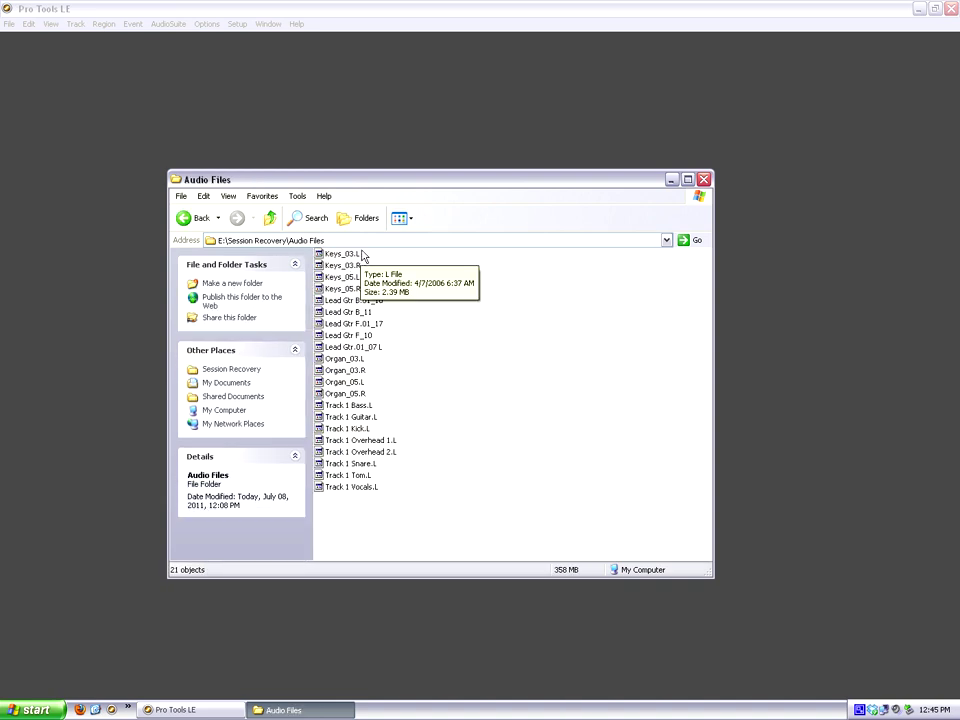
pyautogui.click(193, 224)
pyautogui.click(374, 271)
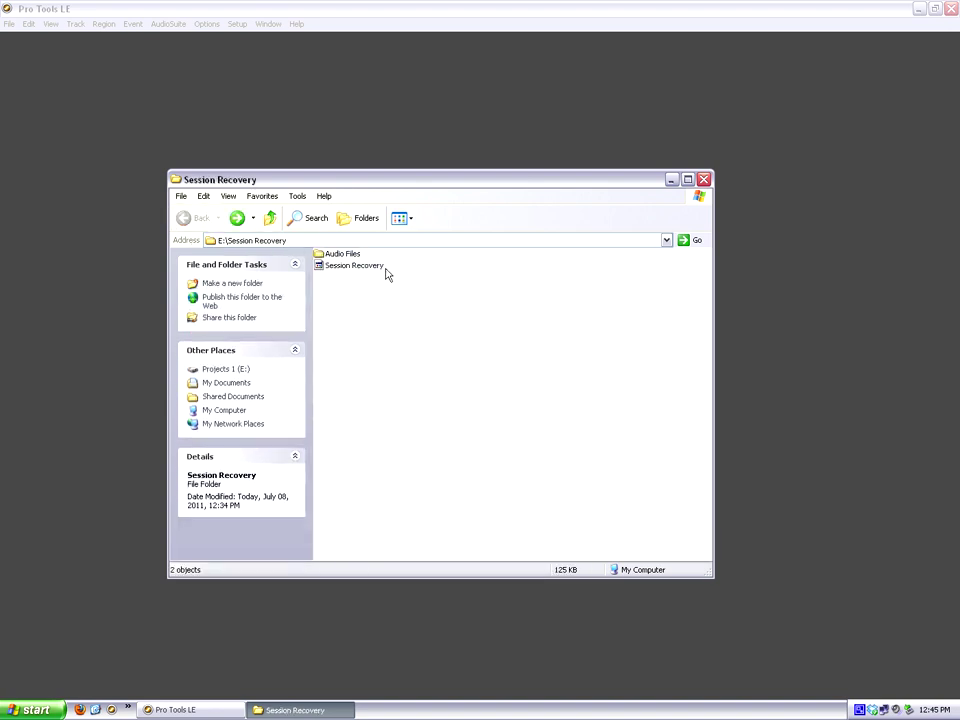
pyautogui.click(370, 266)
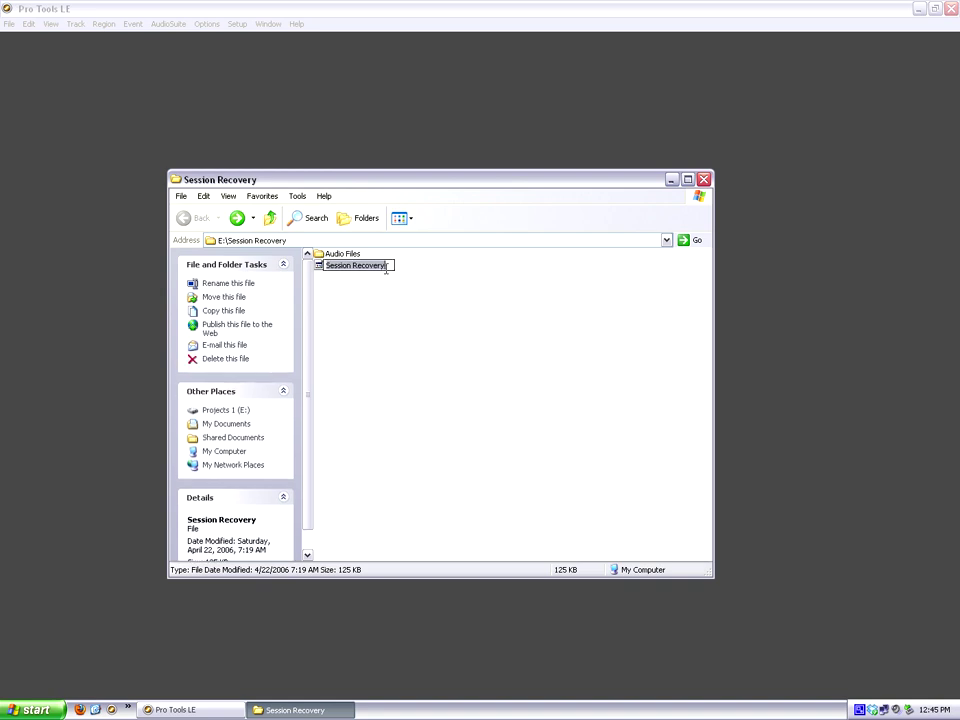
pyautogui.write('.pts')
pyautogui.press('Return')
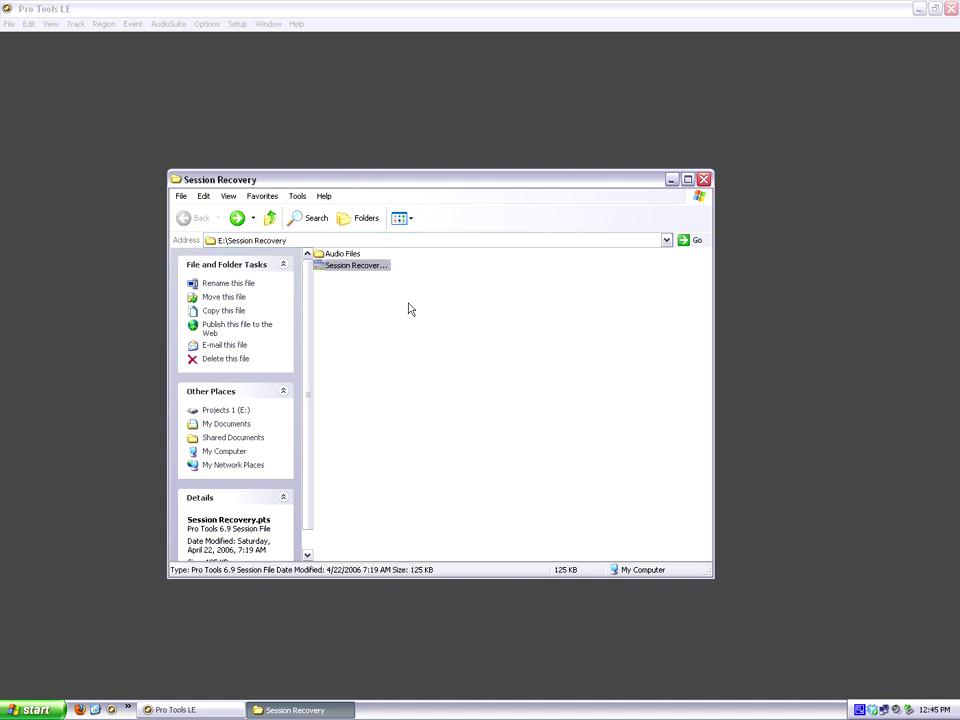
# Open Session Recovery.pts and accept saving a PC-compatible copy with the default copy settings.
pyautogui.click(363, 308)
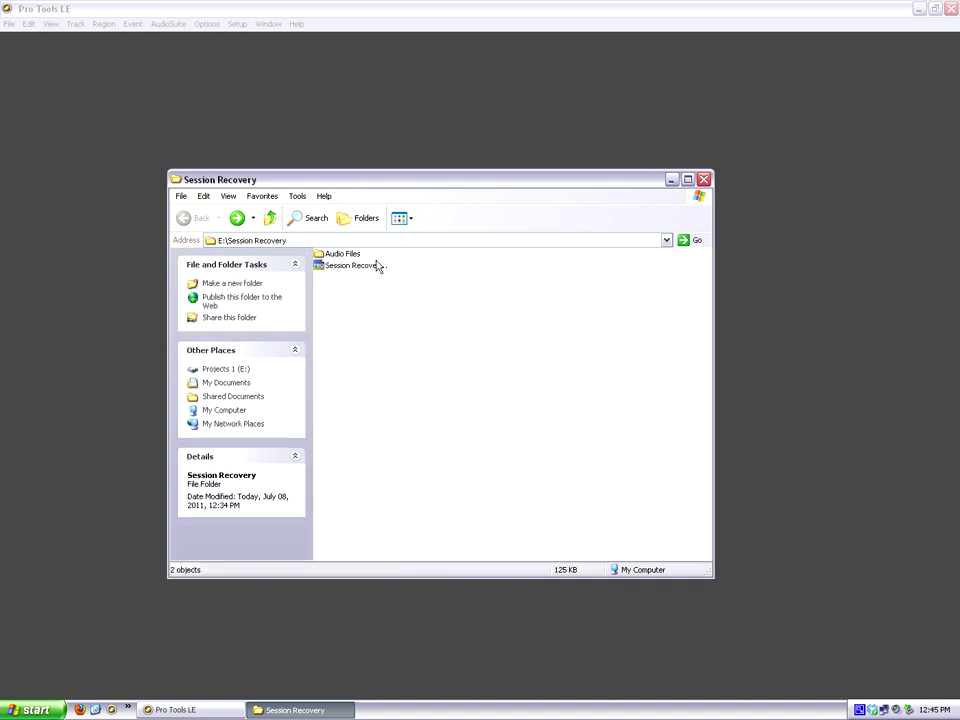
pyautogui.click(344, 270)
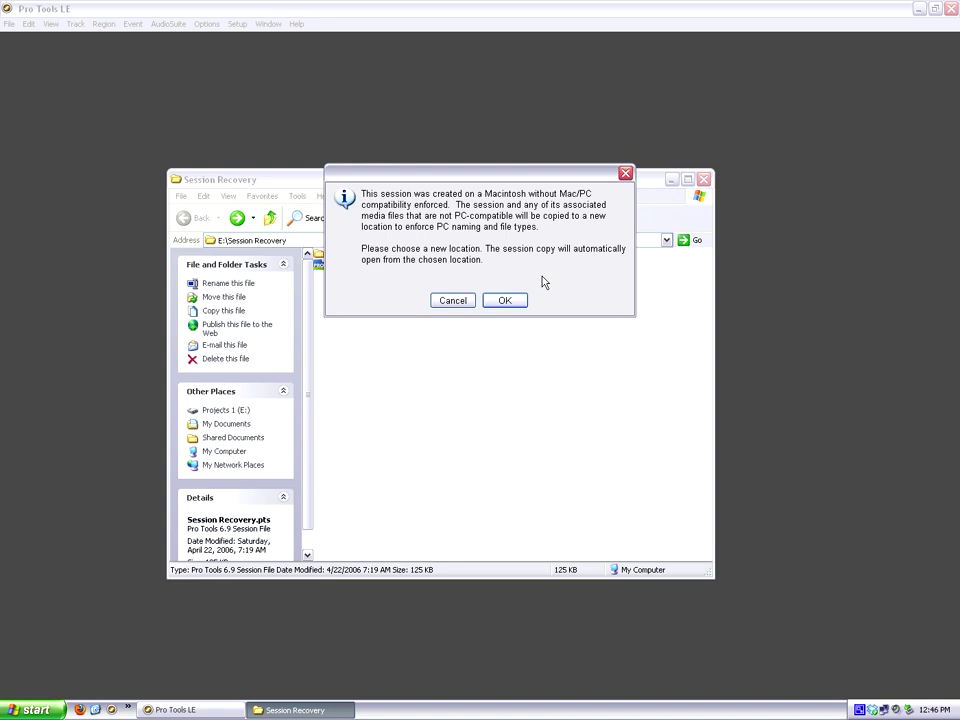
pyautogui.click(507, 301)
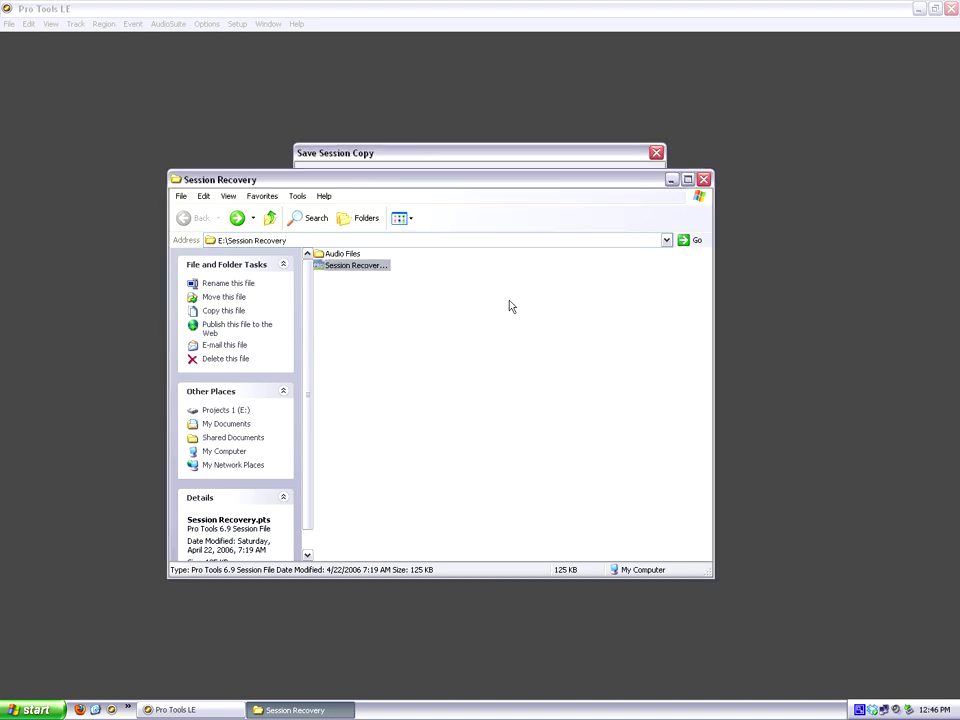
pyautogui.click(480, 154)
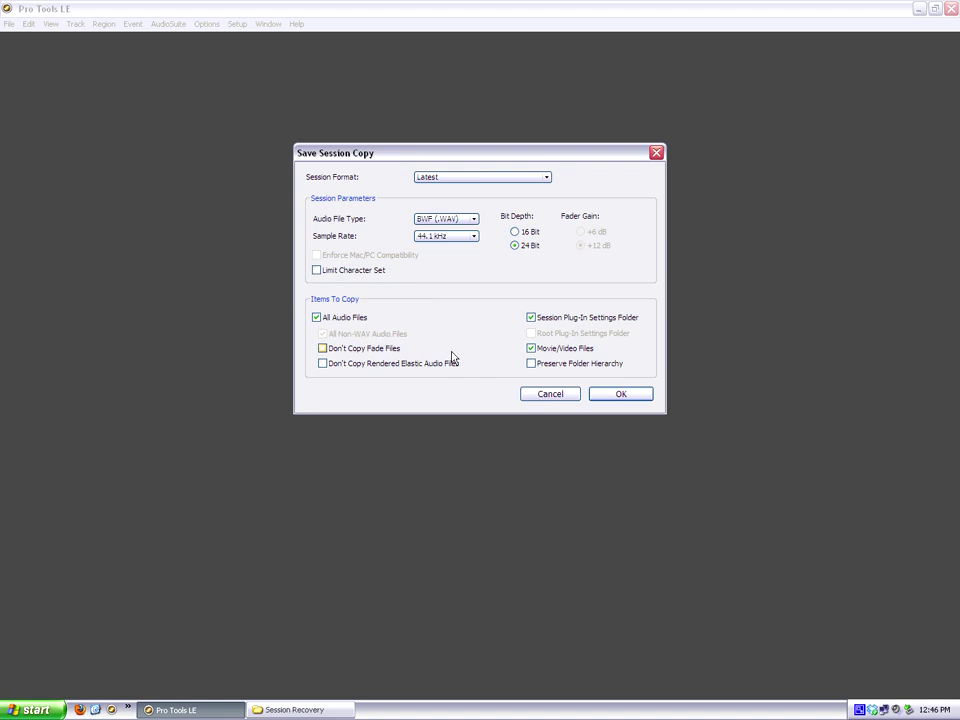
pyautogui.click(616, 399)
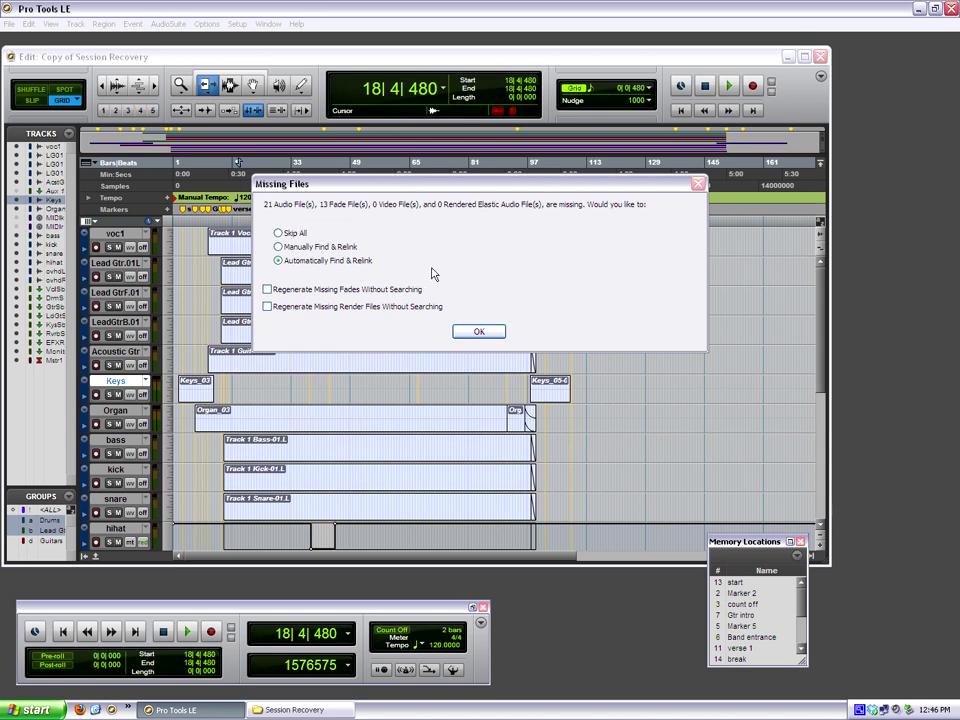
# Skip all missing files and maximize the Copy of Session Recovery Edit window.
pyautogui.click(279, 233)
pyautogui.click(479, 331)
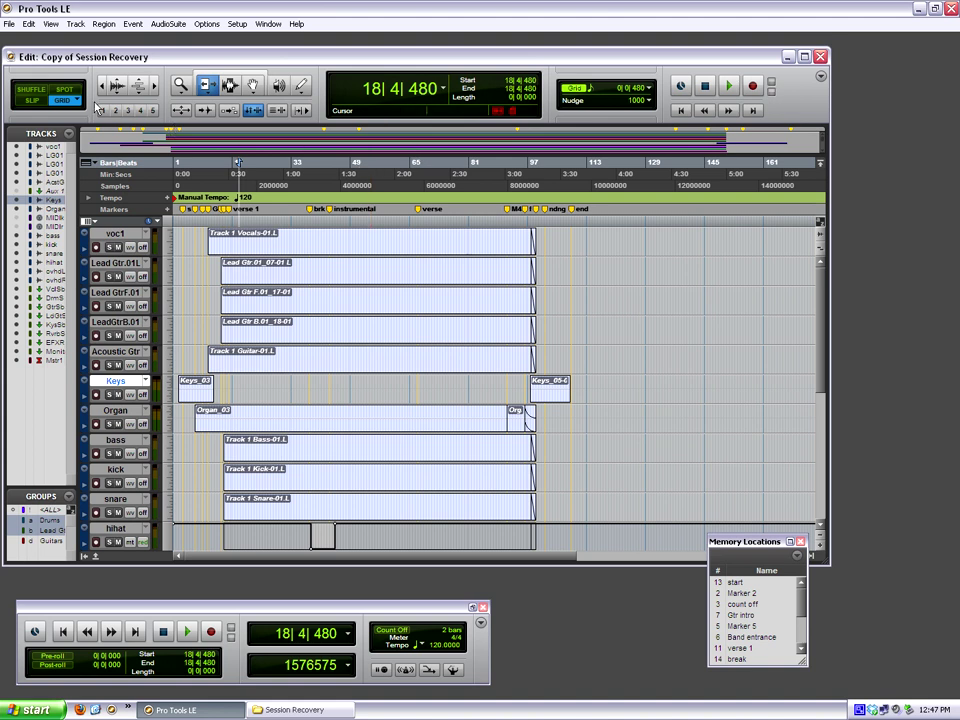
pyautogui.click(803, 56)
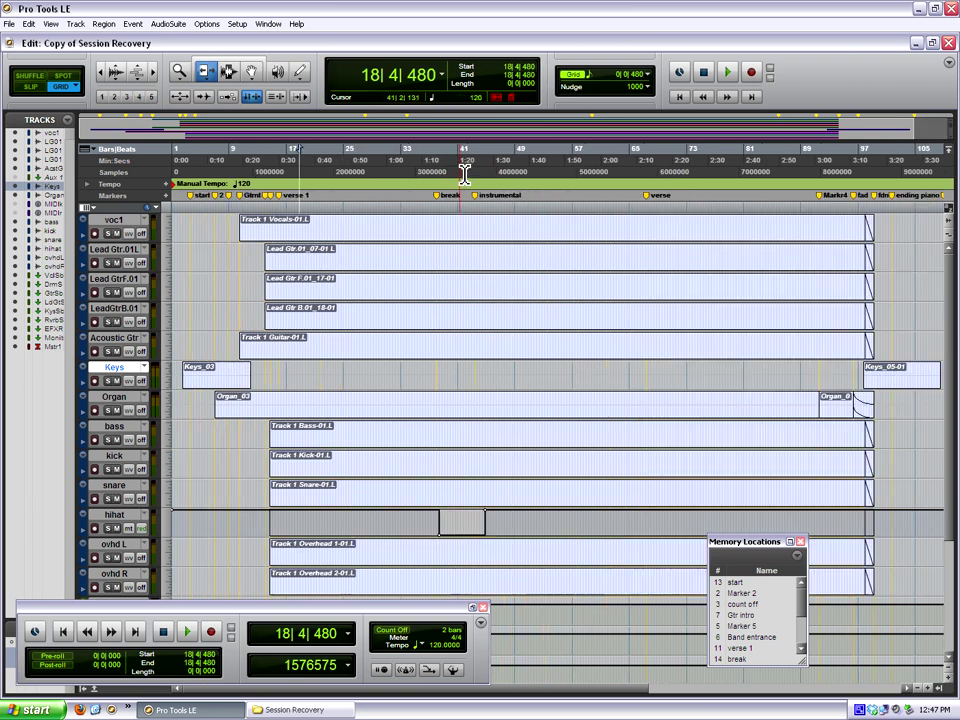
# Zoom in, then preview Session Recovery.pts via File > Import > Session Data and cancel.
pyautogui.hotkey('ctrl', ']')
pyautogui.click(8, 23)
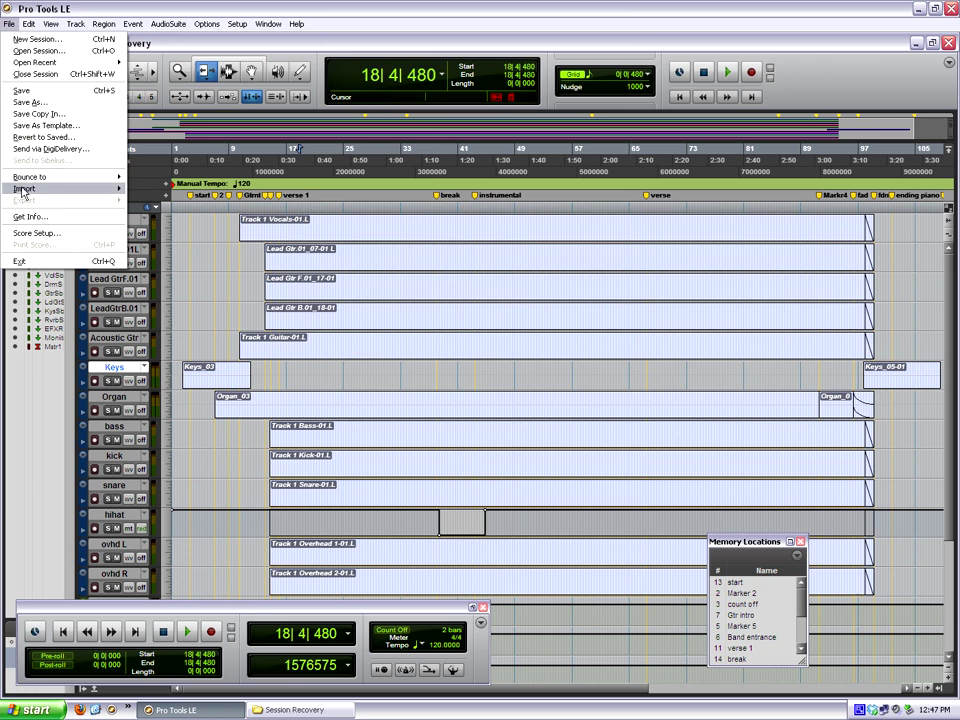
pyautogui.moveTo(120, 189)
pyautogui.click(160, 188)
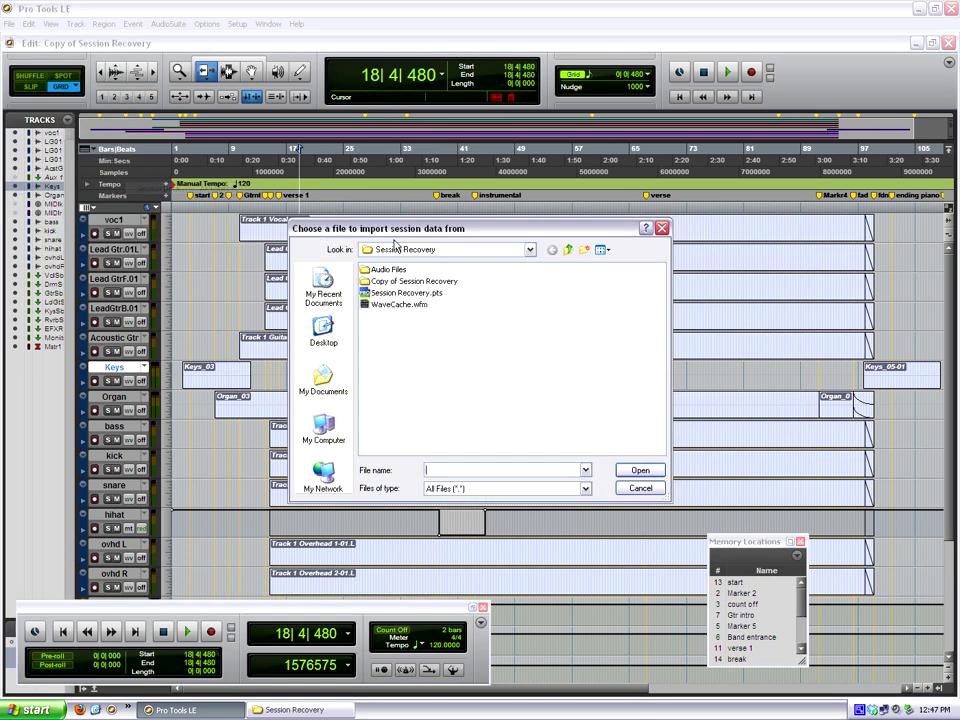
pyautogui.click(406, 293)
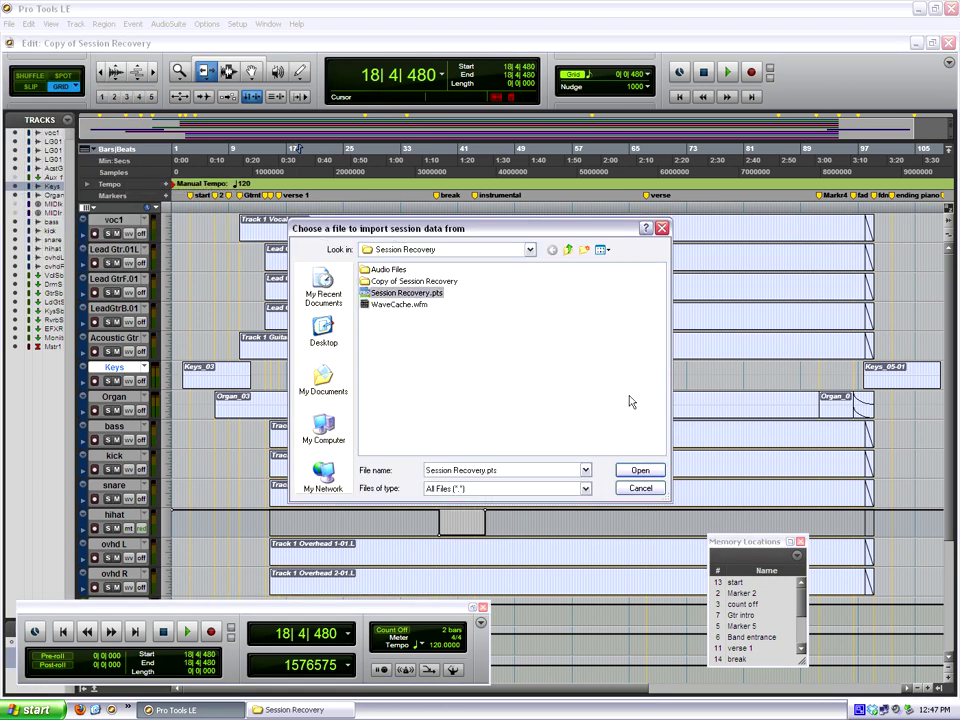
pyautogui.click(637, 469)
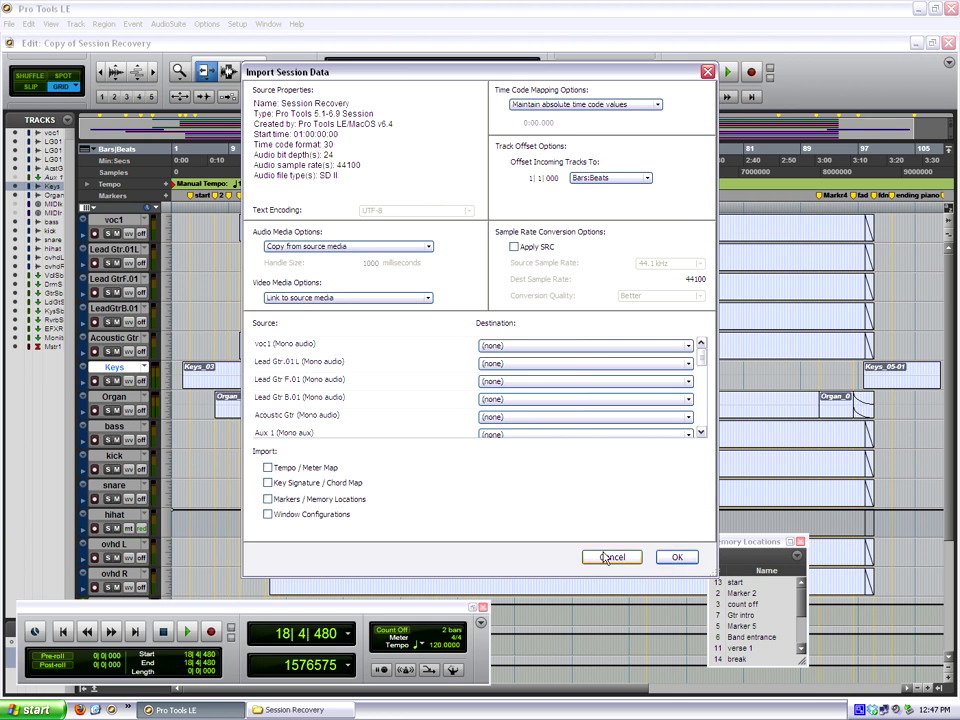
pyautogui.click(613, 558)
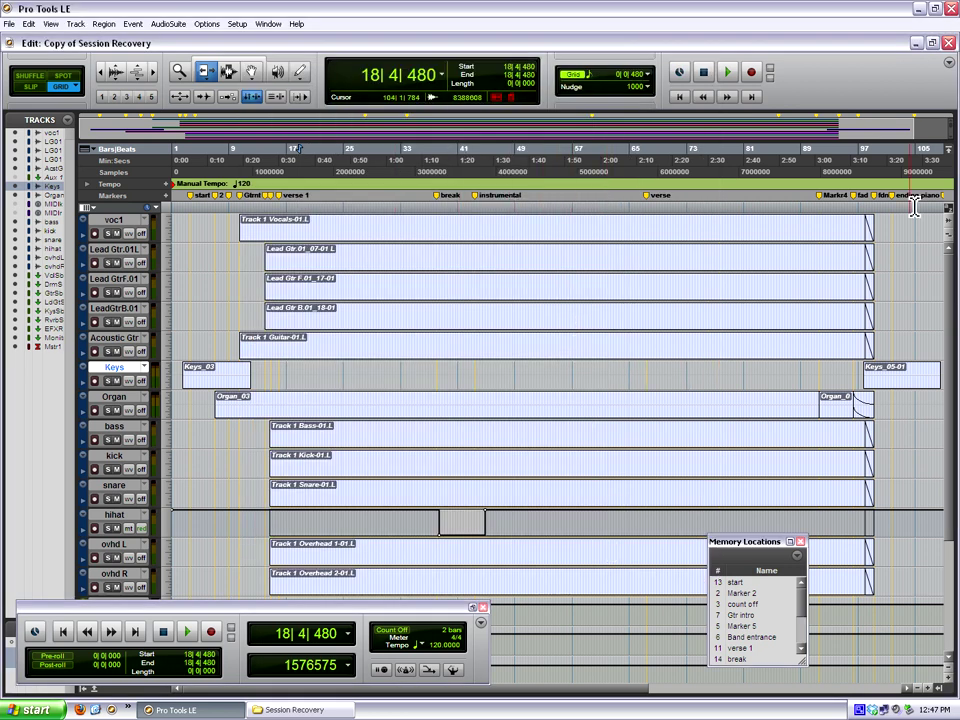
# Minimize Pro Tools, open the Audio Files folder, and launch sdTwoWav from the Start menu.
pyautogui.click(919, 9)
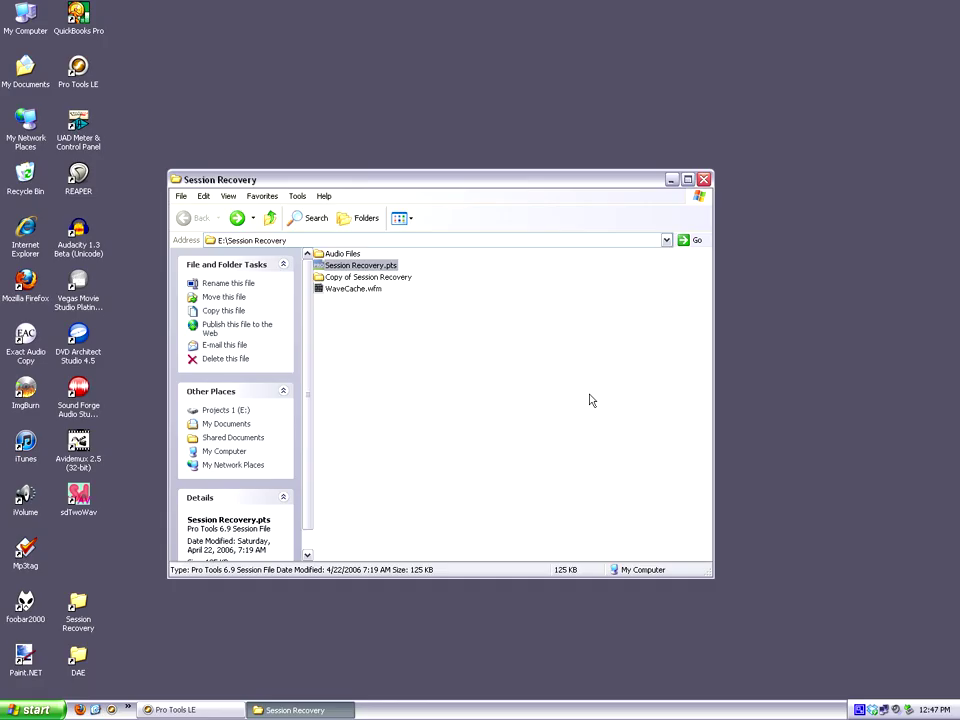
pyautogui.doubleClick(342, 254)
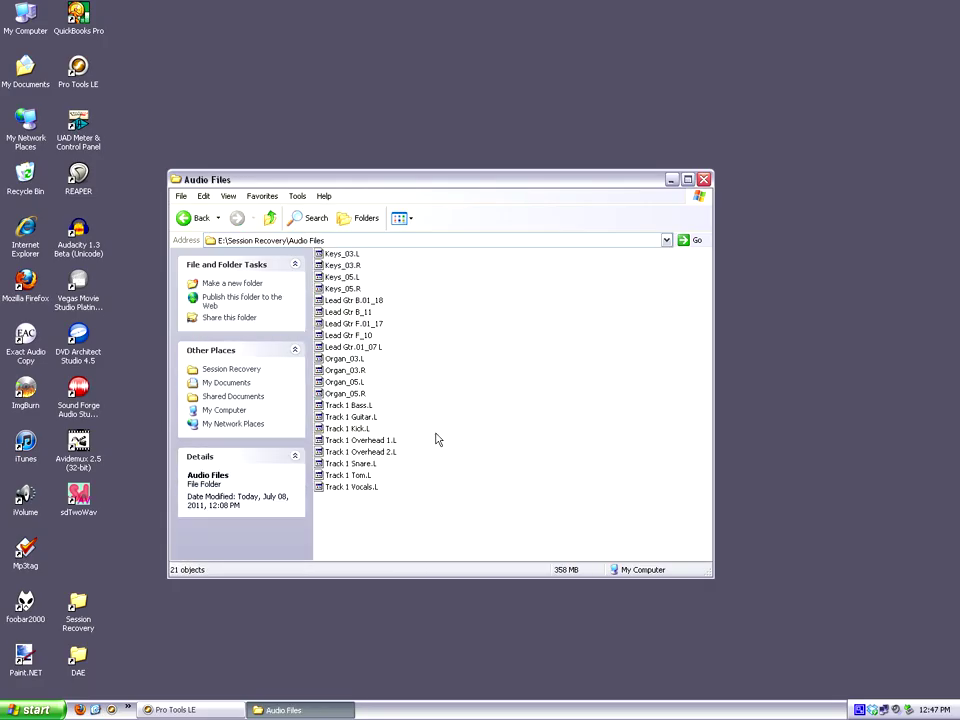
pyautogui.click(45, 710)
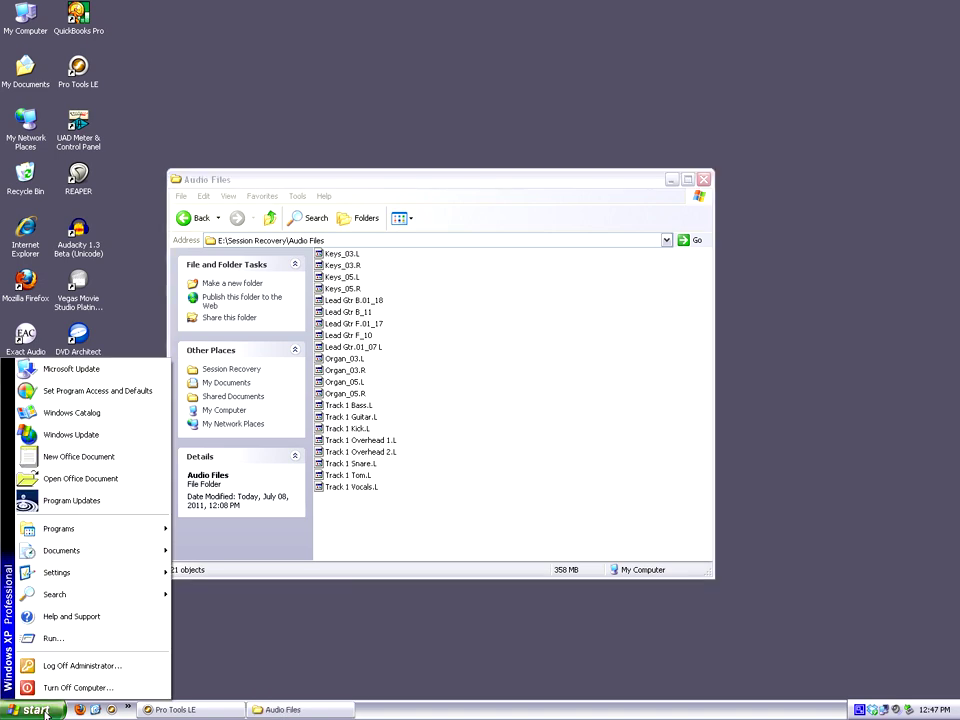
pyautogui.click(210, 685)
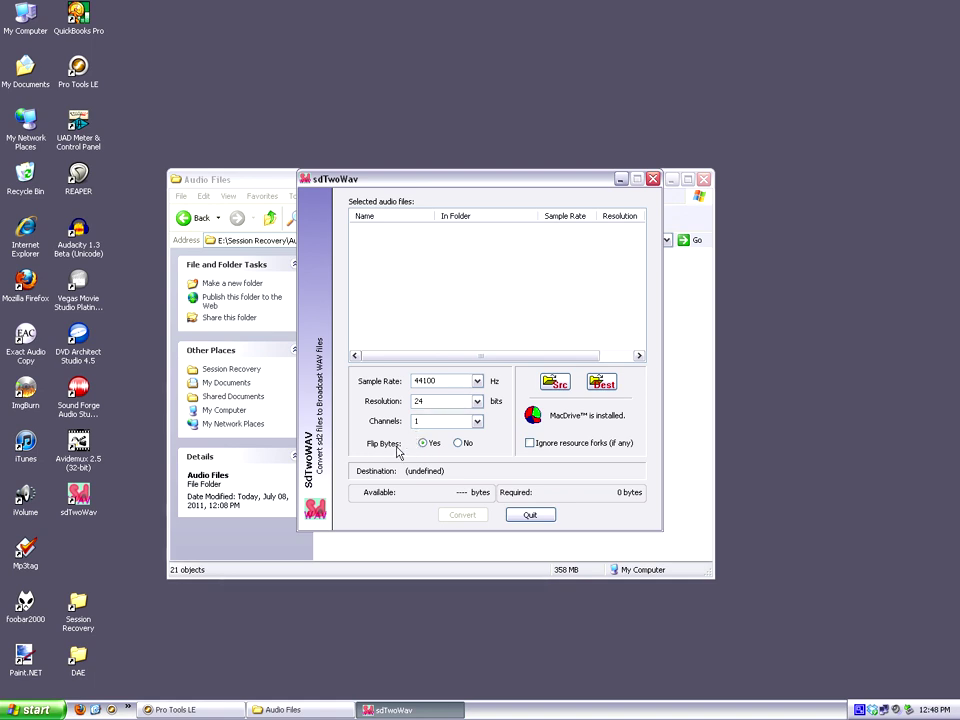
# Add every audio file in Audio Files, from Keys_03.L onward, to the conversion list.
pyautogui.click(553, 385)
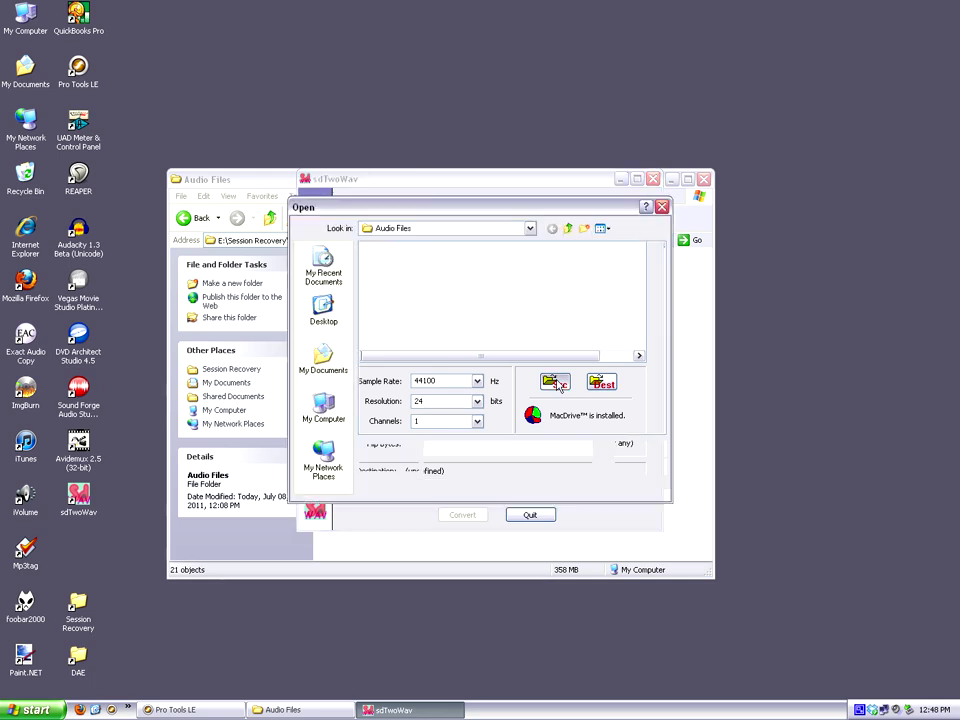
pyautogui.click(388, 249)
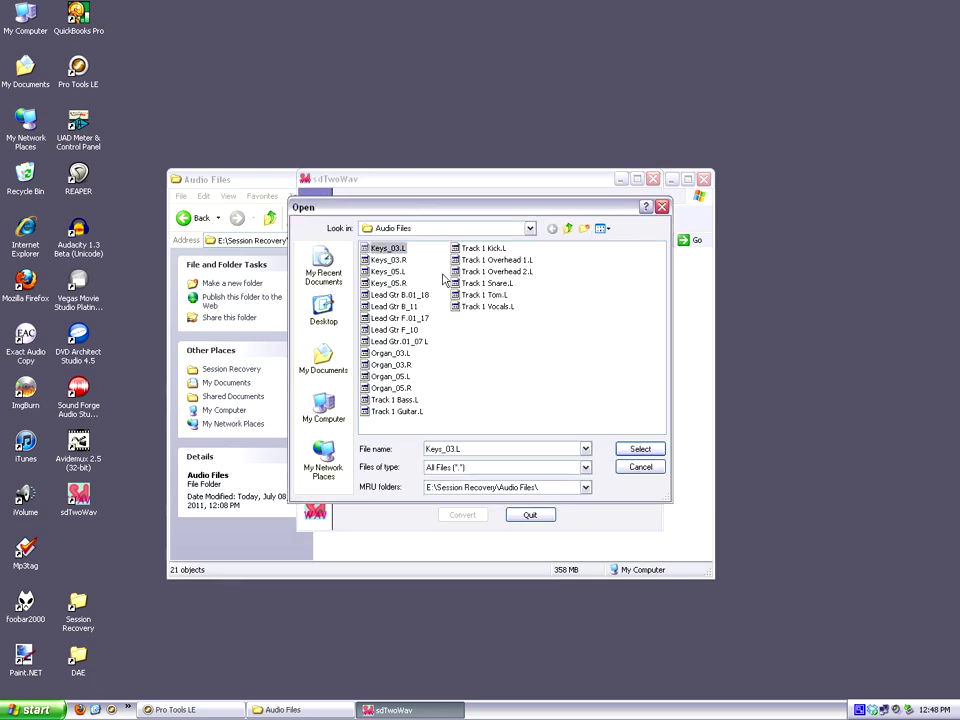
pyautogui.keyDown('shift'); pyautogui.click(472, 308); pyautogui.keyUp('shift')
pyautogui.click(640, 450)
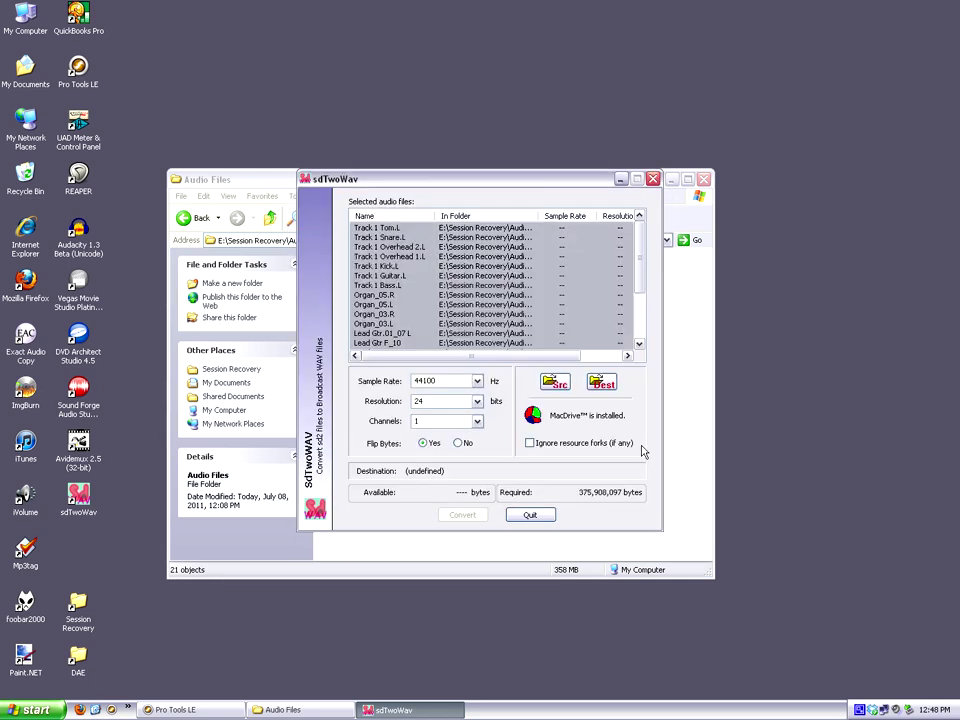
# Browse the destination picker to the E:\Session Recovery folder.
pyautogui.click(600, 384)
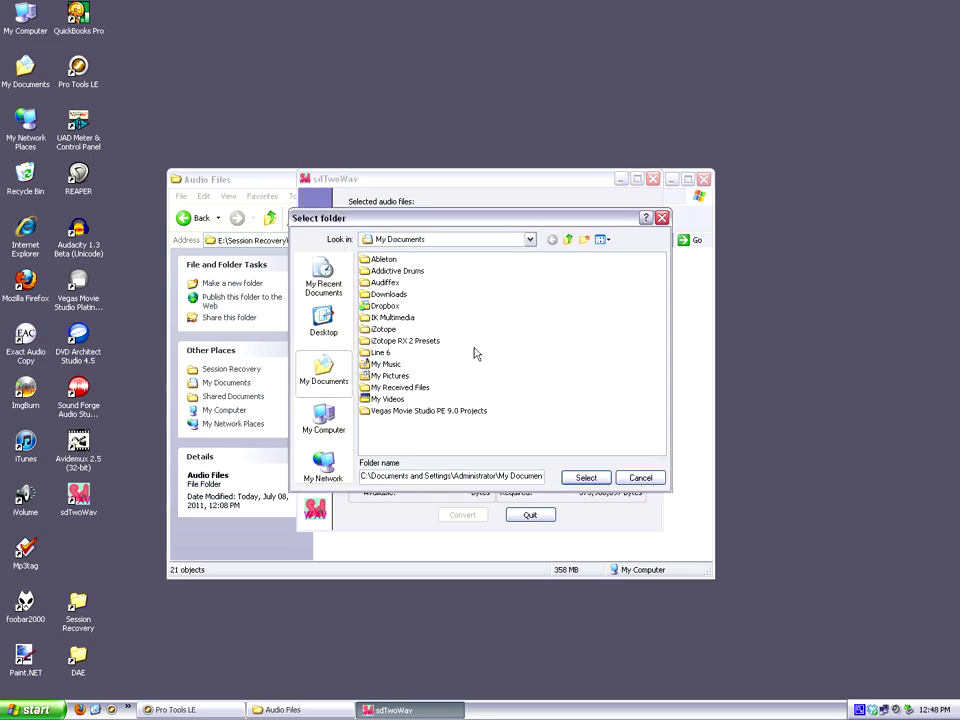
pyautogui.click(328, 422)
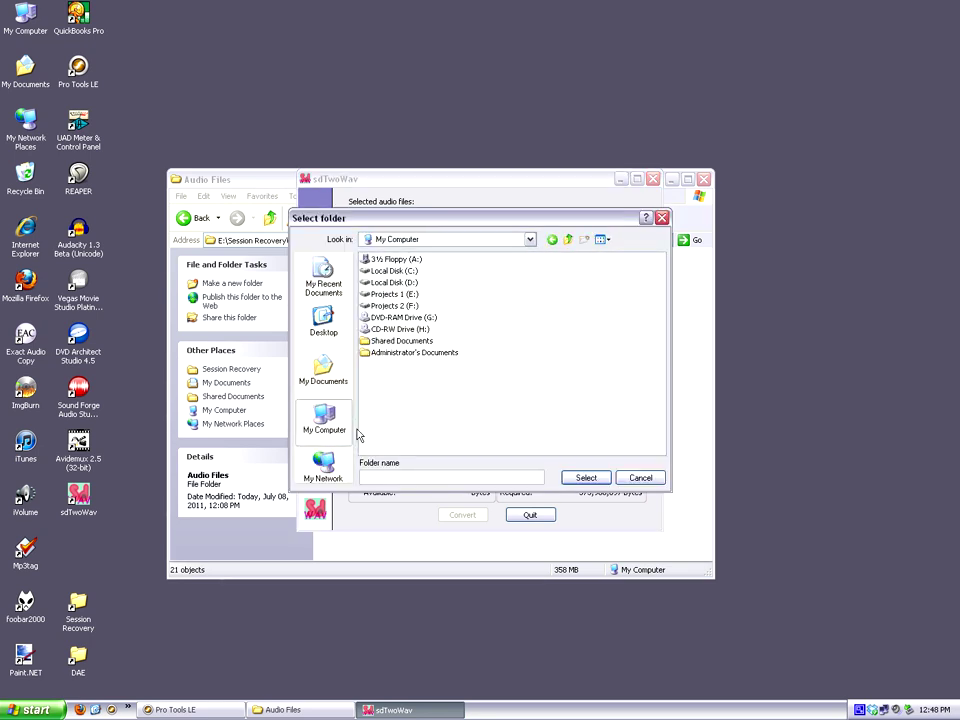
pyautogui.click(323, 330)
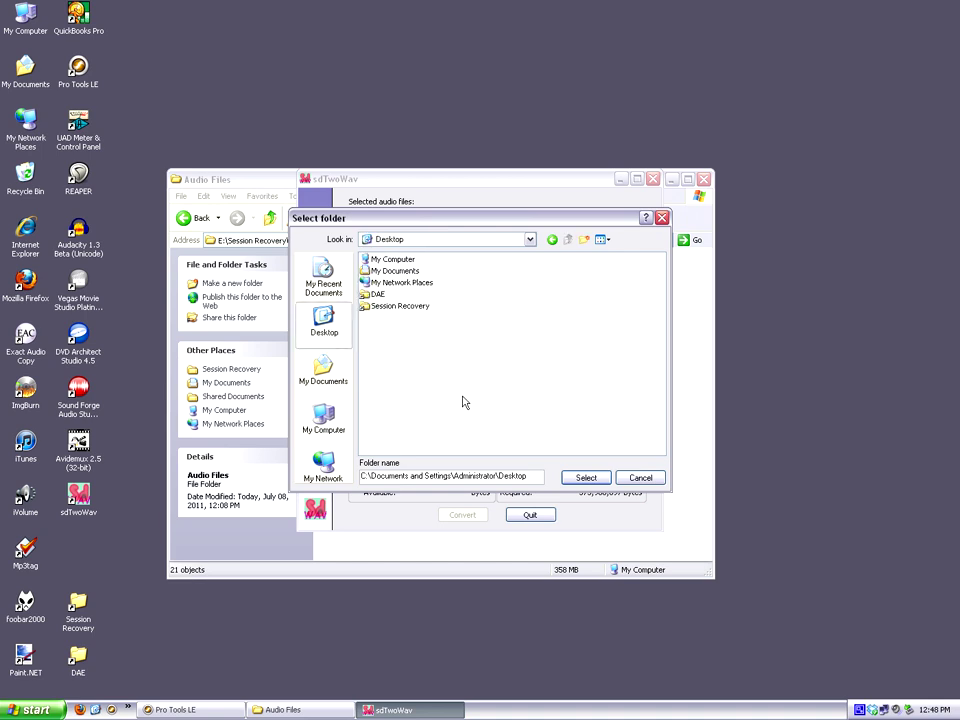
pyautogui.doubleClick(391, 306)
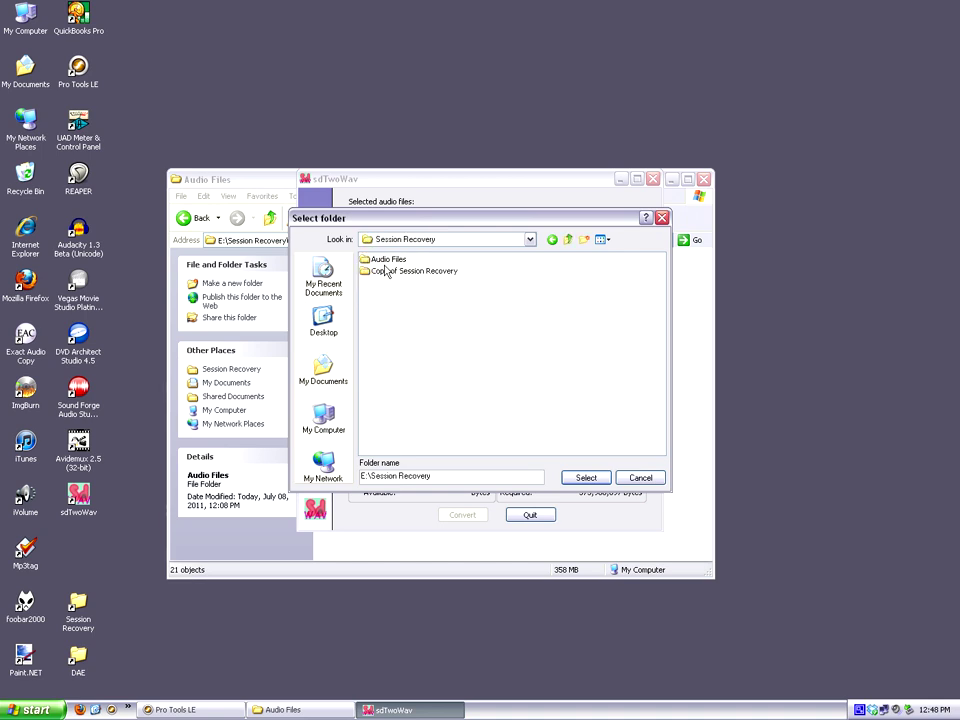
pyautogui.doubleClick(386, 272)
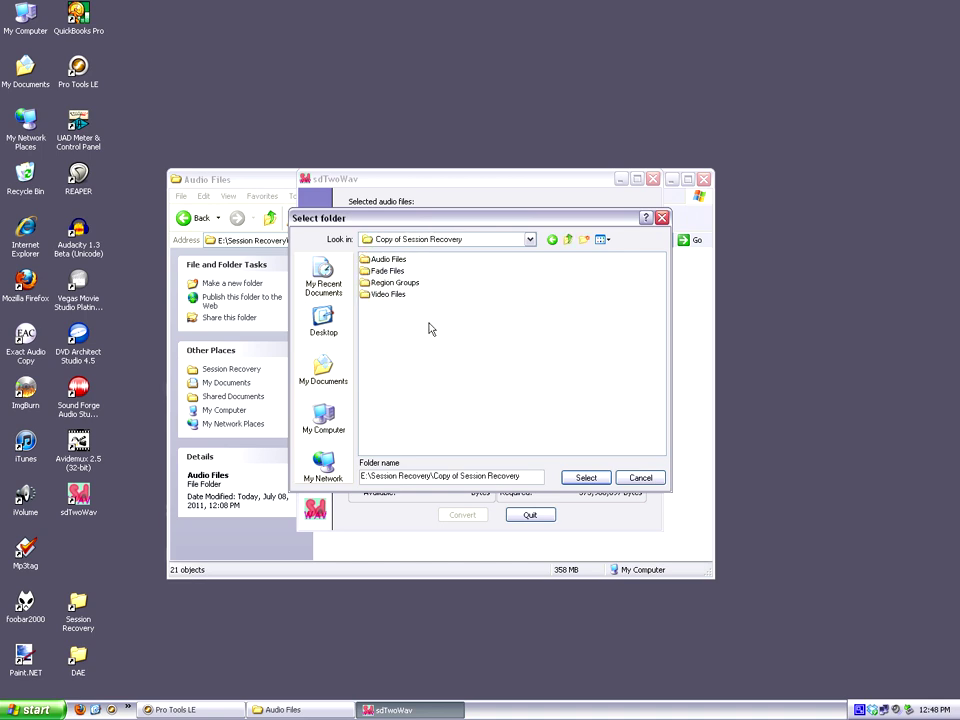
pyautogui.doubleClick(388, 259)
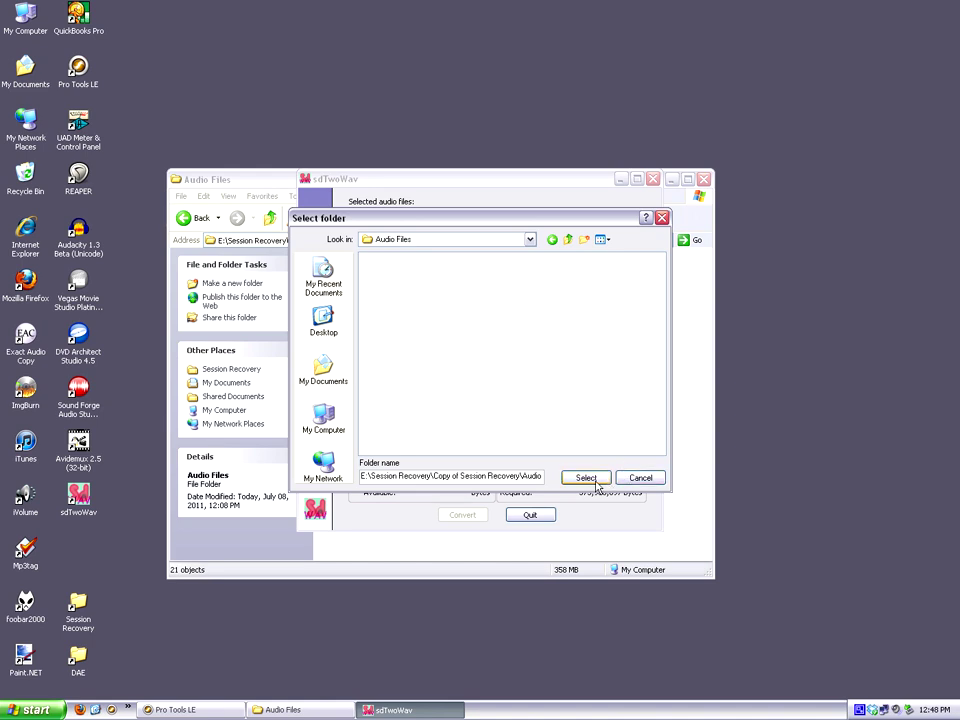
pyautogui.click(553, 240)
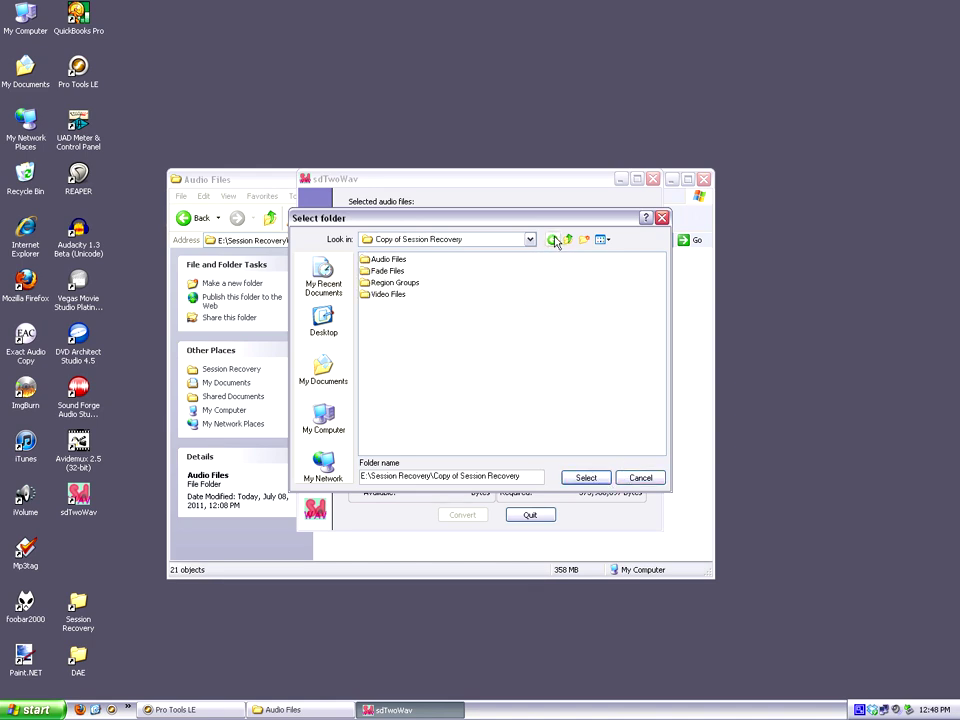
pyautogui.click(553, 240)
# Create a new folder named Recovered and select it as the destination.
pyautogui.click(585, 240)
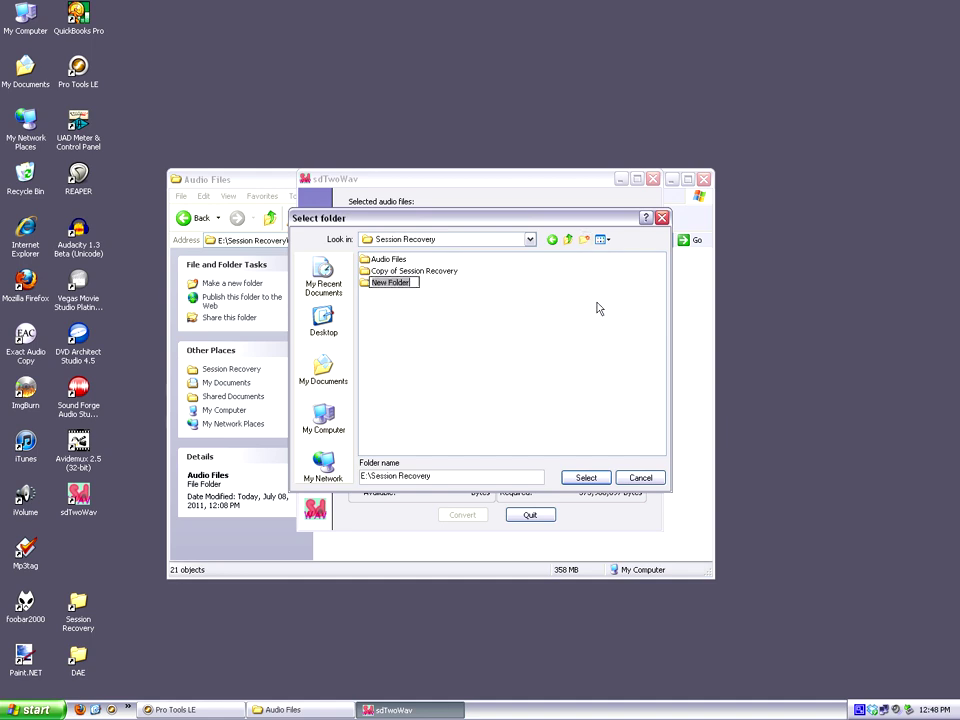
pyautogui.write('REcovered')
pyautogui.press('Left')
pyautogui.press('Left')
pyautogui.press('Left')
pyautogui.press('BackSpace')
pyautogui.write('e')
pyautogui.press('Return')
pyautogui.press('Return')
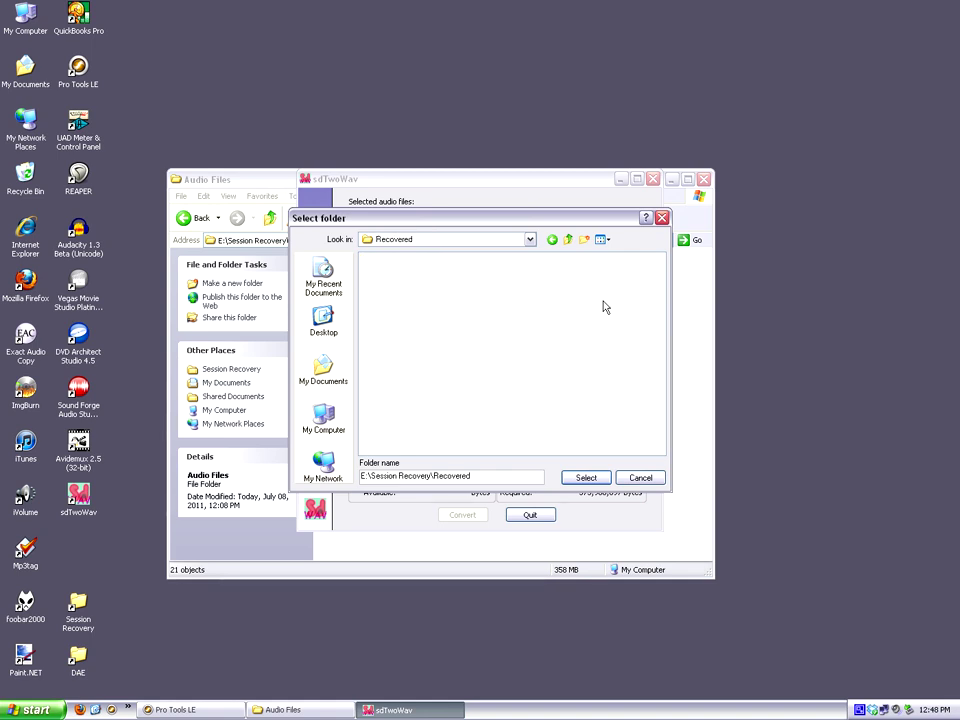
pyautogui.click(600, 479)
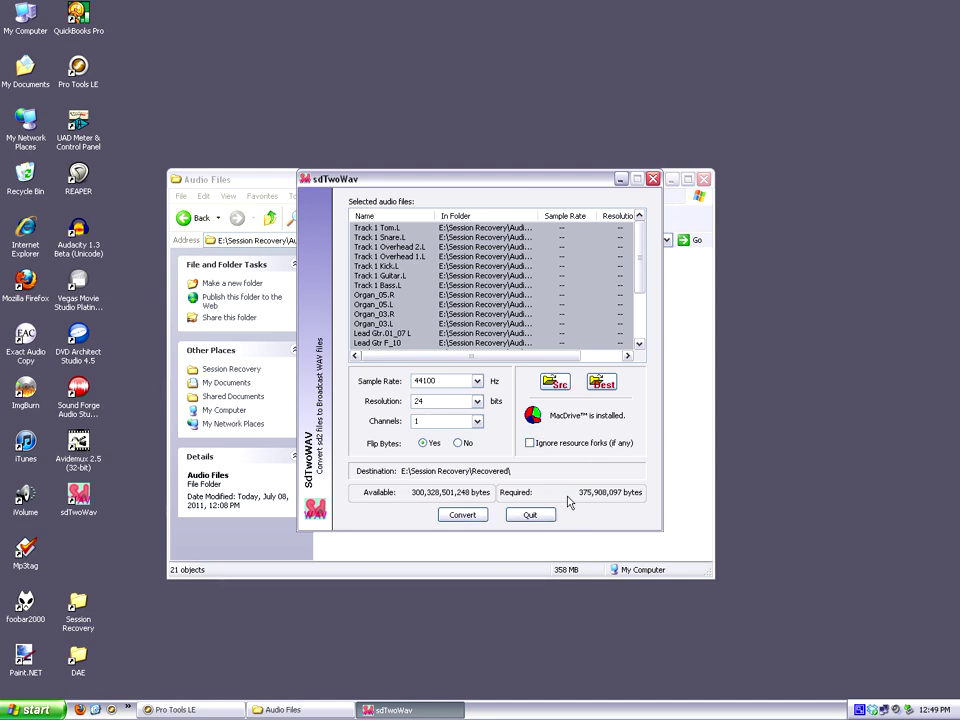
# Run the conversion of all listed sd2 files into E:\Session Recovery\Recovered.
pyautogui.click(466, 517)
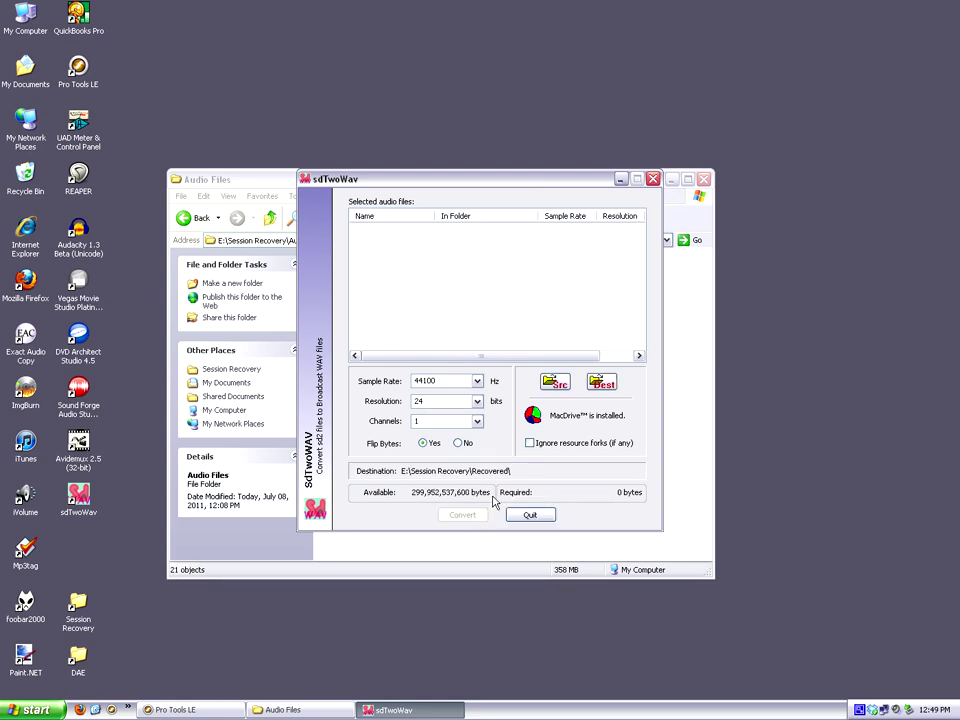
# Quit sdTwoWav, check the 21 WAVs in the Recovered folder, and return to Pro Tools LE.
pyautogui.click(532, 515)
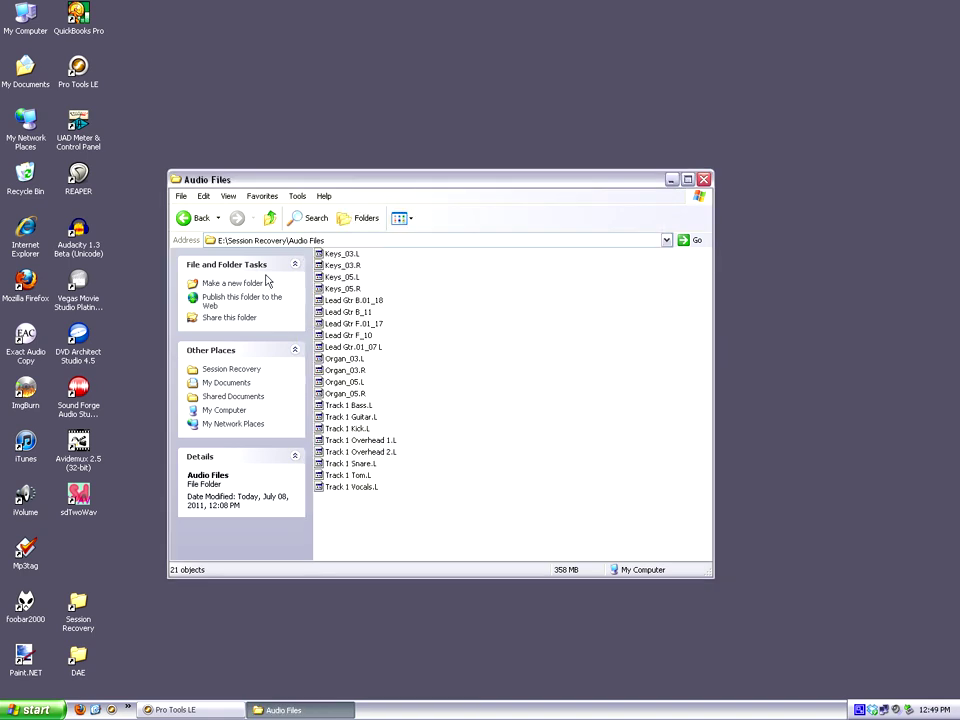
pyautogui.click(190, 218)
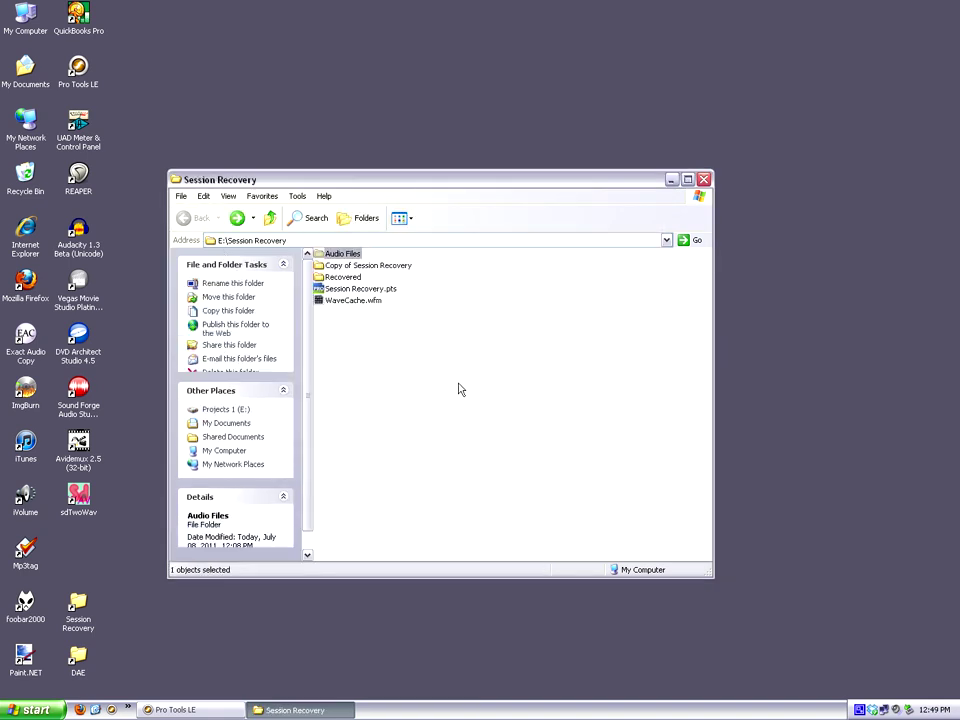
pyautogui.doubleClick(352, 277)
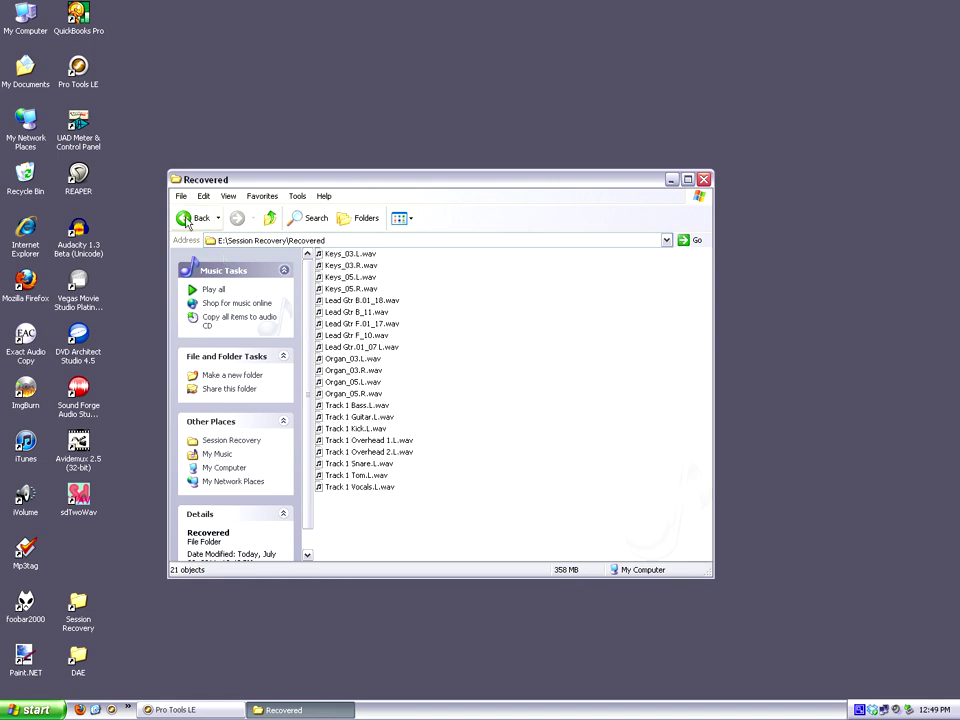
pyautogui.click(184, 708)
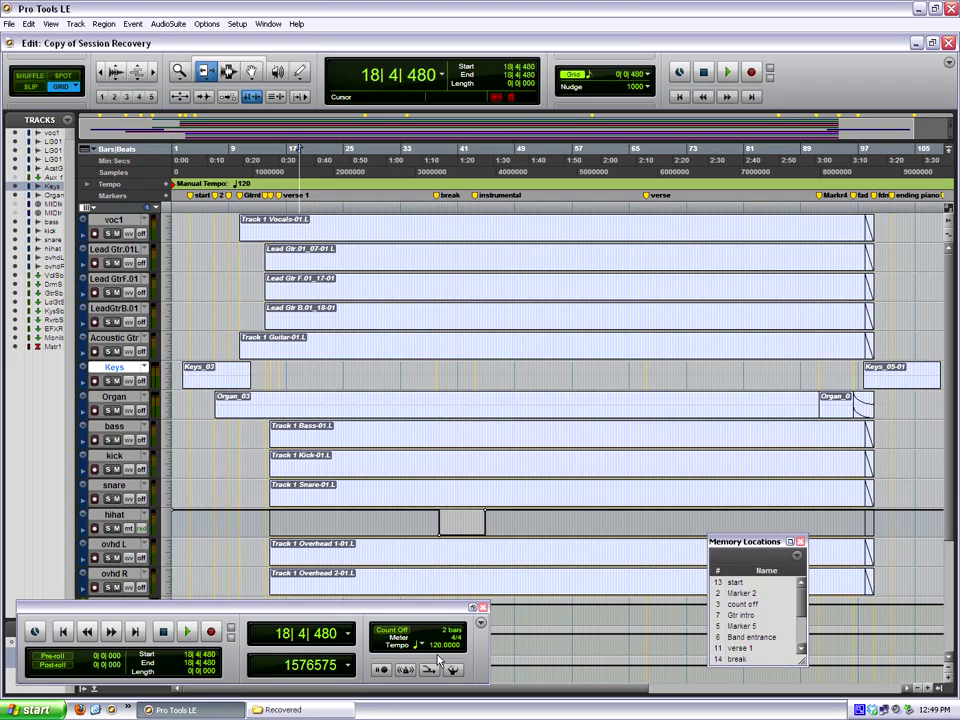
# Show and widen the Regions list, then drag all 21 WAV files from Recovered into it.
pyautogui.click(938, 690)
pyautogui.moveTo(887, 485); pyautogui.dragTo(806, 489)
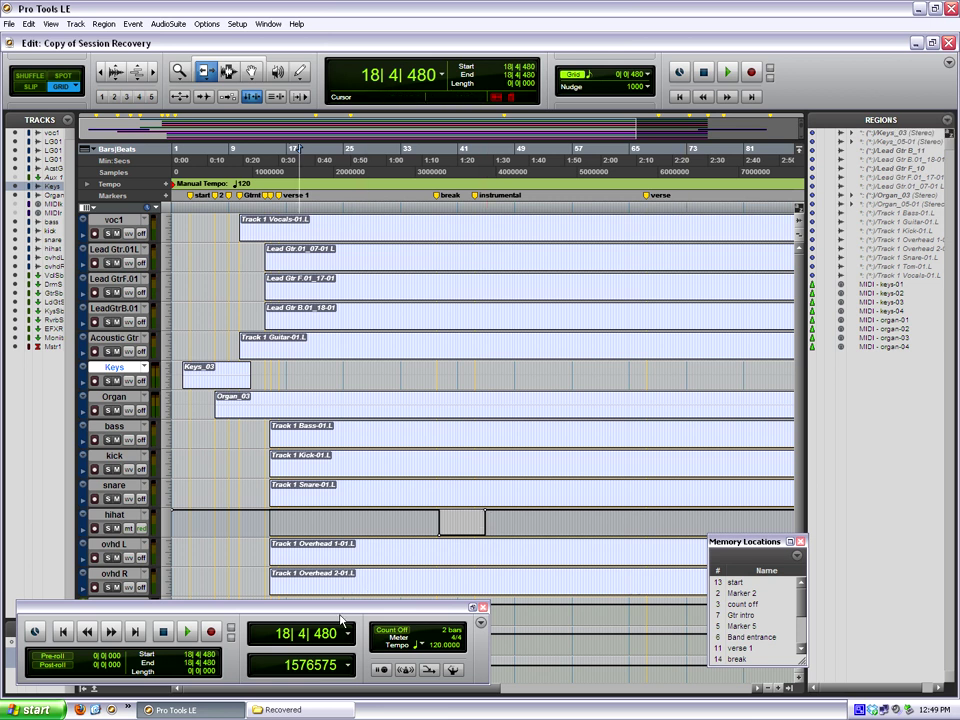
pyautogui.click(290, 709)
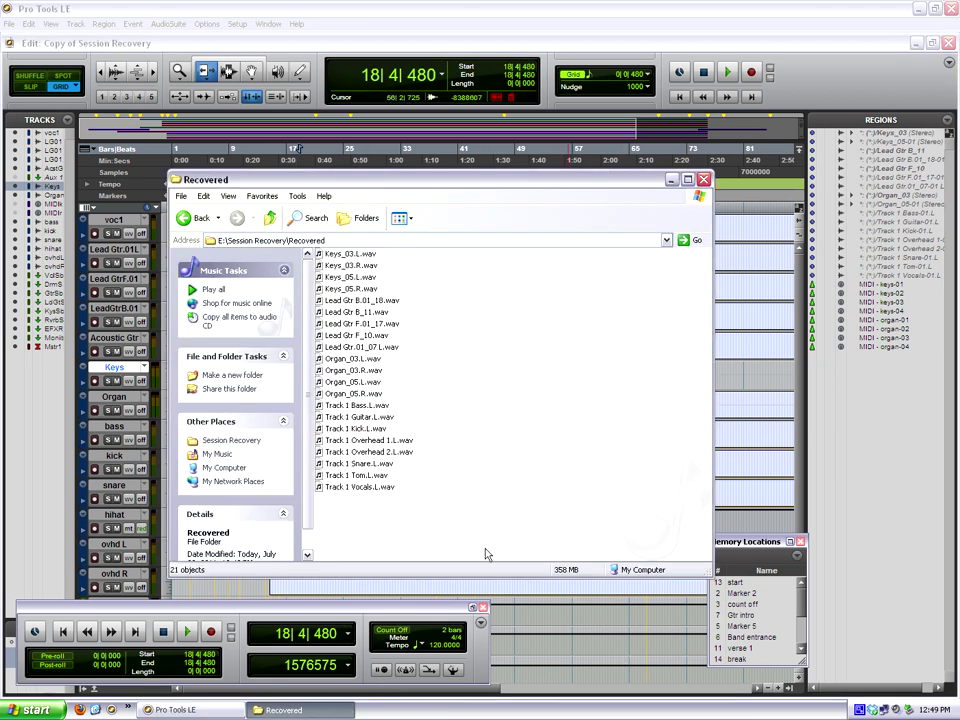
pyautogui.moveTo(489, 553); pyautogui.dragTo(182, 162)
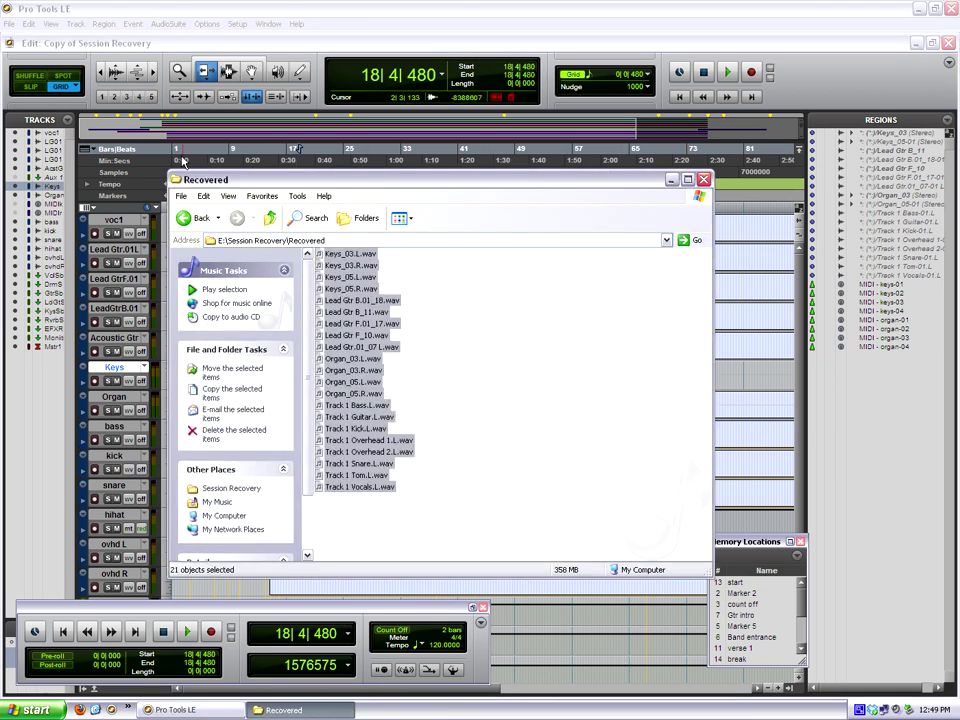
pyautogui.click(892, 401)
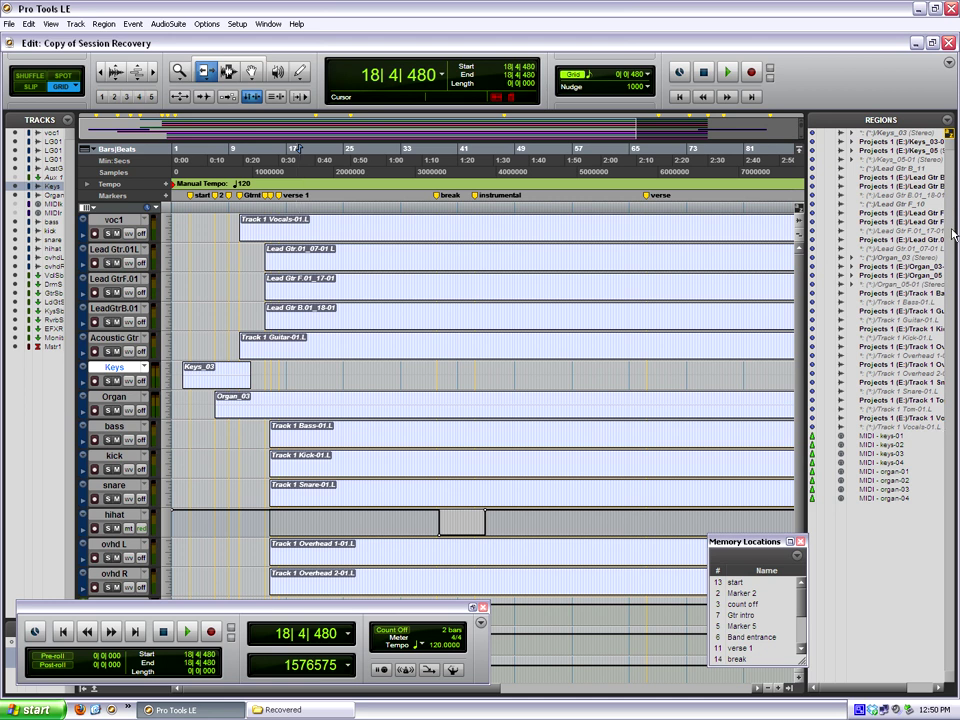
# Uncheck Show > Disk Name in the Regions list menu.
pyautogui.click(947, 122)
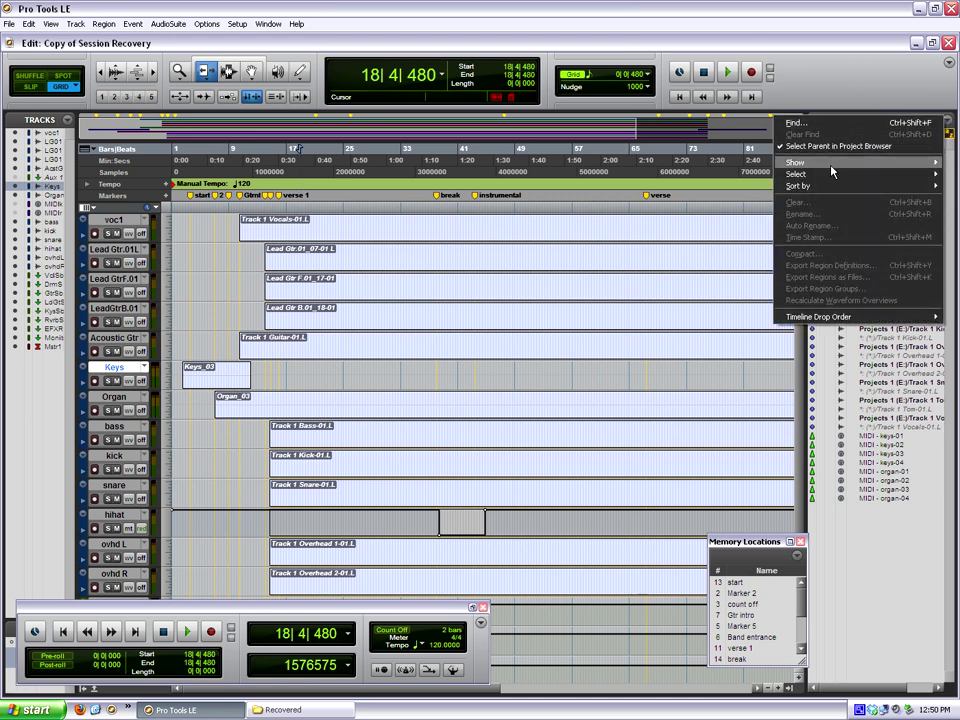
pyautogui.moveTo(831, 168)
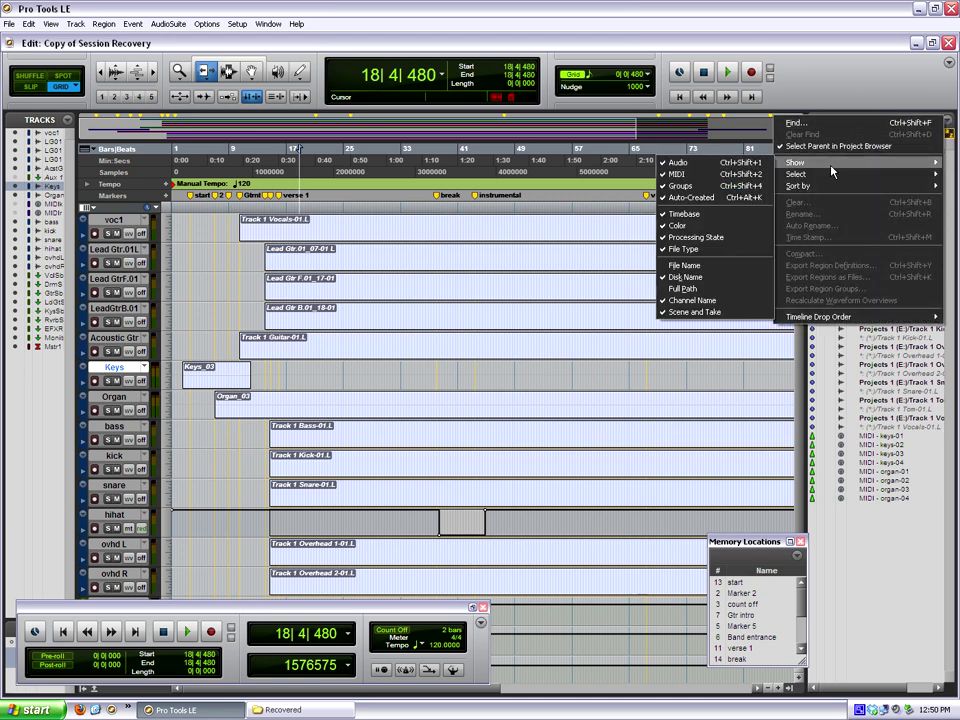
pyautogui.click(712, 283)
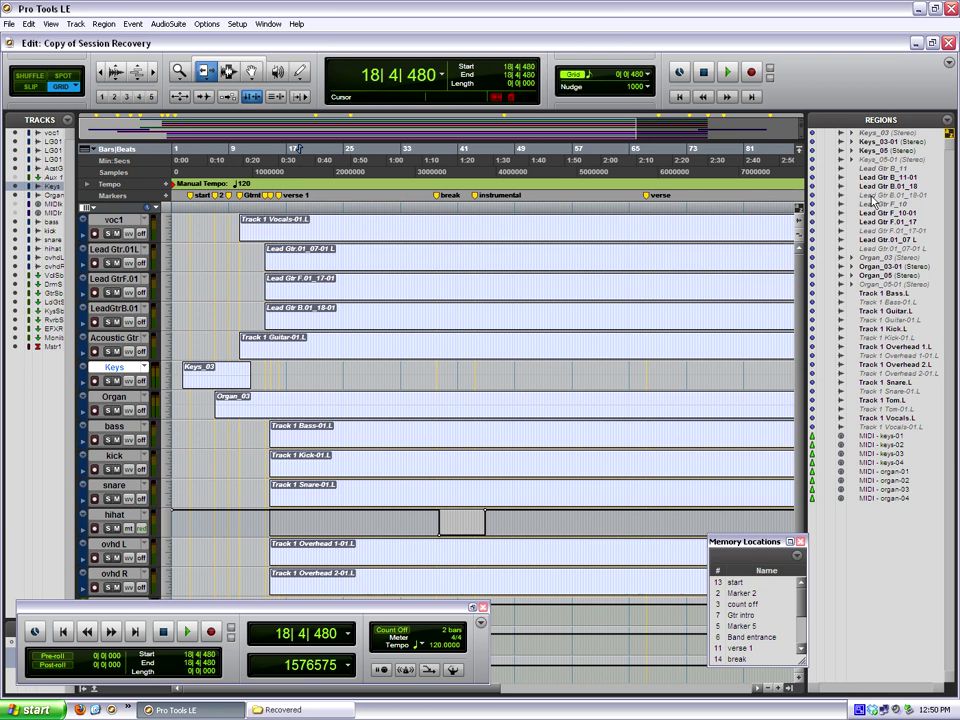
# Hide the Regions list, enable the Smart Tool, and check the vocal region's Matches.
pyautogui.click(789, 690)
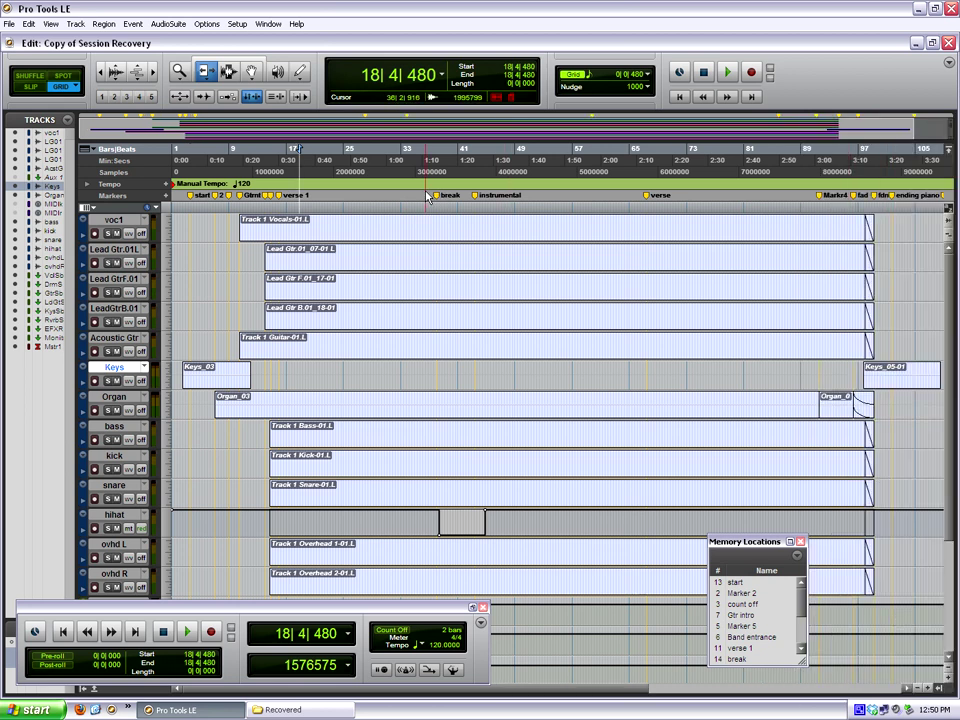
pyautogui.click(229, 59)
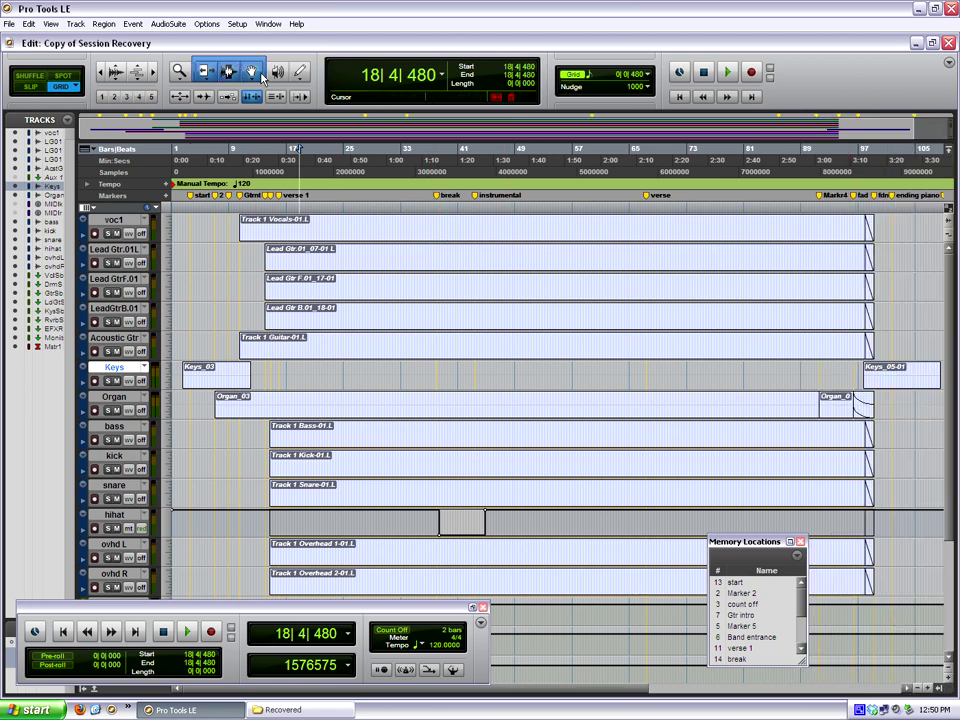
pyautogui.rightClick(482, 238)
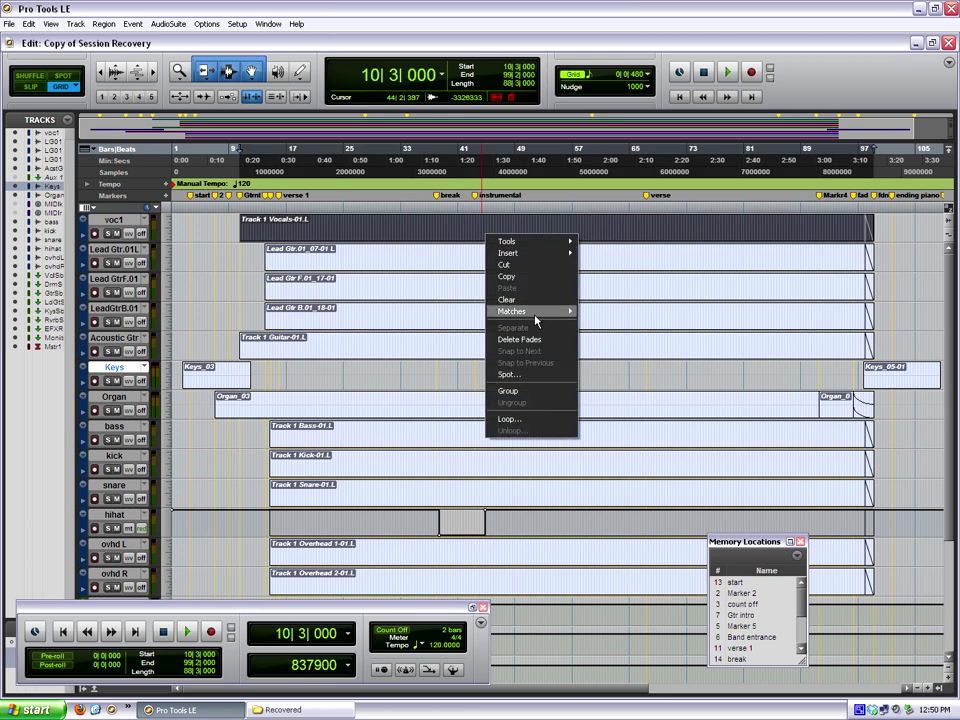
pyautogui.moveTo(533, 316)
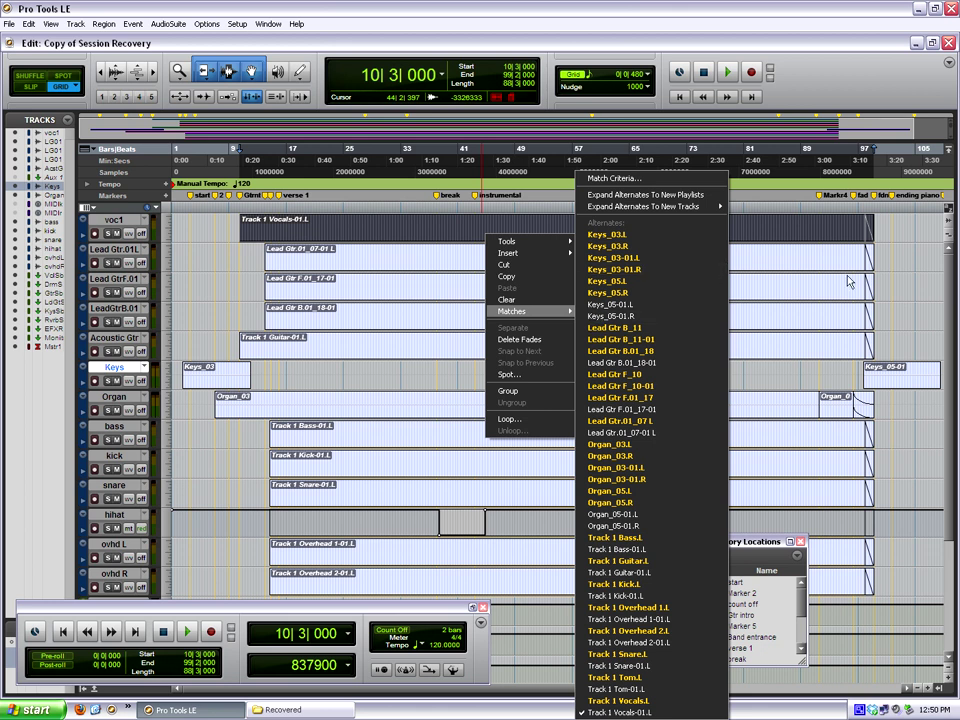
pyautogui.click(924, 260)
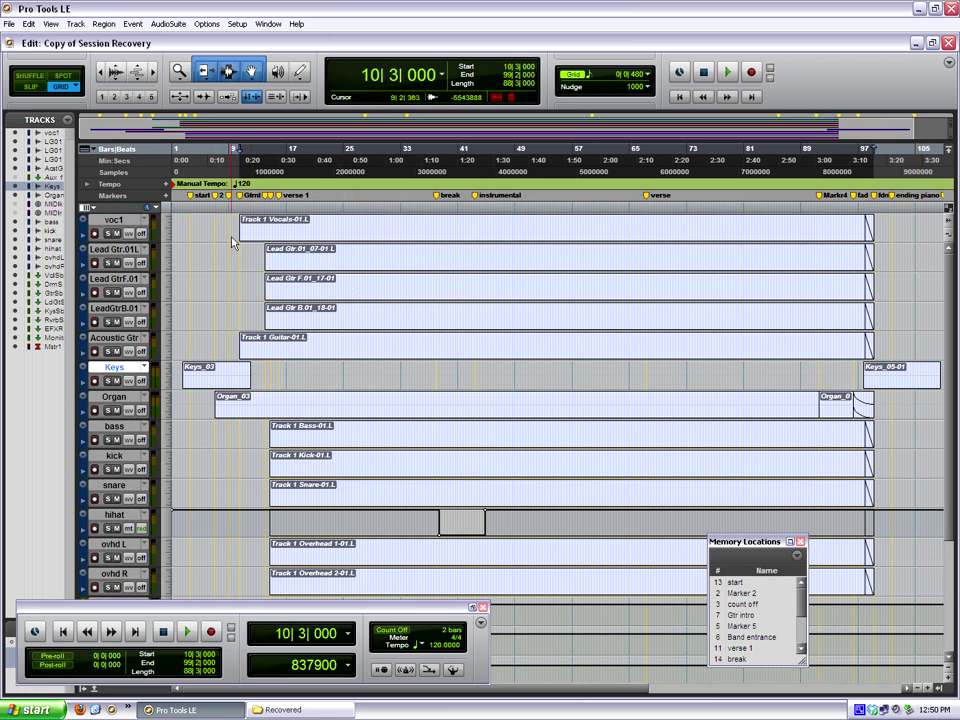
# Trim the voc1 vocal region's start back to bar 8, creating Track 1 Vocals-02.L.
pyautogui.click(191, 235)
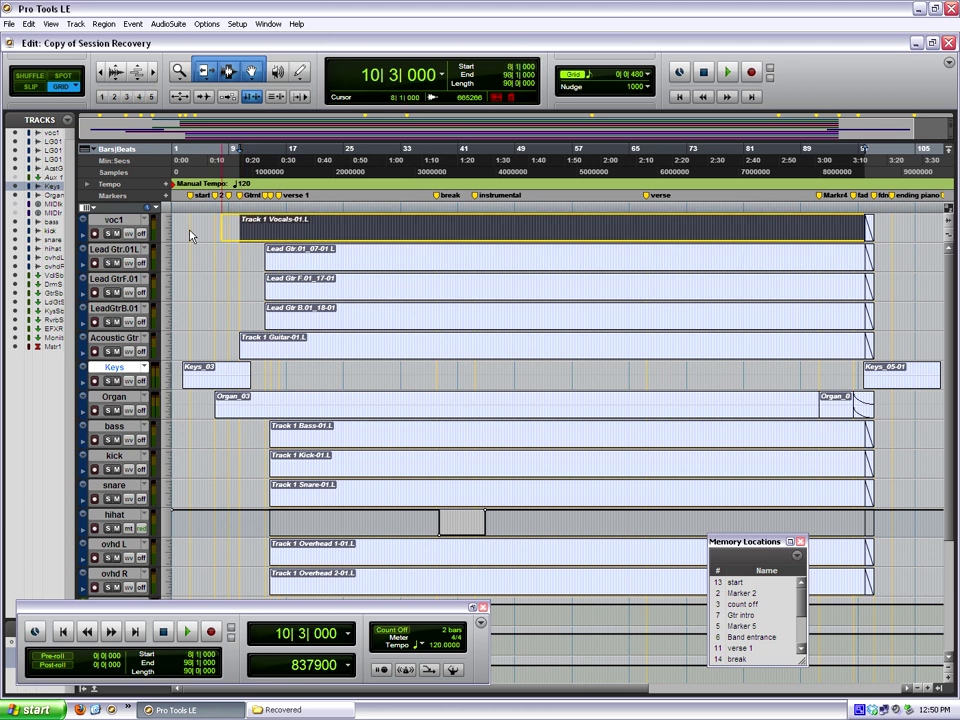
pyautogui.click(242, 240)
pyautogui.hotkey('ctrl', 'e')
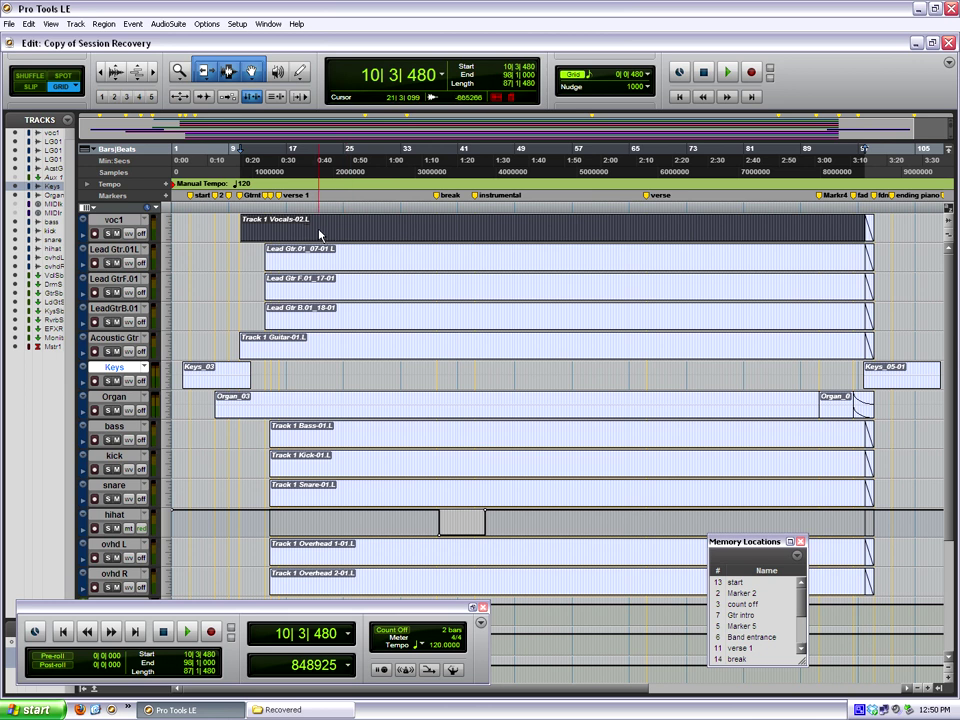
pyautogui.hotkey('ctrl', 'z')
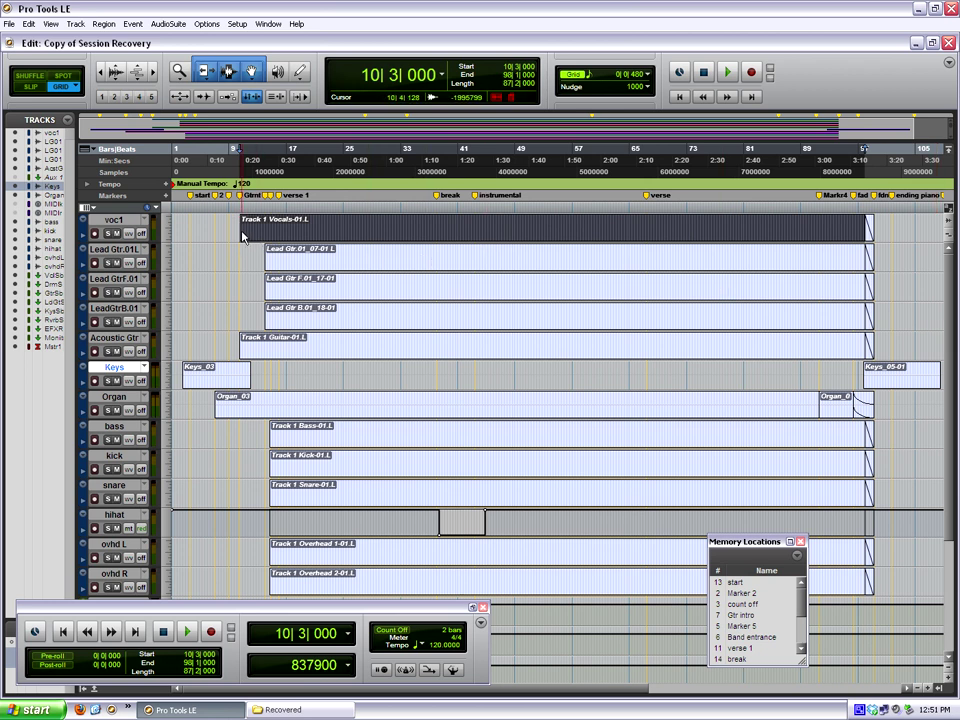
pyautogui.moveTo(243, 236); pyautogui.dragTo(222, 236)
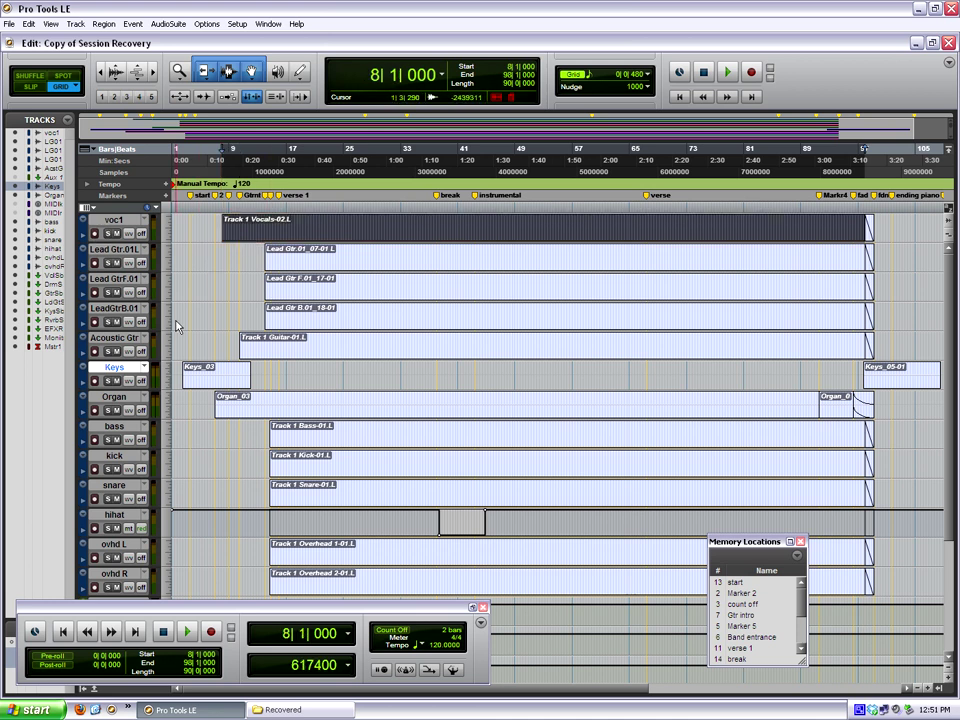
# Close the transport and memory location windows, then consolidate the acoustic guitar region from bar 8.
pyautogui.click(481, 608)
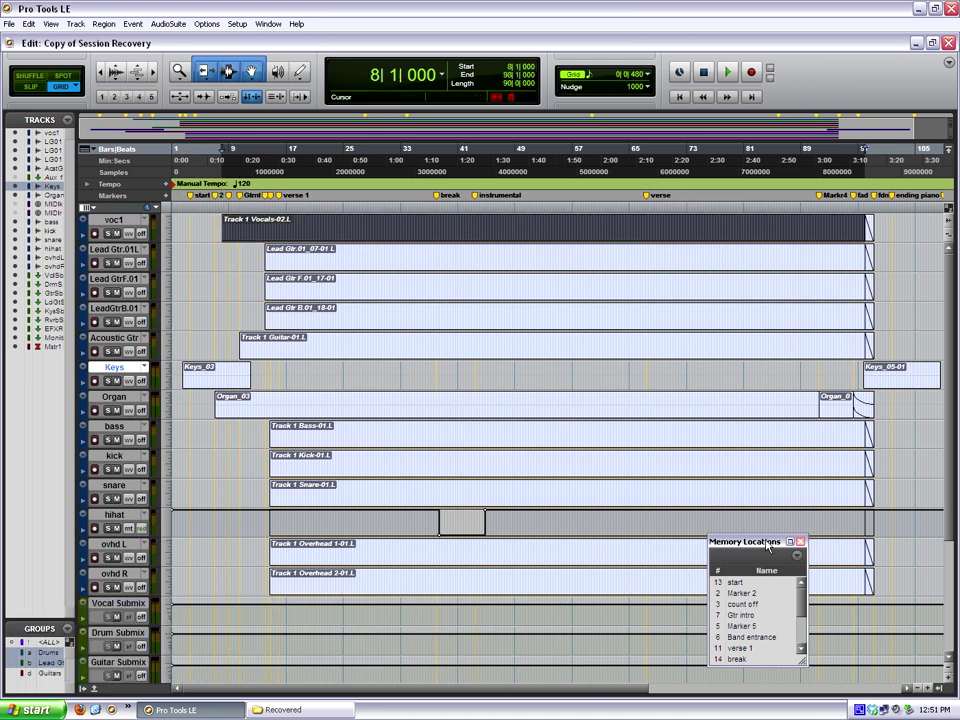
pyautogui.click(801, 542)
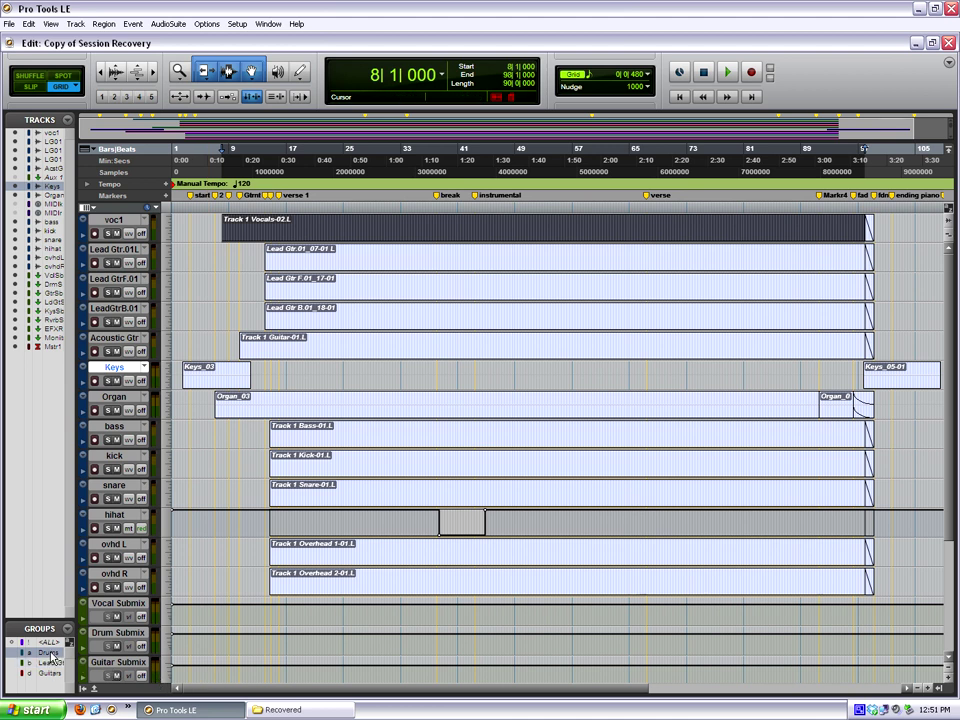
pyautogui.click(267, 262)
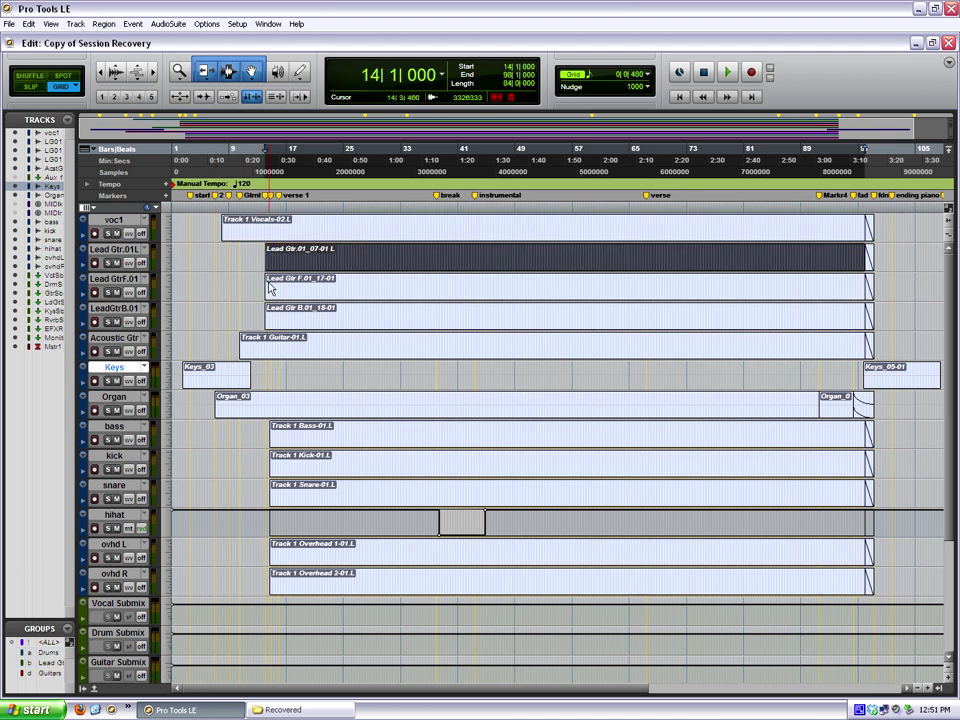
pyautogui.press(';')
pyautogui.press(';')
pyautogui.press(';')
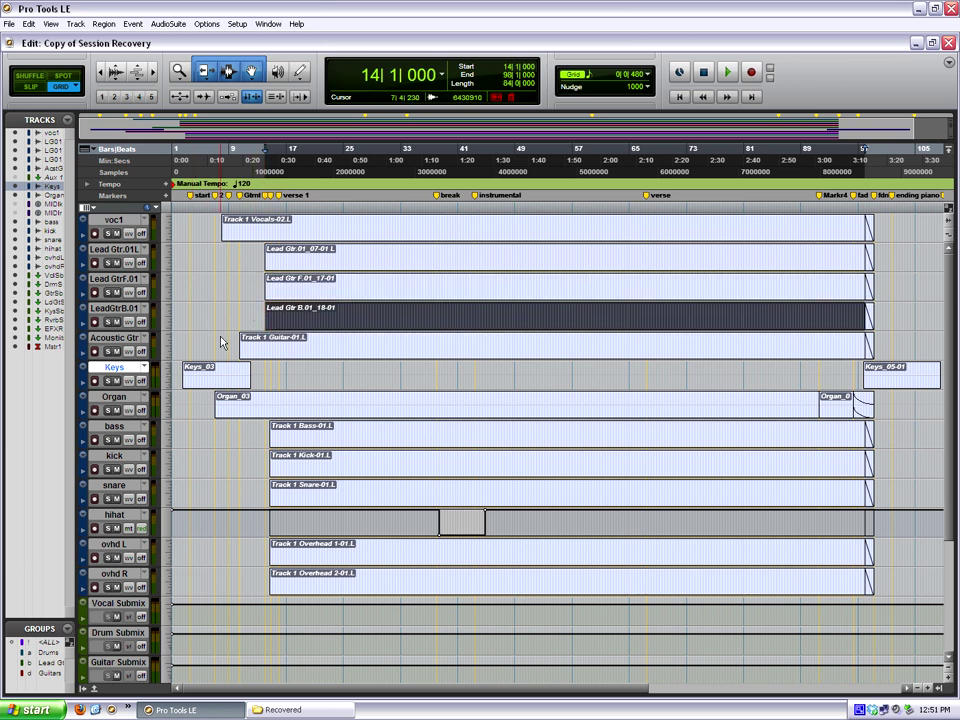
pyautogui.hotkey('alt', 'shift', '3')
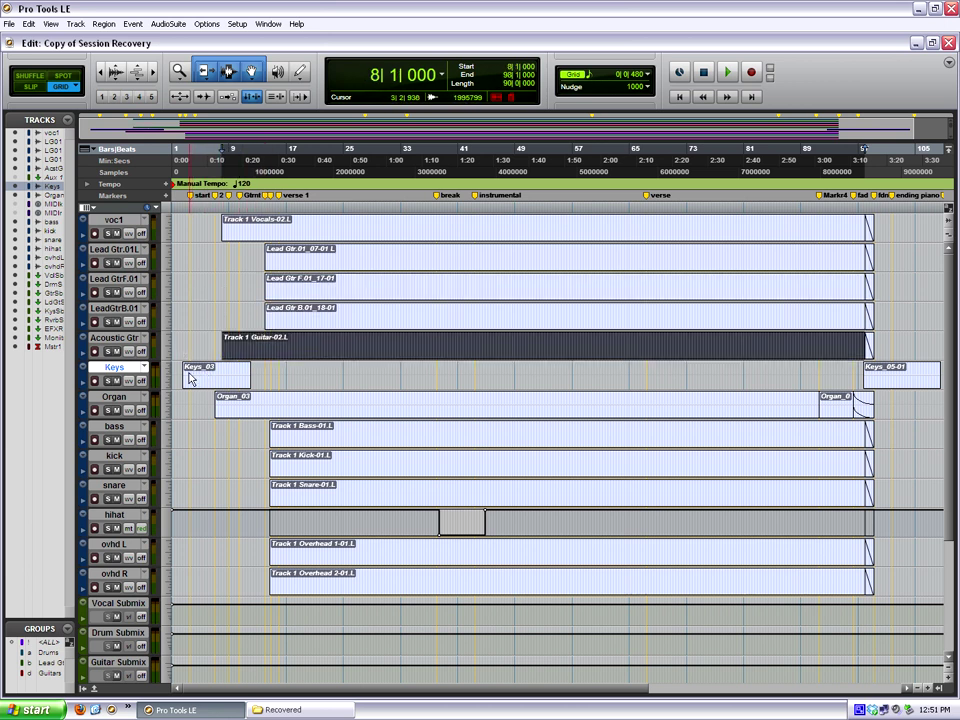
# Extend the bass region selection back to bar 8 and consolidate it.
pyautogui.click(186, 378)
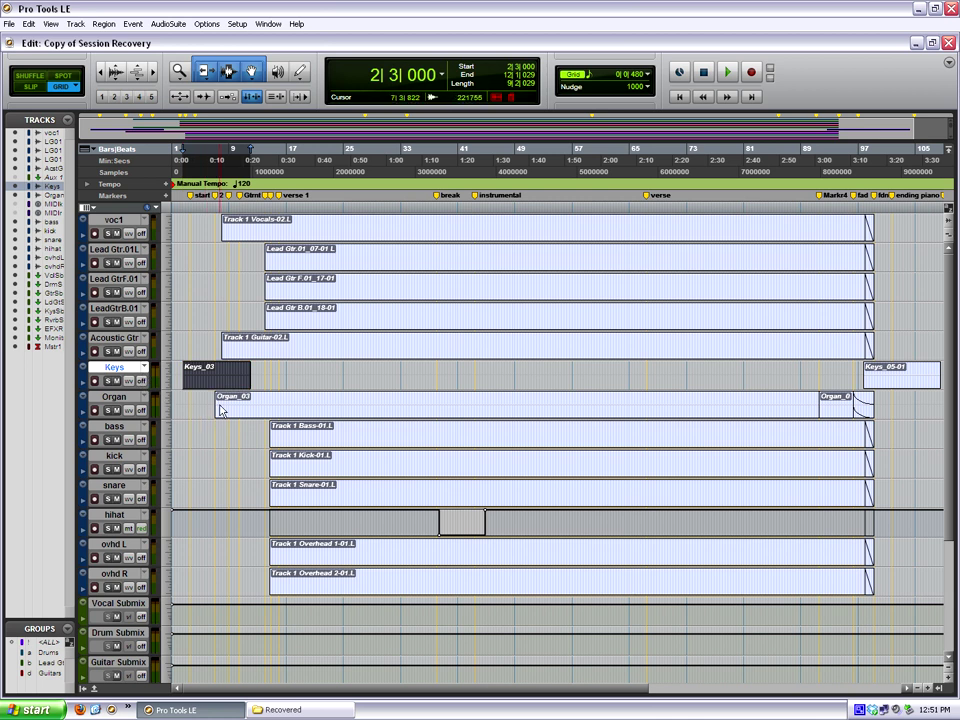
pyautogui.click(217, 405)
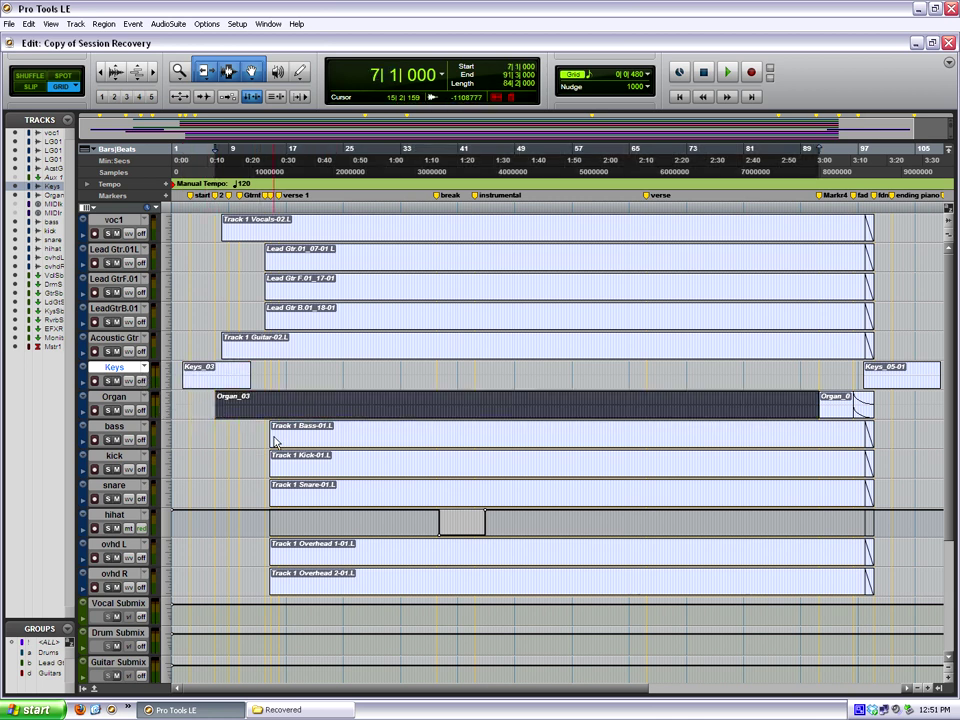
pyautogui.click(275, 441)
pyautogui.keyDown('shift'); pyautogui.click(204, 437); pyautogui.keyUp('shift')
pyautogui.hotkey('alt', 'shift', '3')
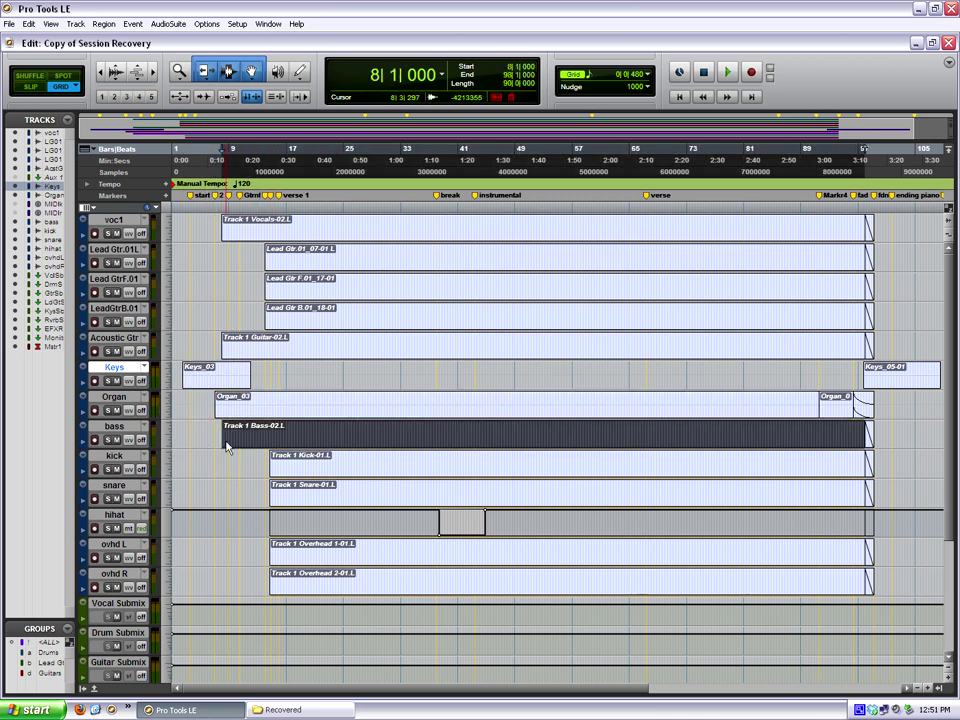
# Consolidate the kick and snare regions so each starts at bar 8.
pyautogui.click(275, 466)
pyautogui.keyDown('shift'); pyautogui.click(204, 468); pyautogui.keyUp('shift')
pyautogui.hotkey('alt', 'shift', '3')
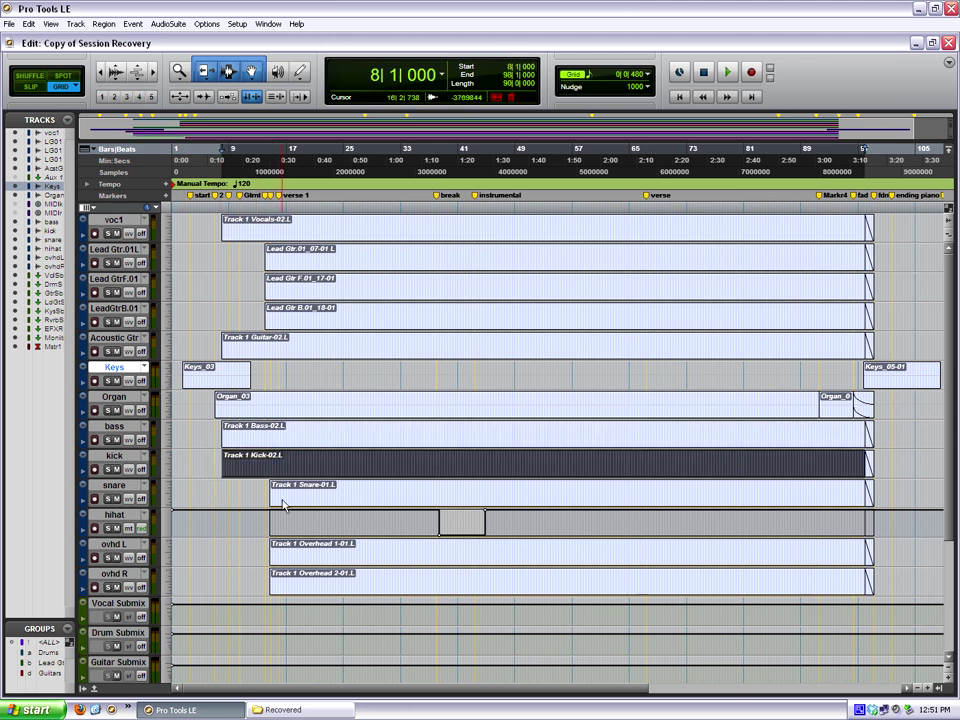
pyautogui.click(283, 505)
pyautogui.keyDown('shift'); pyautogui.click(204, 497); pyautogui.keyUp('shift')
pyautogui.hotkey('alt', 'shift', '3')
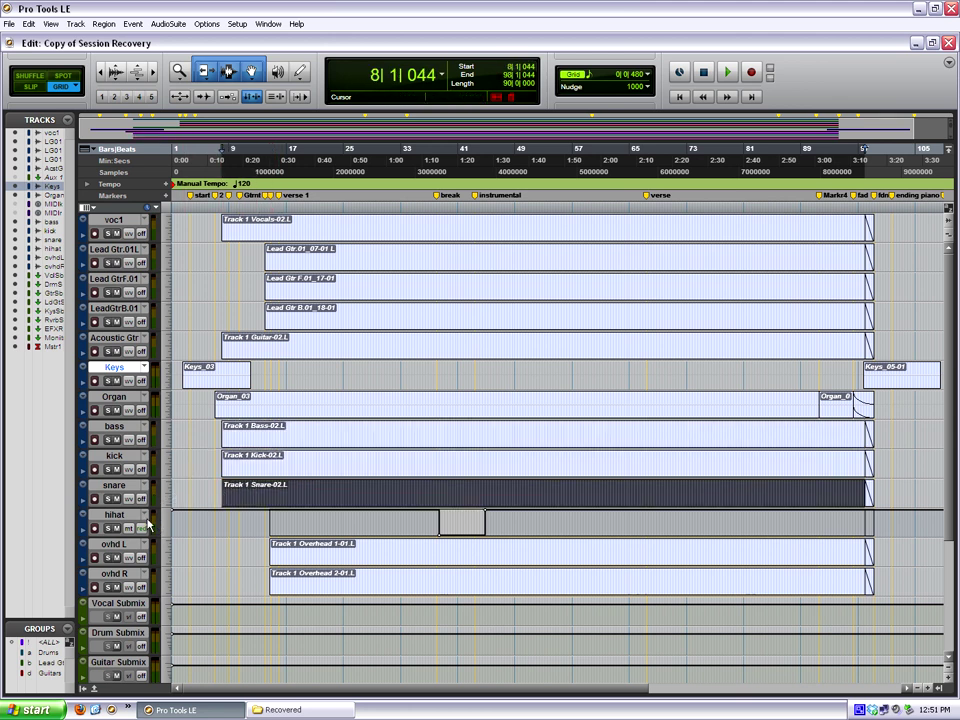
# Show the hihat track as playlists and extend the hihat and ovhd L selections to bar 8.
pyautogui.click(146, 514)
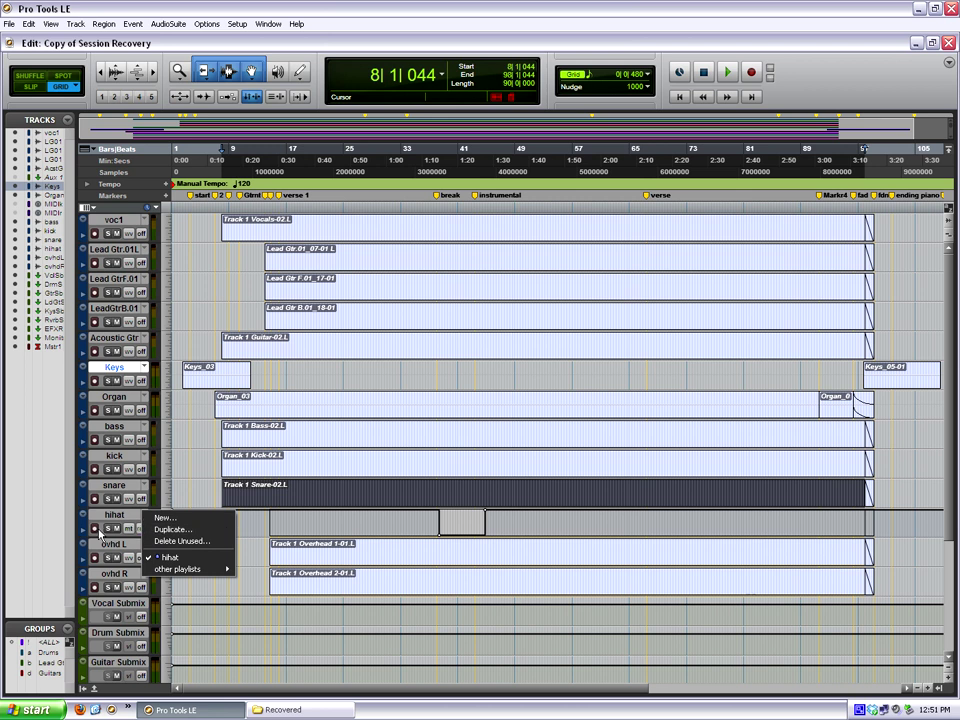
pyautogui.click(157, 497)
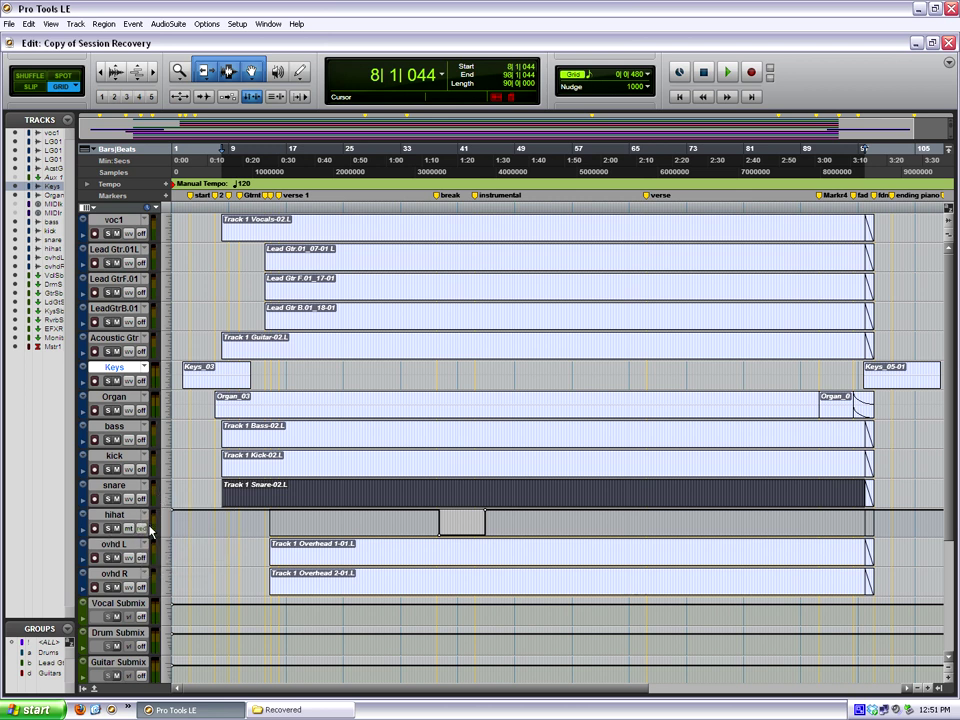
pyautogui.click(86, 519)
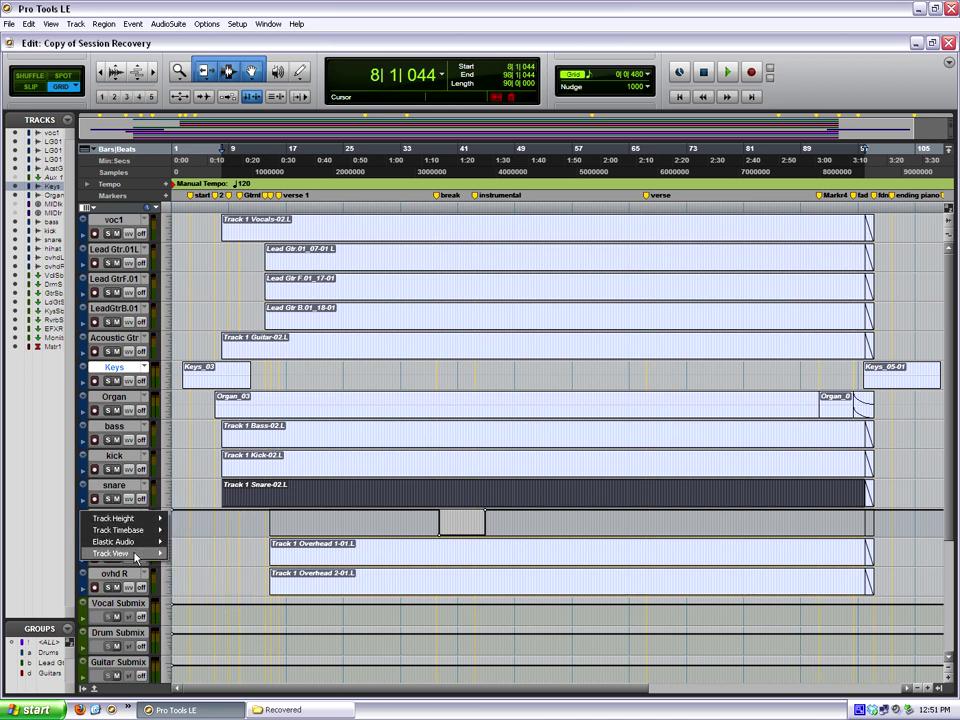
pyautogui.moveTo(135, 557)
pyautogui.click(200, 567)
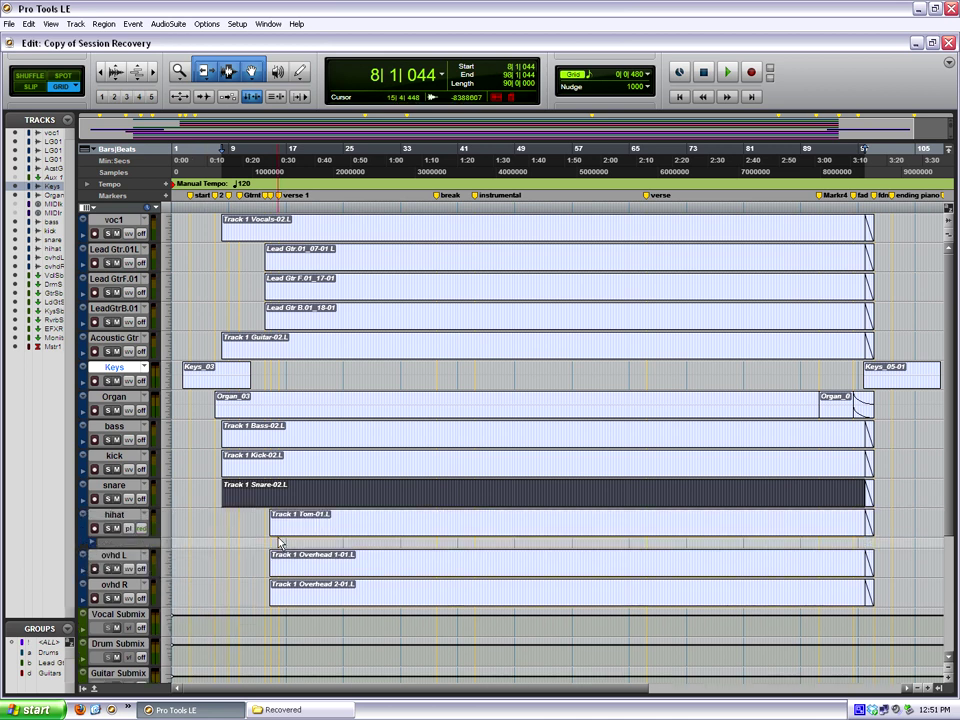
pyautogui.click(193, 536)
pyautogui.click(180, 536)
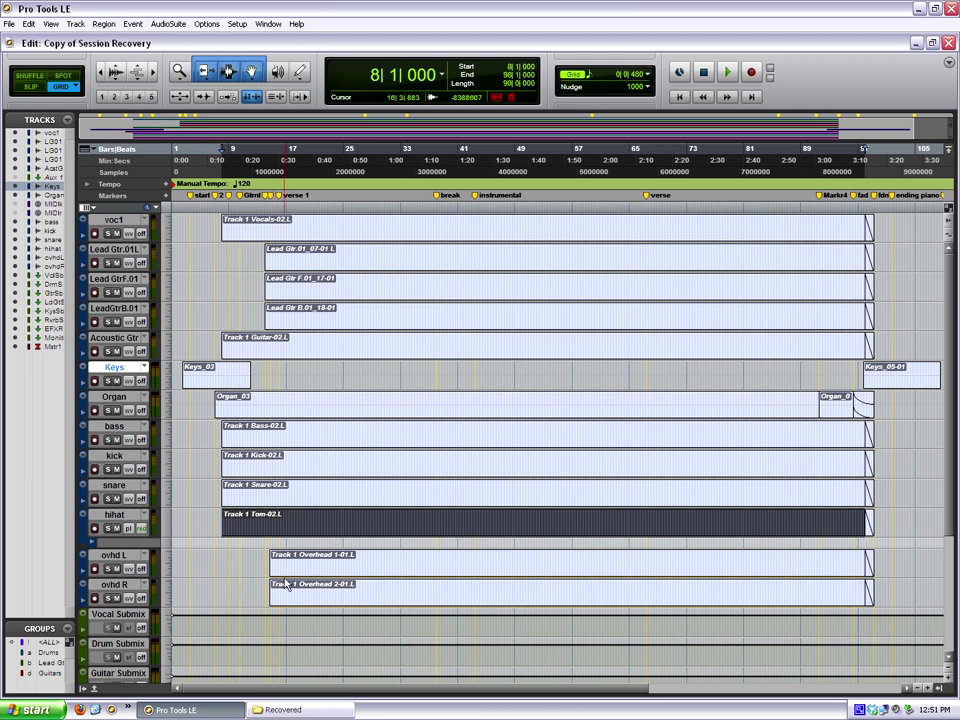
pyautogui.click(193, 574)
pyautogui.click(162, 577)
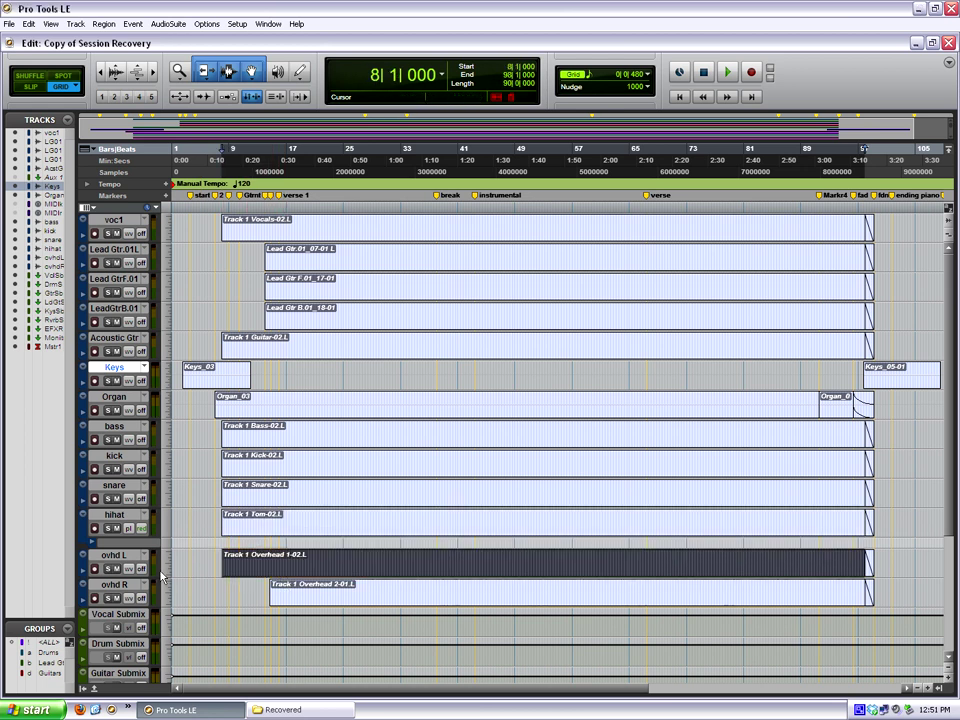
# Extend the ovhd R selection to bar 8, then select the closing Keys_05-01 and organ regions.
pyautogui.click(93, 543)
pyautogui.click(93, 543)
pyautogui.click(93, 543)
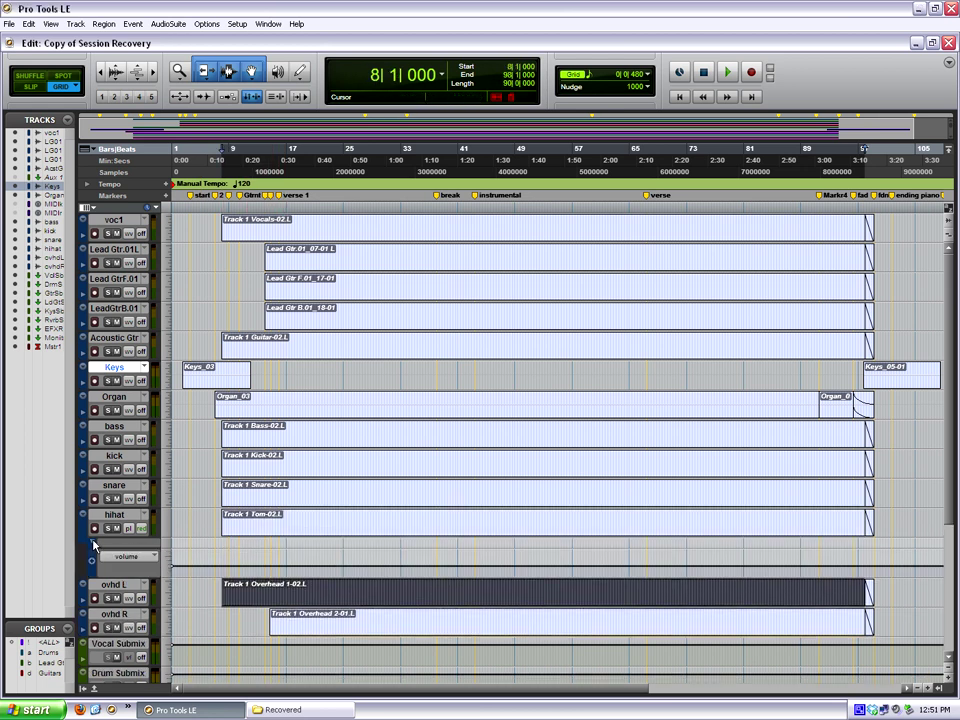
pyautogui.click(93, 543)
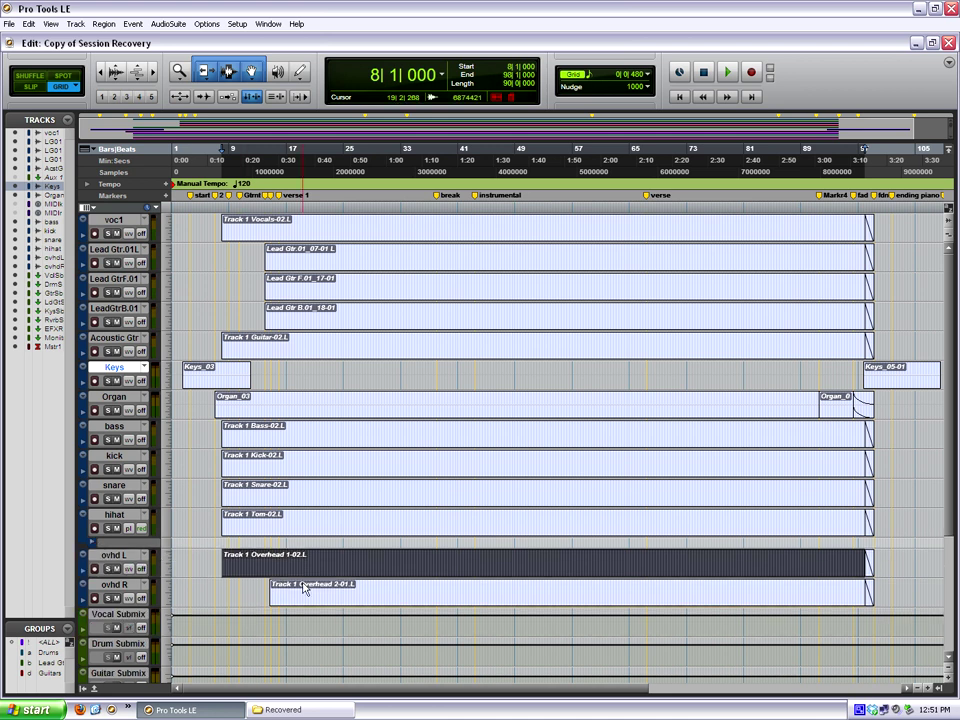
pyautogui.click(272, 598)
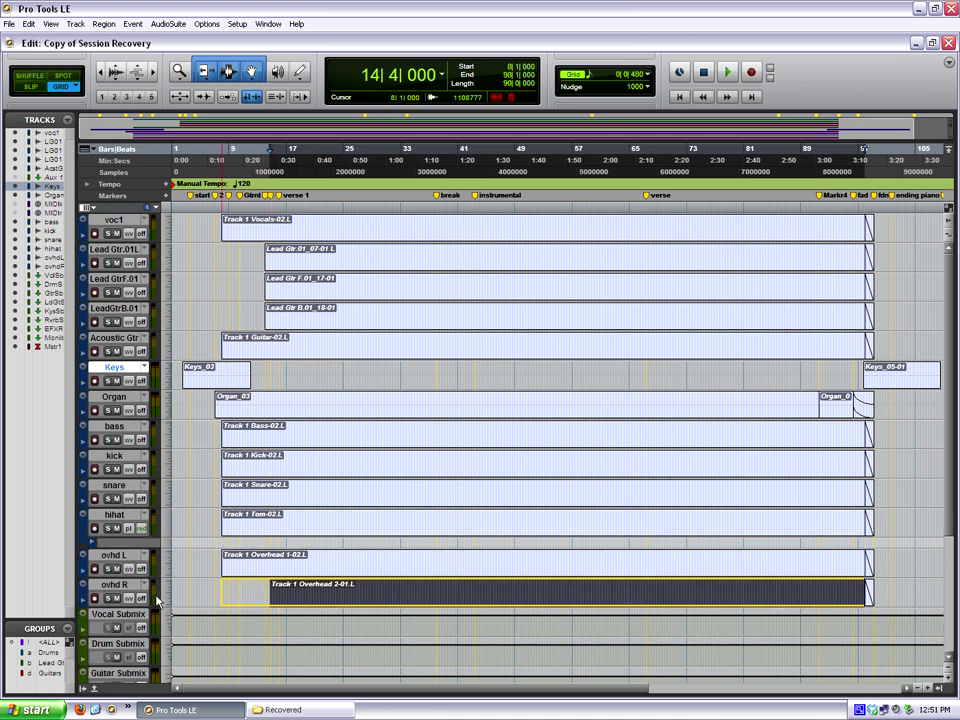
pyautogui.moveTo(272, 598); pyautogui.dragTo(224, 598)
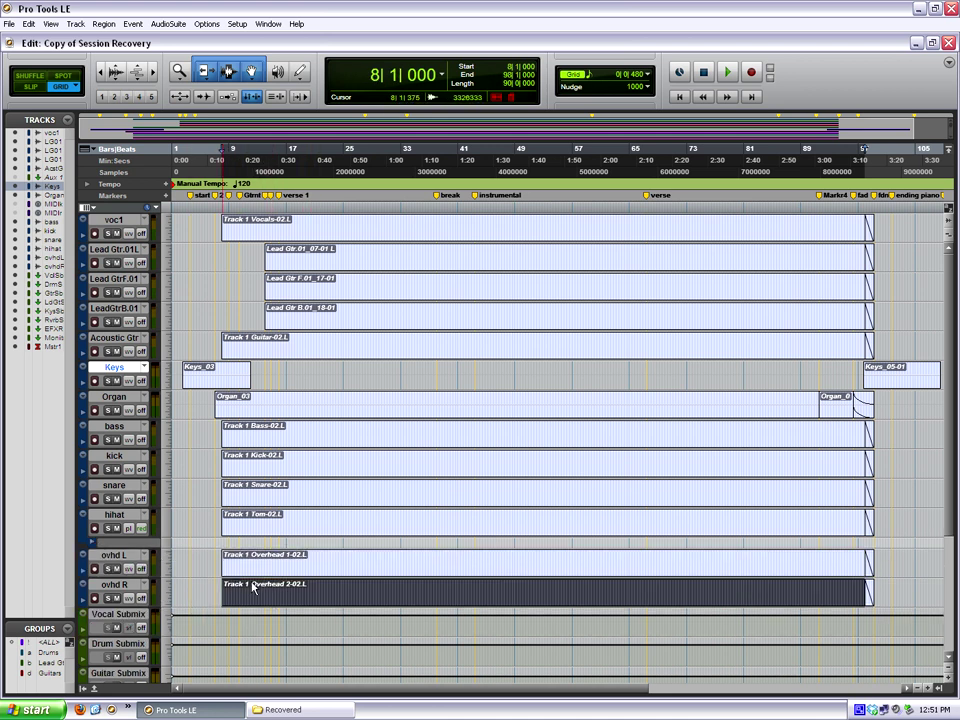
pyautogui.click(868, 378)
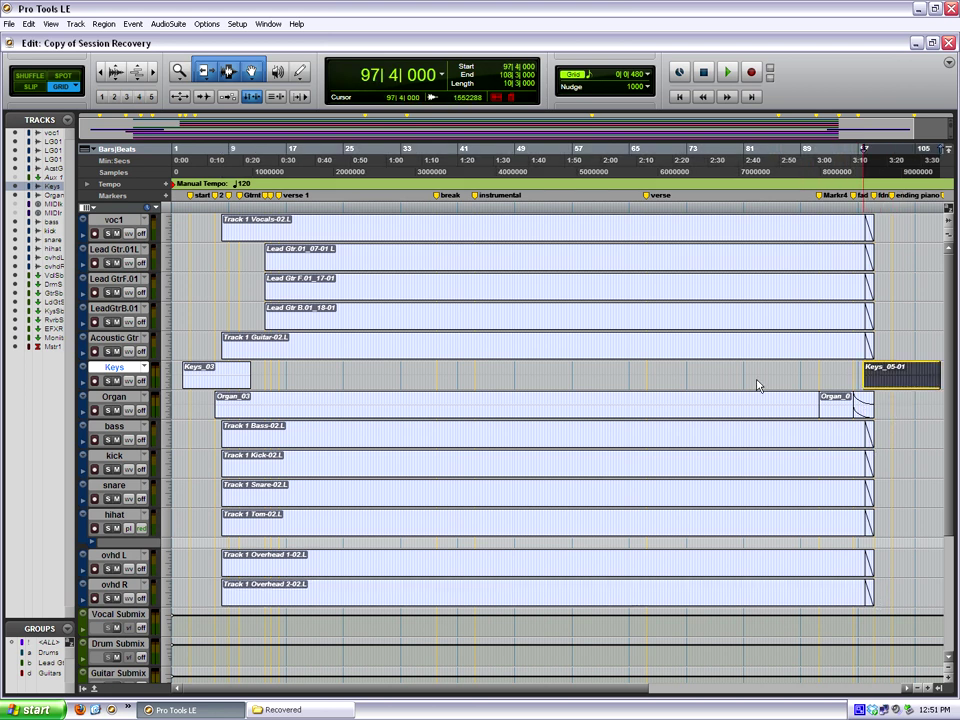
pyautogui.click(835, 404)
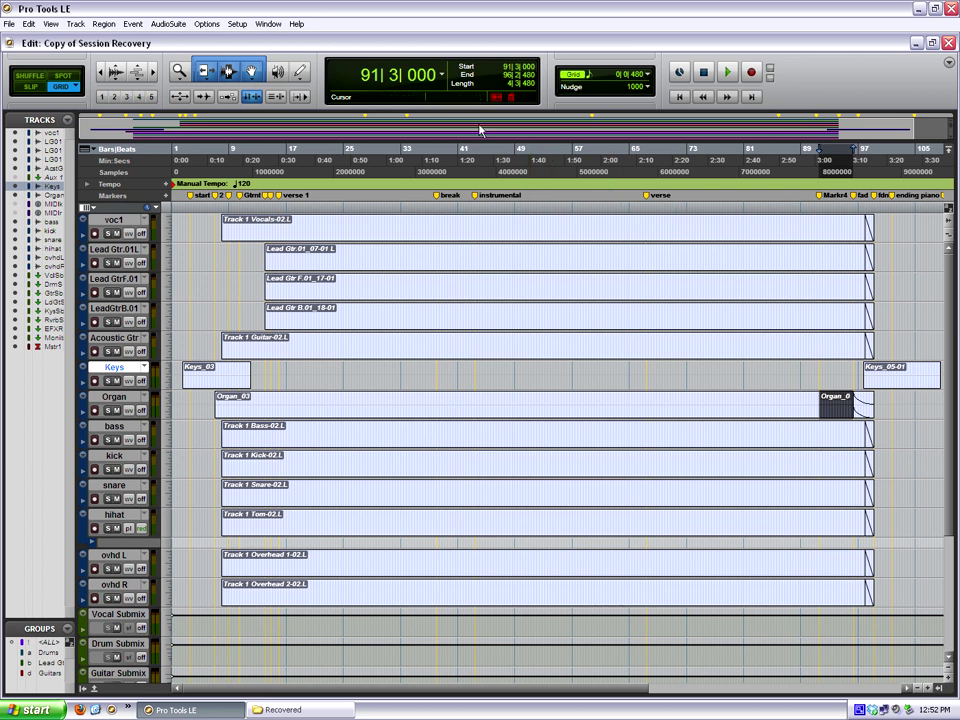
# Replace the vocal region with the Track 1 Vocals.L match.
pyautogui.click(370, 236)
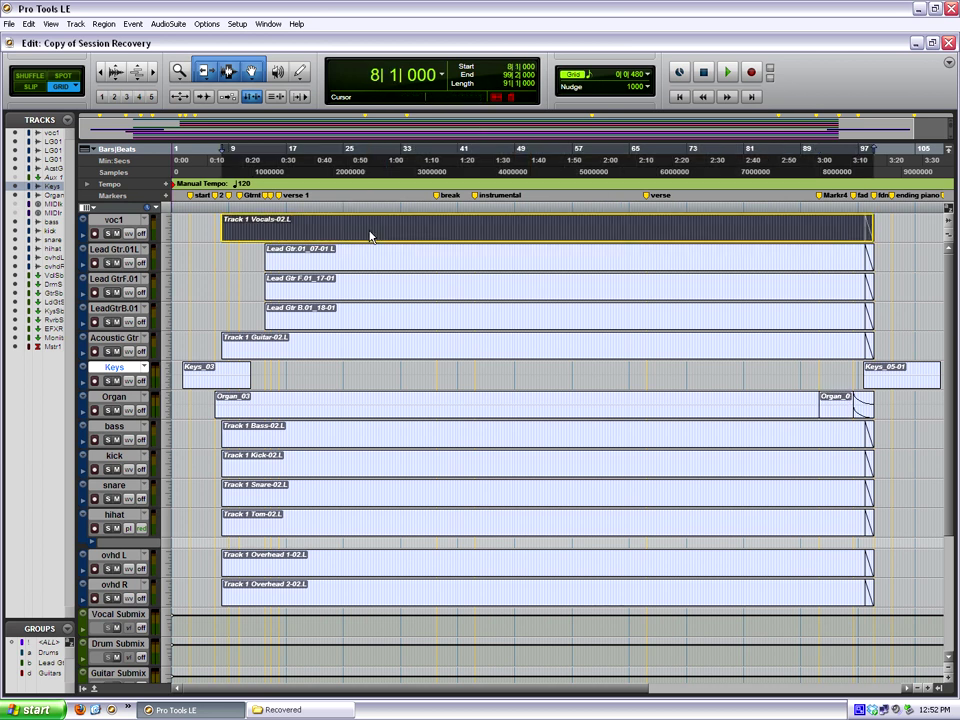
pyautogui.rightClick(374, 236)
pyautogui.moveTo(432, 313)
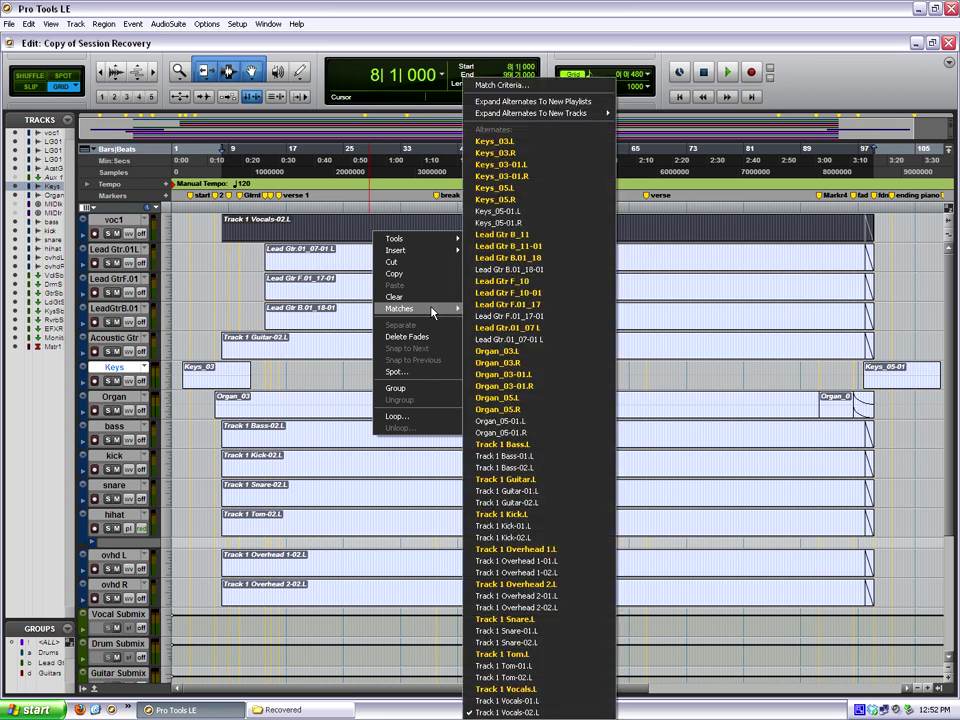
pyautogui.click(545, 694)
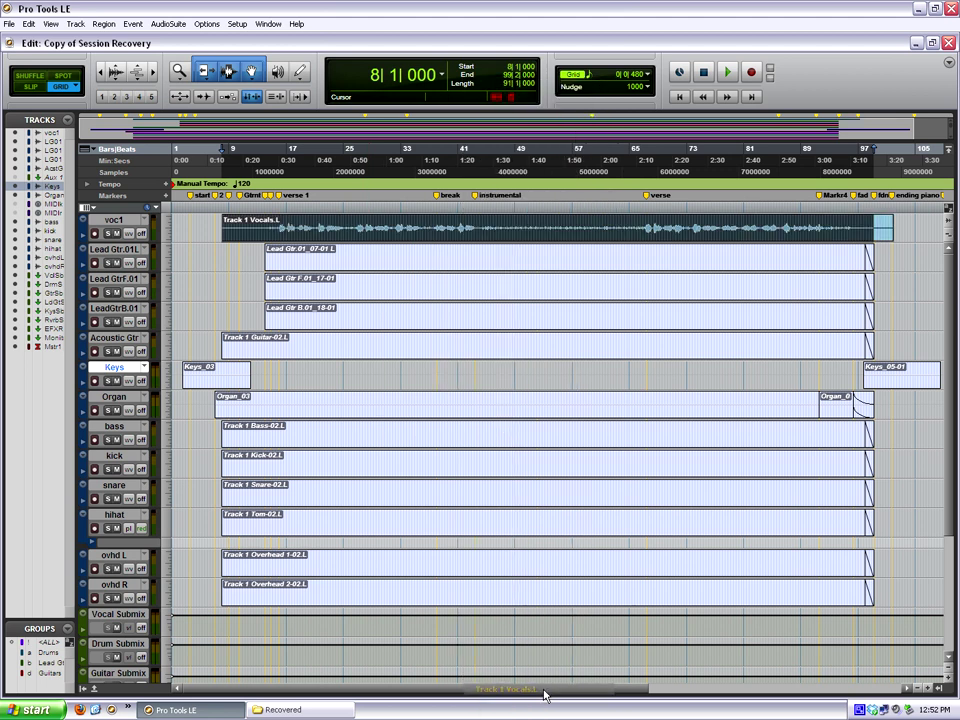
# Relink the lead guitar regions to Lead Gtr.01_07 L, Lead Gtr F.01_17 and Lead Gtr B.01_18.
pyautogui.click(297, 266)
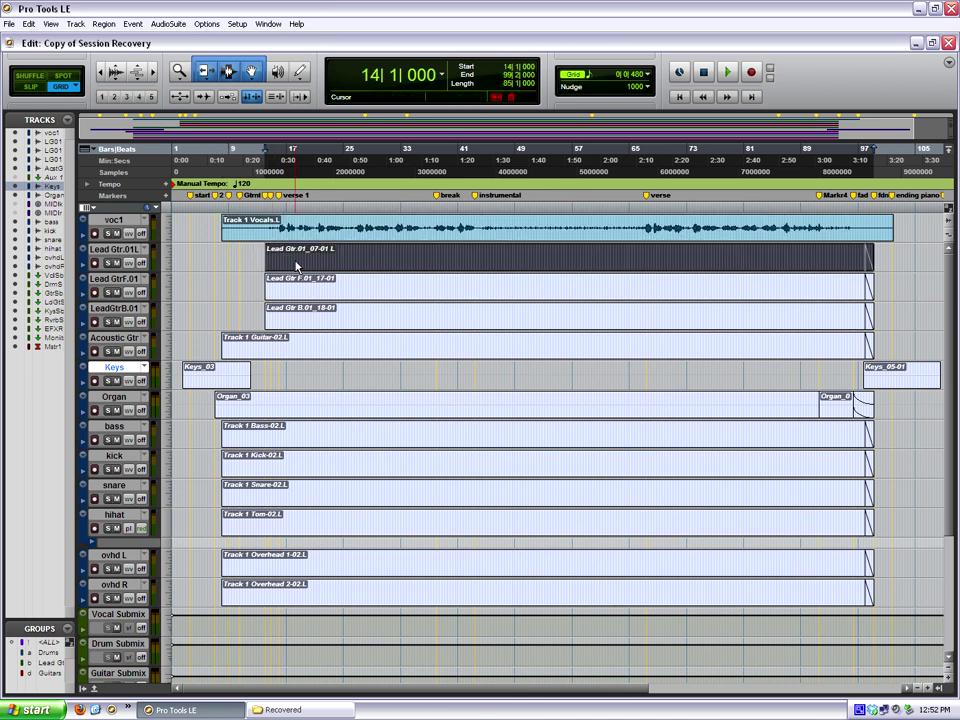
pyautogui.rightClick(373, 260)
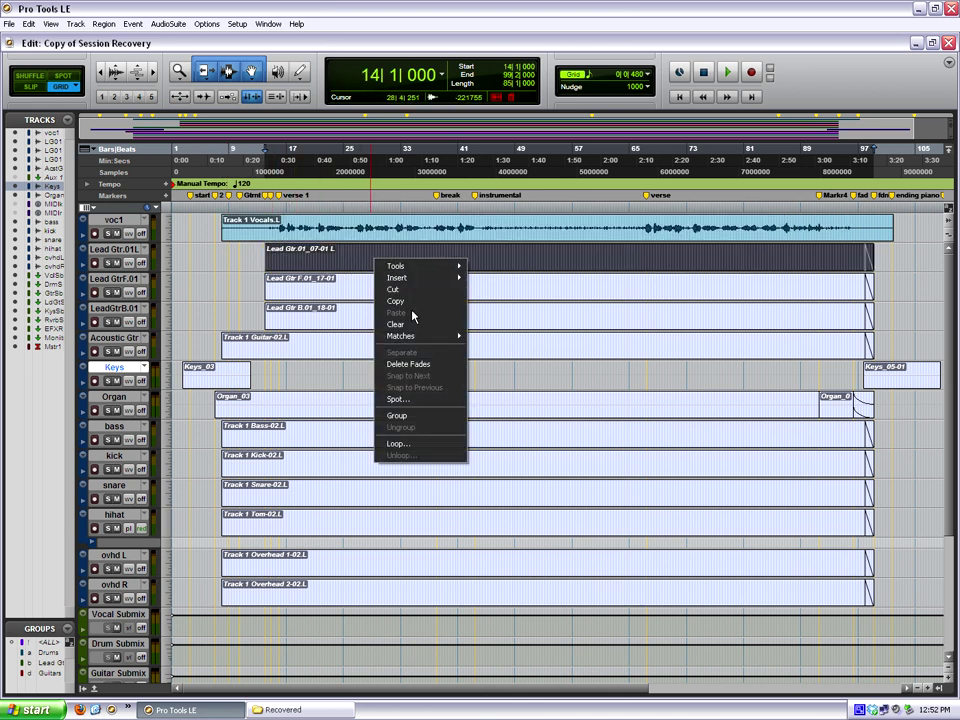
pyautogui.moveTo(410, 338)
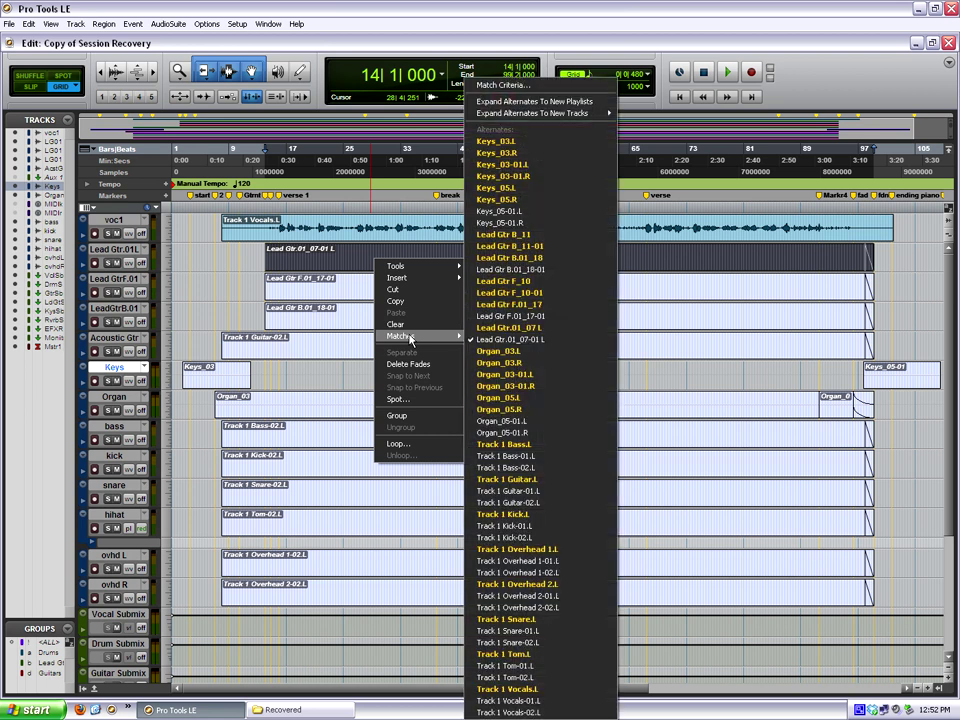
pyautogui.click(540, 330)
pyautogui.rightClick(401, 293)
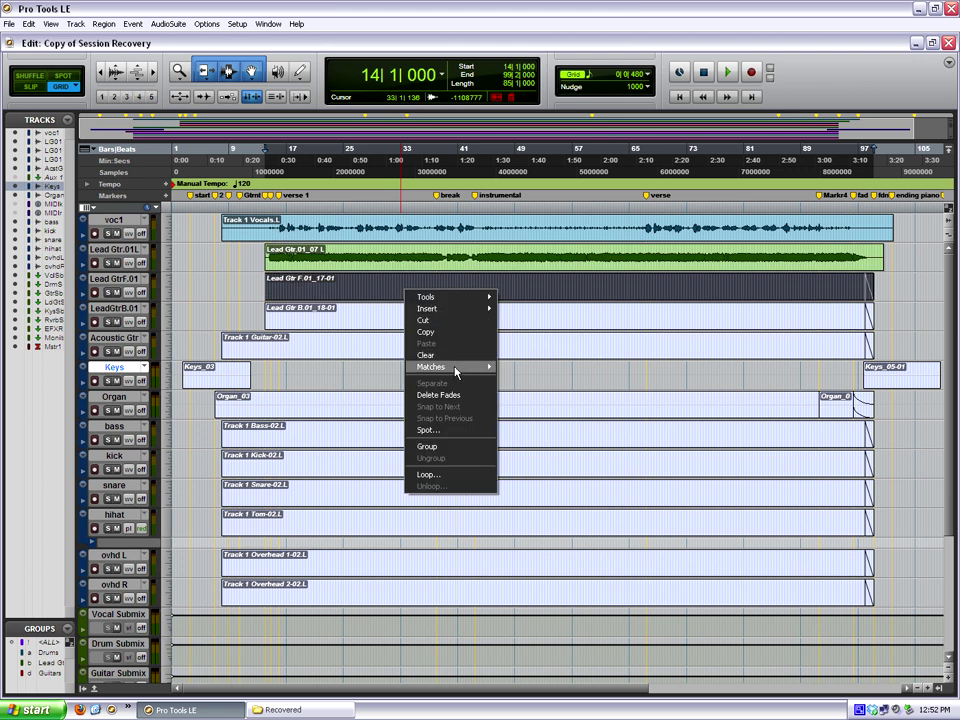
pyautogui.moveTo(455, 371)
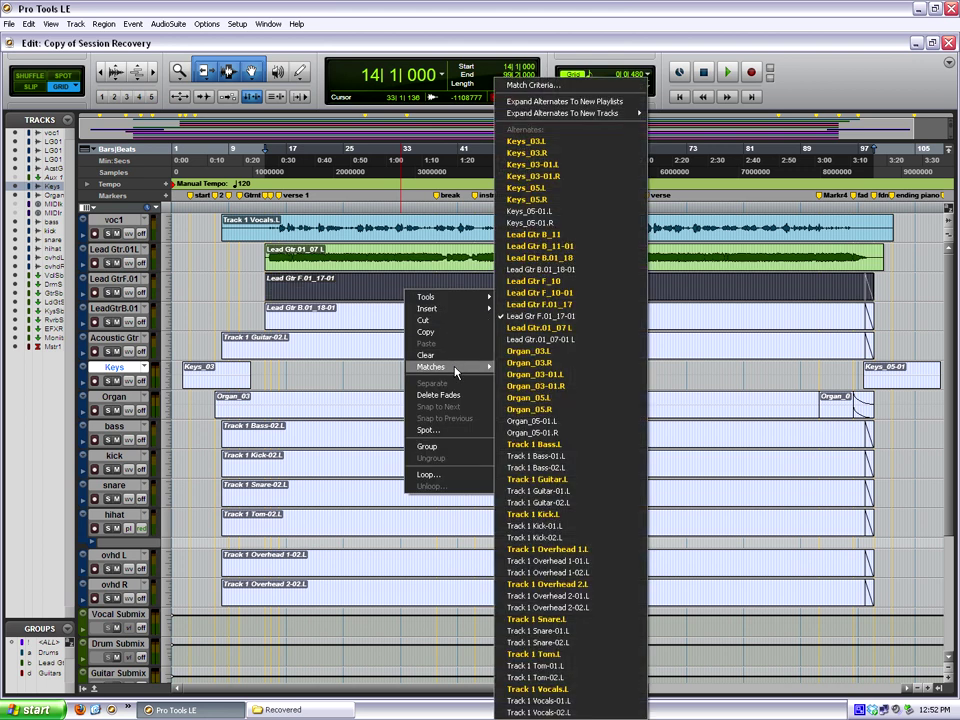
pyautogui.click(560, 307)
pyautogui.rightClick(318, 320)
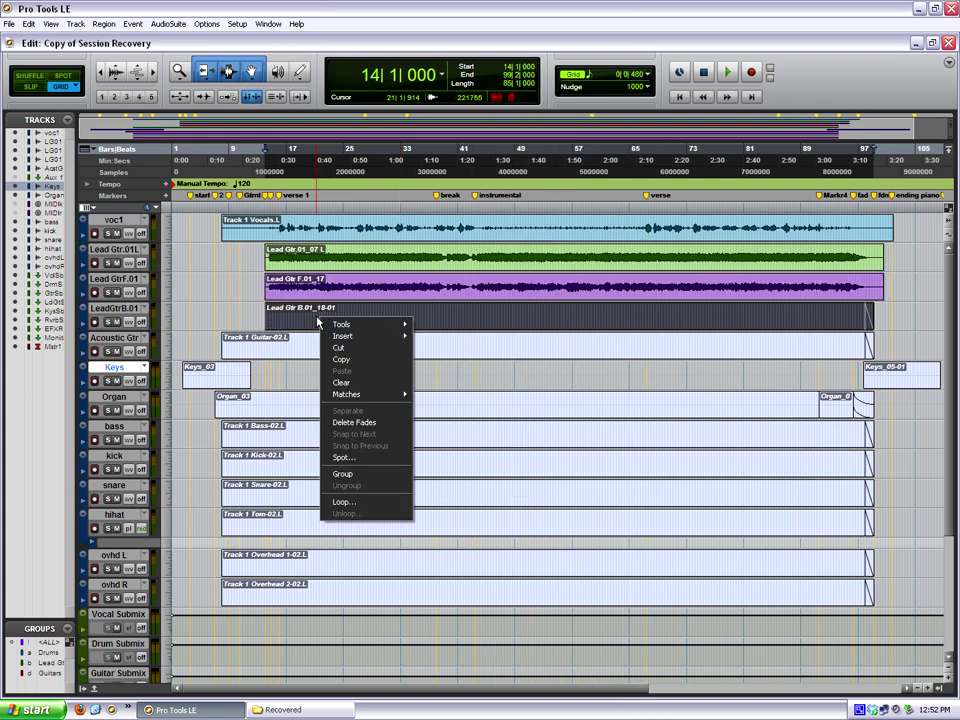
pyautogui.moveTo(375, 395)
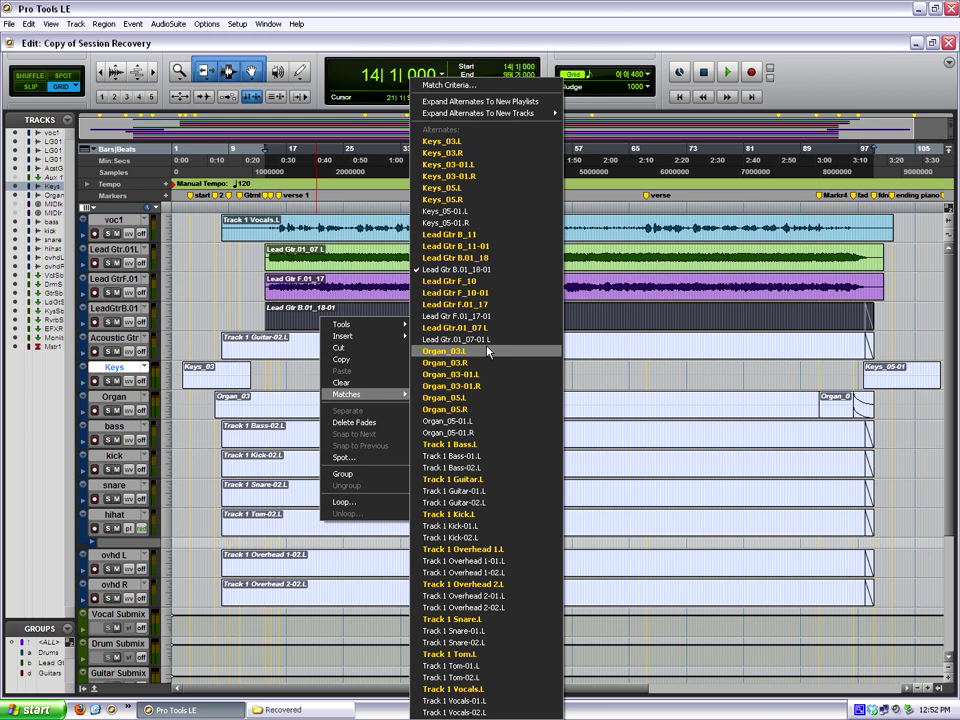
pyautogui.click(500, 258)
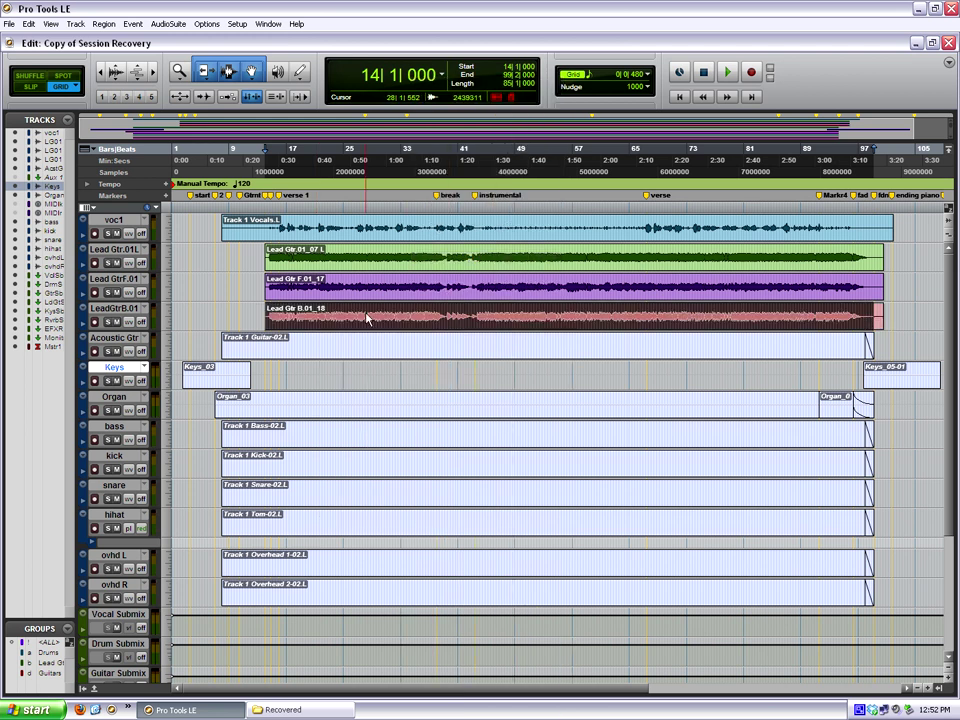
# Replace the offline Acoustic Gtr region with Track 1 Guitar.L.
pyautogui.click(295, 352)
pyautogui.rightClick(309, 356)
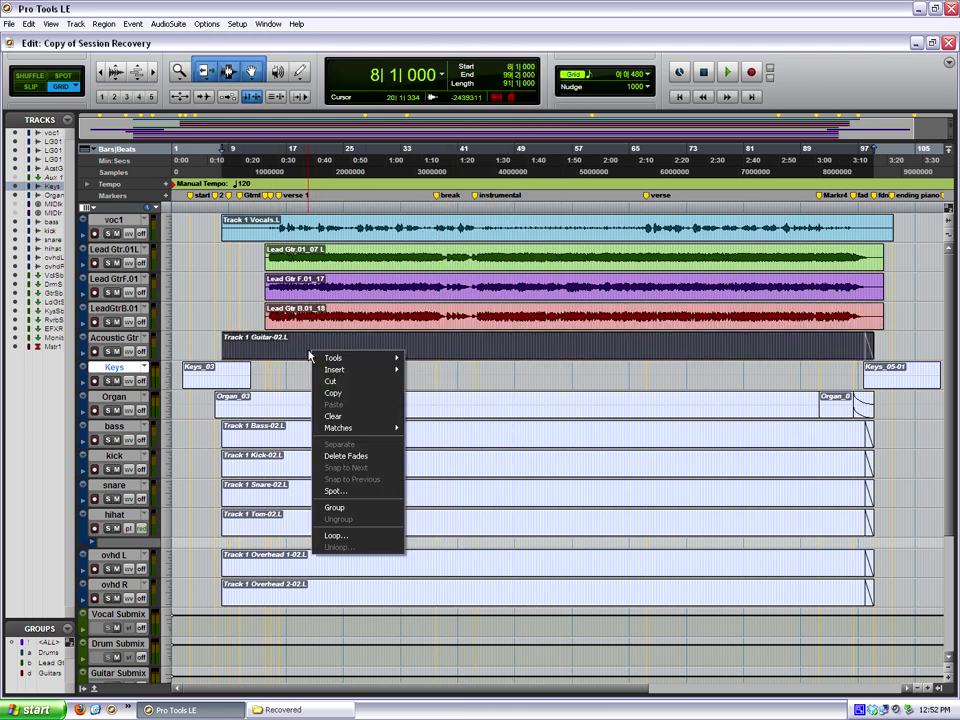
pyautogui.moveTo(360, 428)
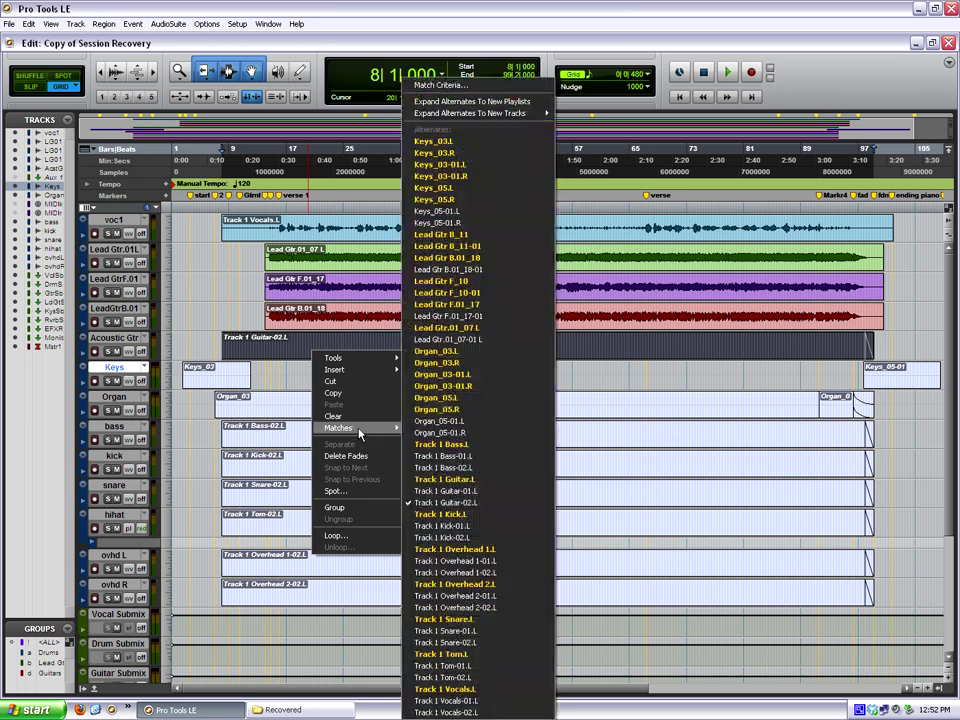
pyautogui.click(478, 480)
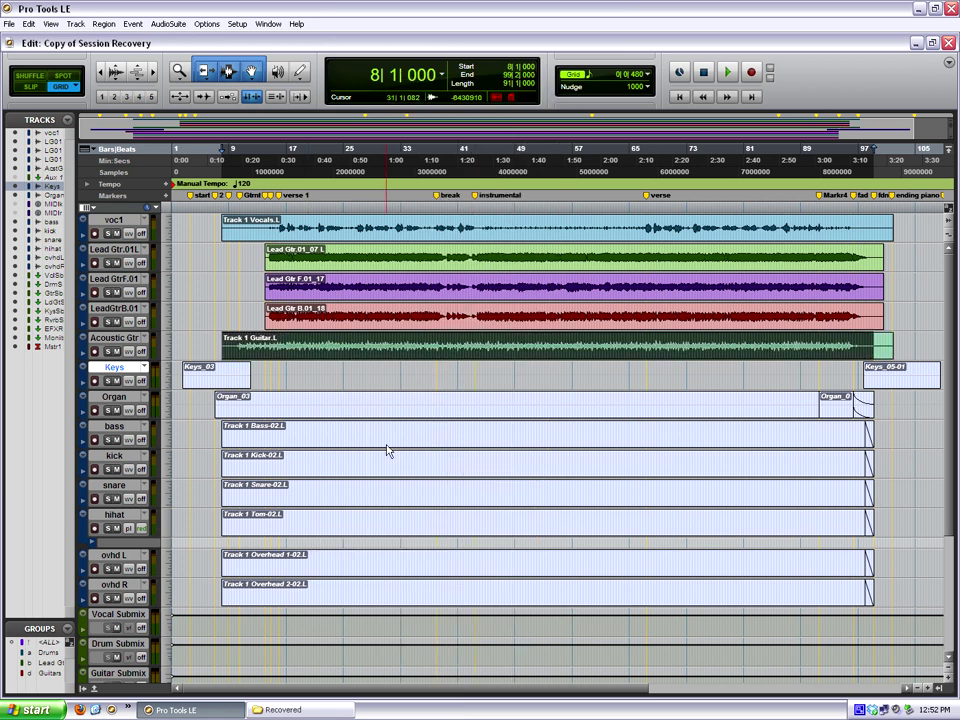
# Swap the keys regions for Keys_03-01 at the start and Keys_05 near the end.
pyautogui.click(211, 381)
pyautogui.rightClick(216, 379)
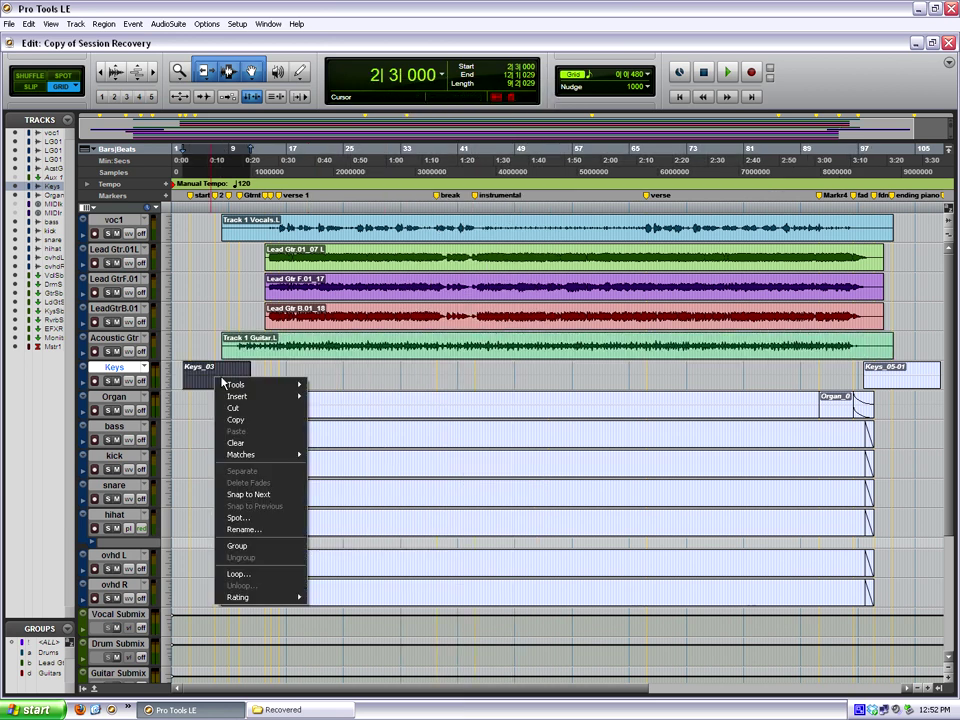
pyautogui.moveTo(262, 455)
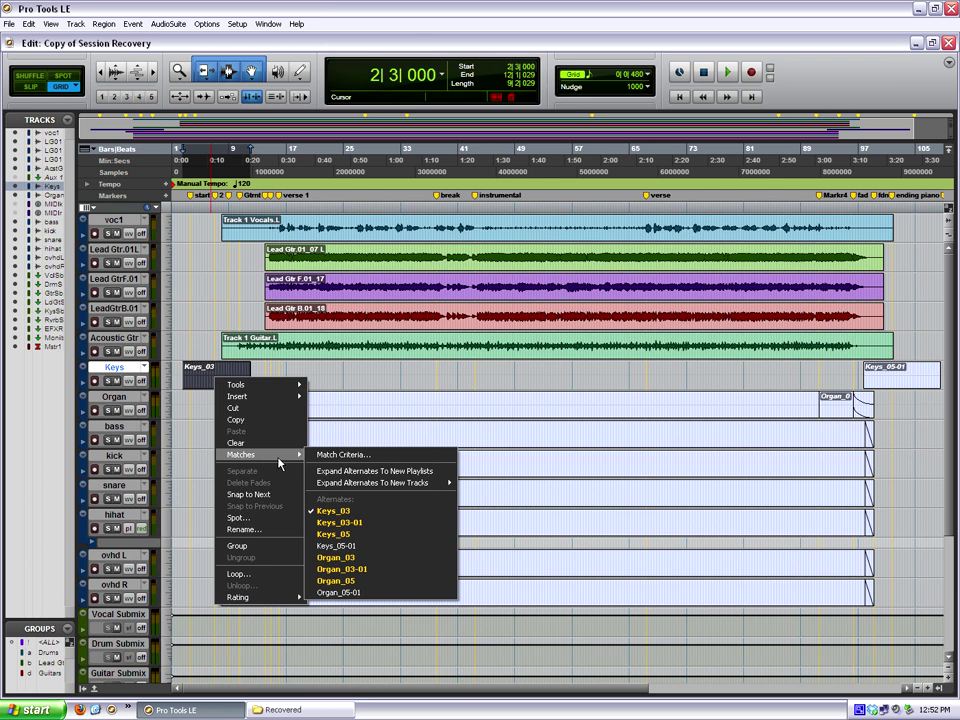
pyautogui.click(377, 522)
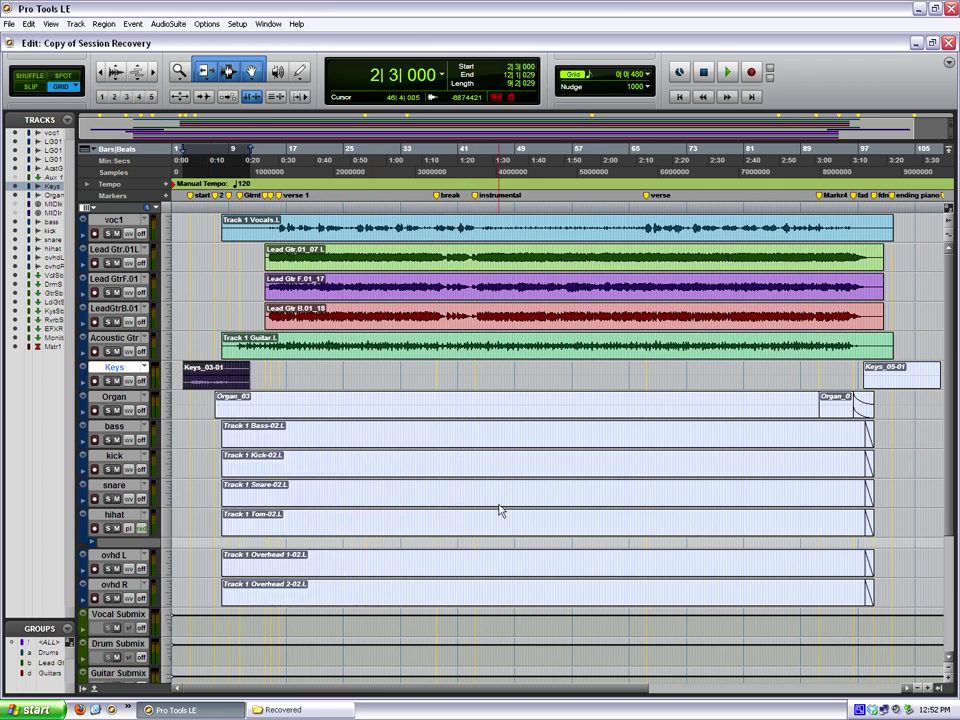
pyautogui.click(899, 385)
pyautogui.rightClick(899, 385)
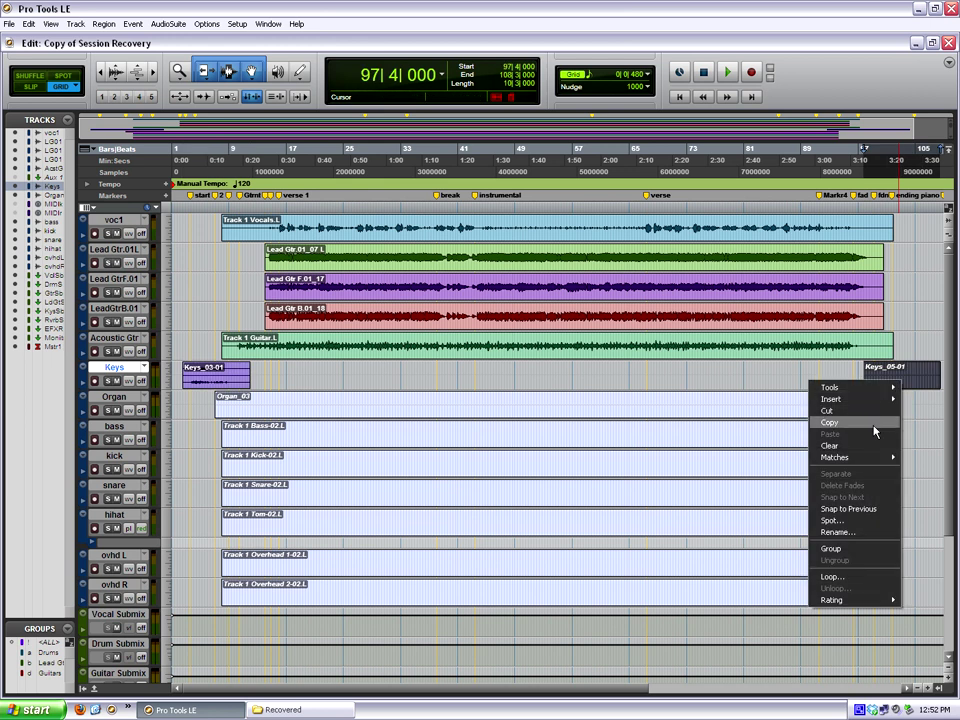
pyautogui.moveTo(869, 462)
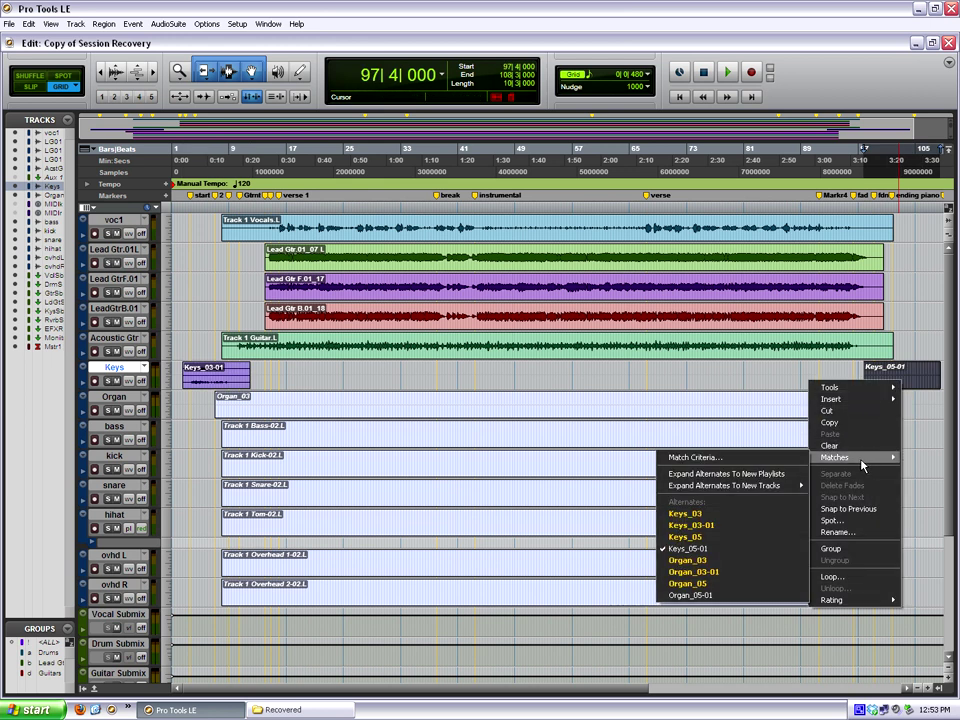
pyautogui.click(702, 537)
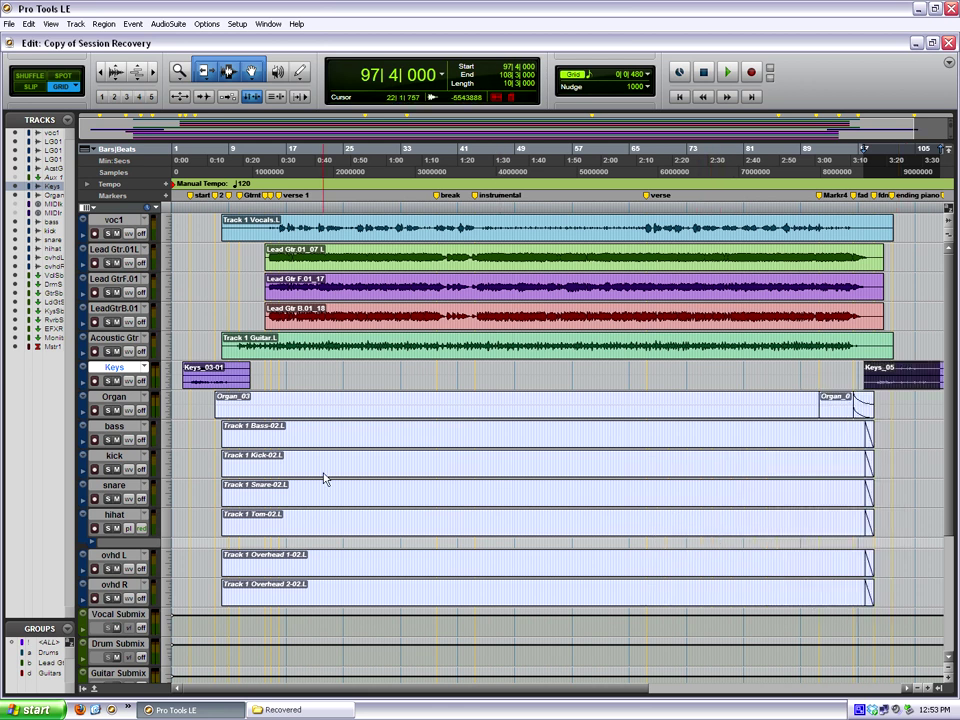
# Replace Organ_03 with Organ_03-01 and bring up the offline bass region's Matches.
pyautogui.rightClick(258, 414)
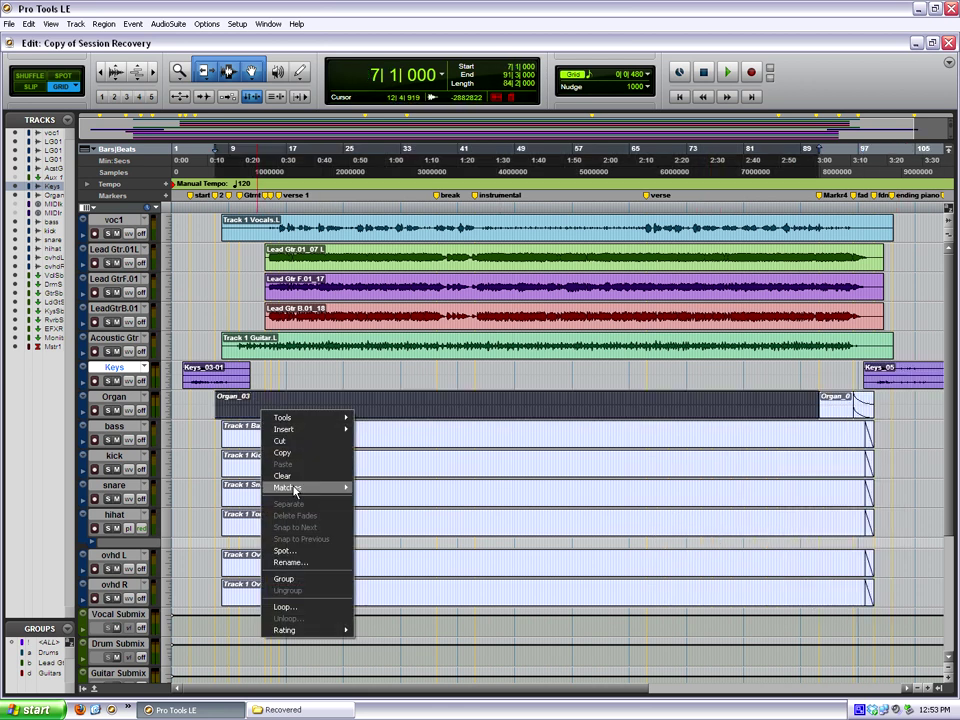
pyautogui.moveTo(298, 488)
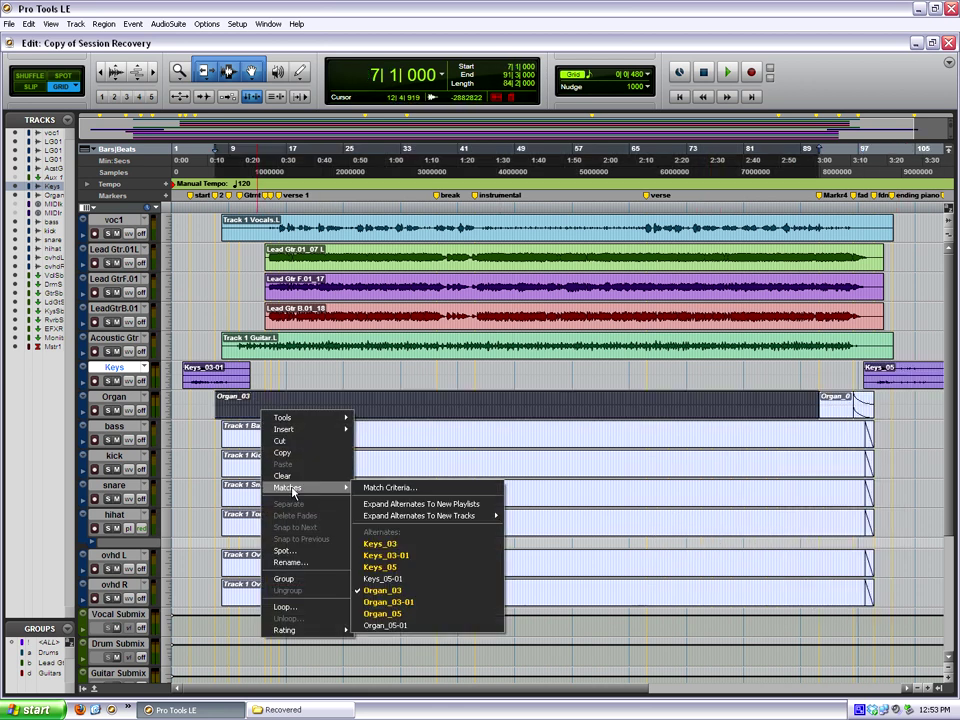
pyautogui.click(435, 604)
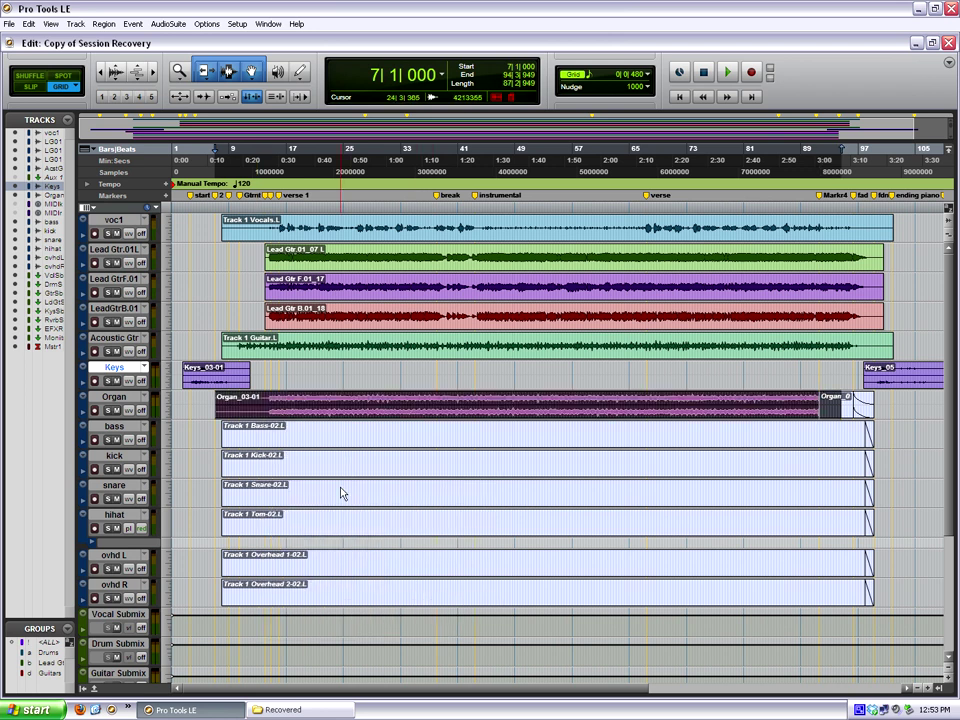
pyautogui.rightClick(296, 440)
pyautogui.moveTo(343, 512)
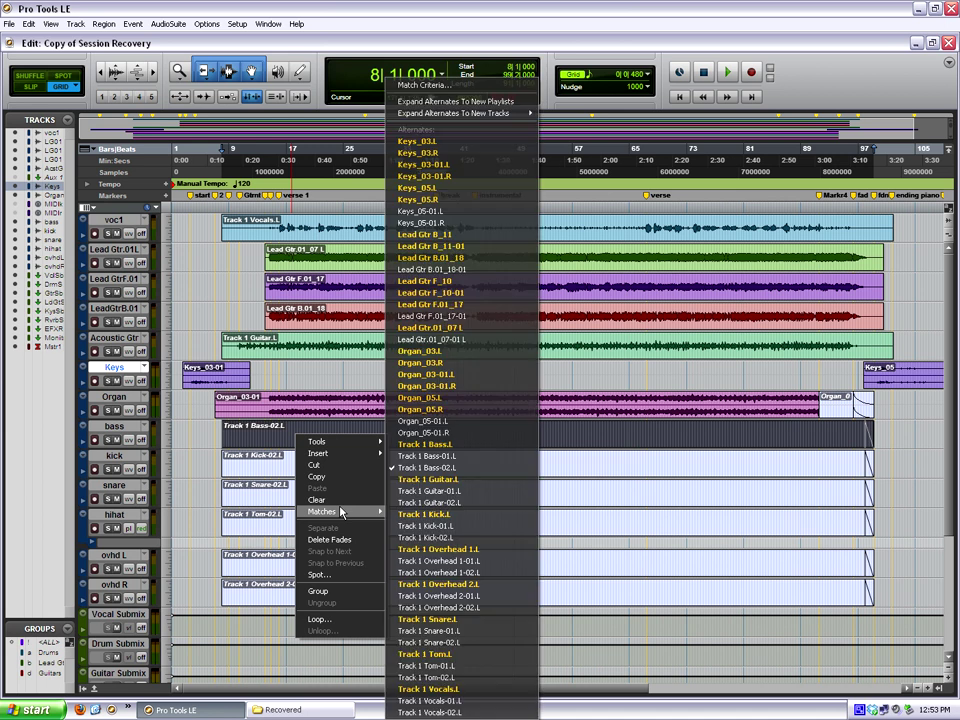
# Relink bass, kick and snare to Track 1 Bass.L, Kick.L and Snare.L.
pyautogui.click(457, 452)
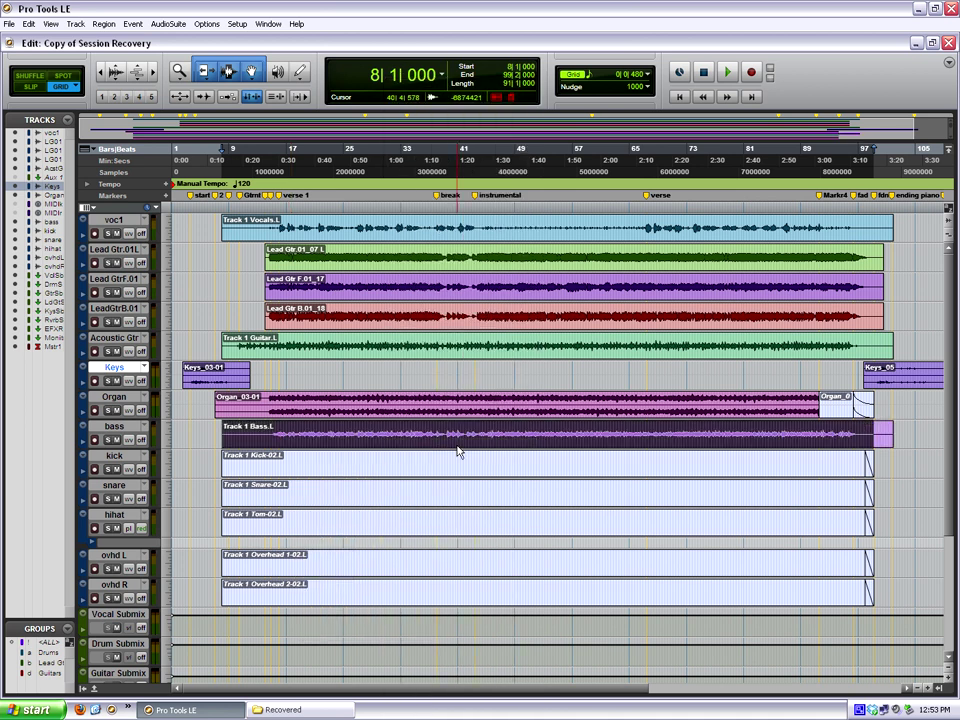
pyautogui.rightClick(328, 468)
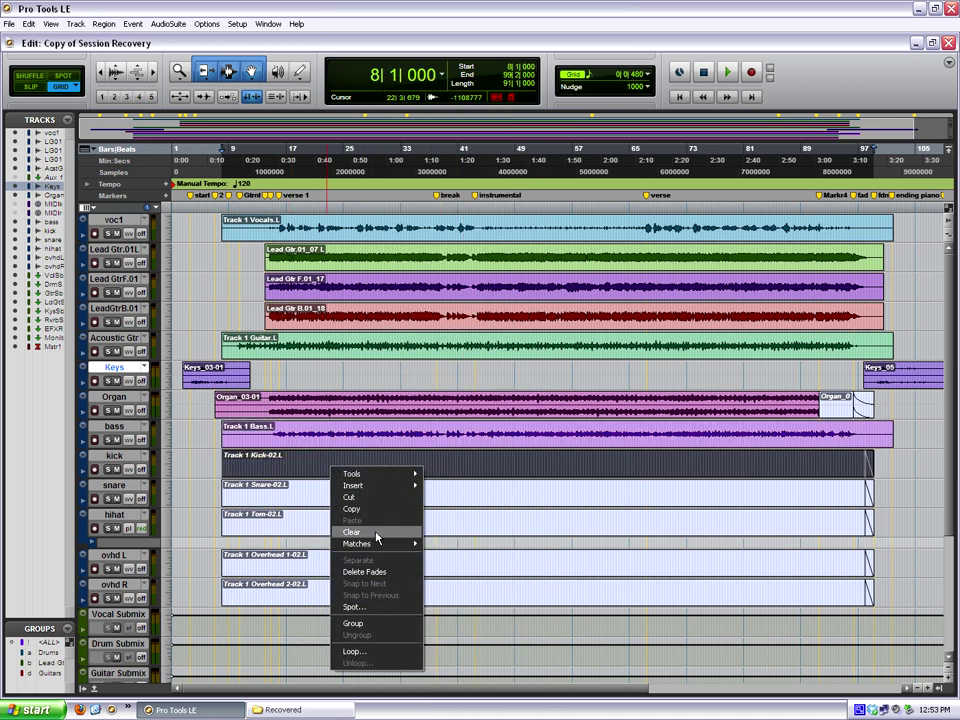
pyautogui.moveTo(385, 548)
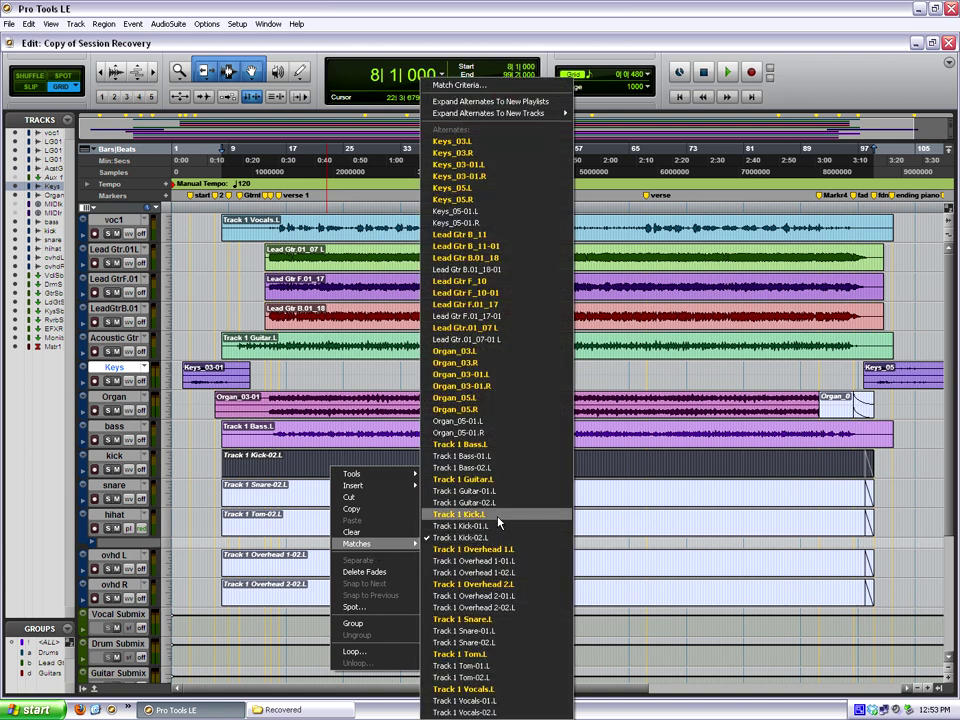
pyautogui.click(498, 516)
pyautogui.rightClick(342, 497)
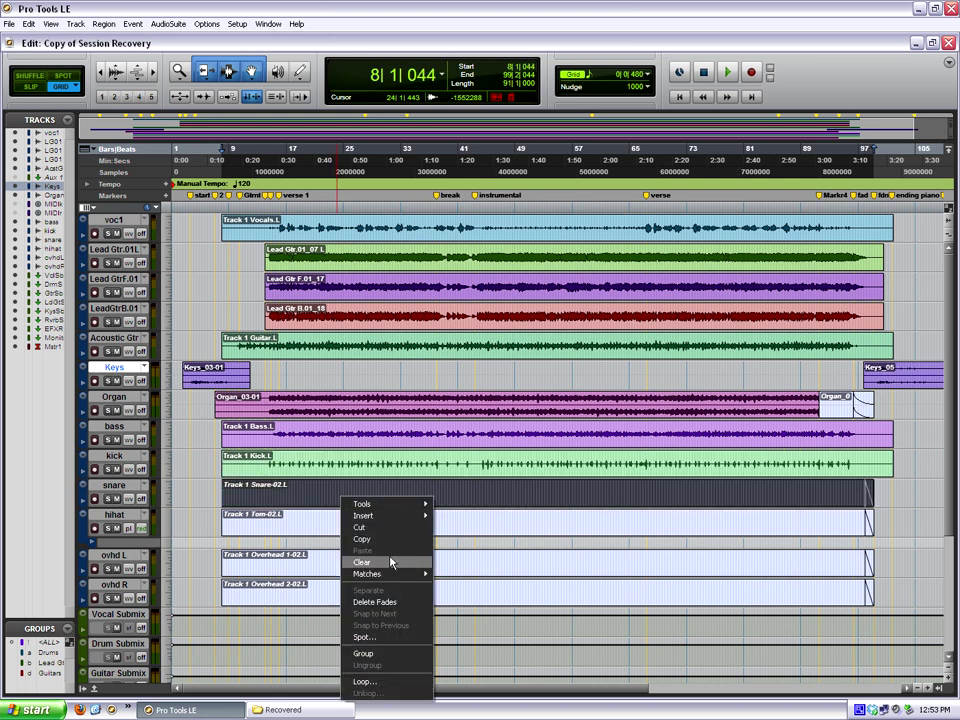
pyautogui.moveTo(388, 578)
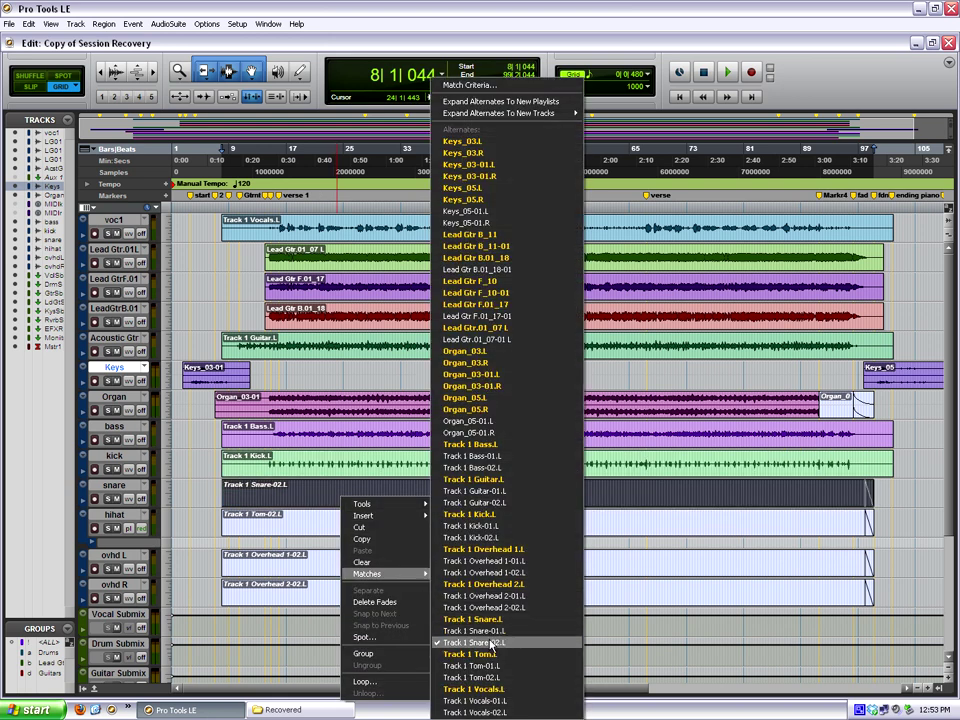
pyautogui.click(460, 619)
# Relink hihat, ovhd L and ovhd R to Track 1 Tom.L, Overhead 1.L and Overhead 2.L.
pyautogui.rightClick(324, 520)
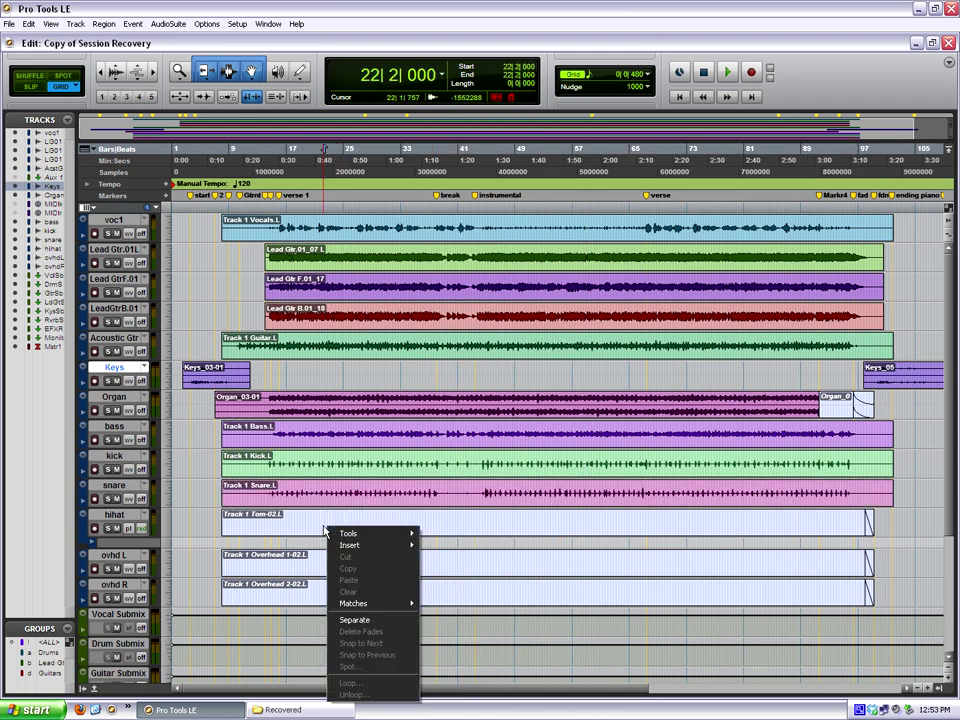
pyautogui.moveTo(374, 604)
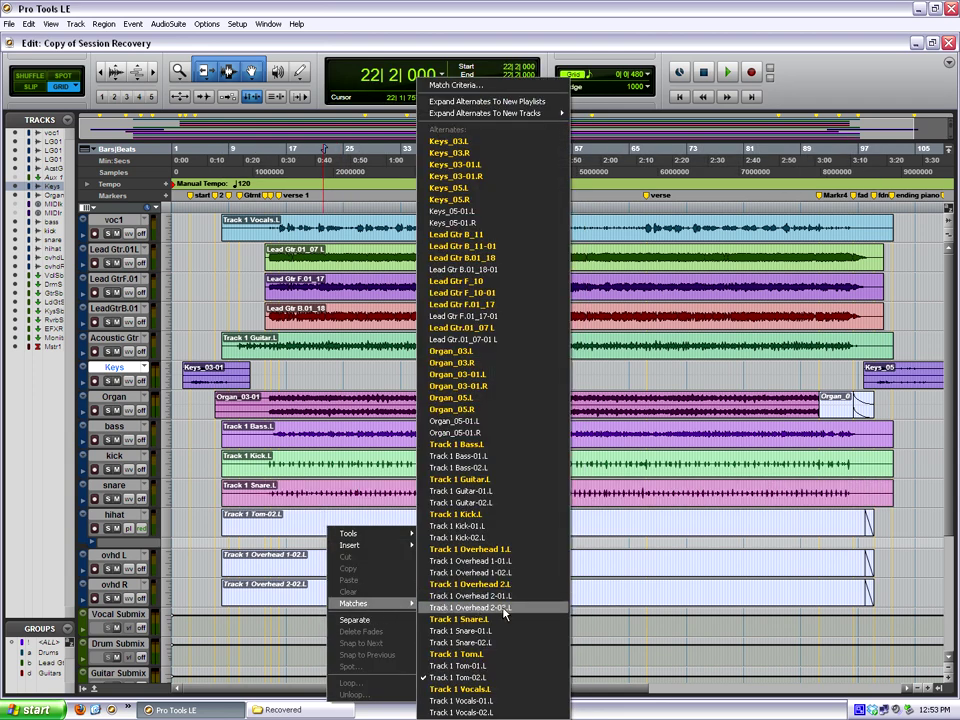
pyautogui.click(470, 654)
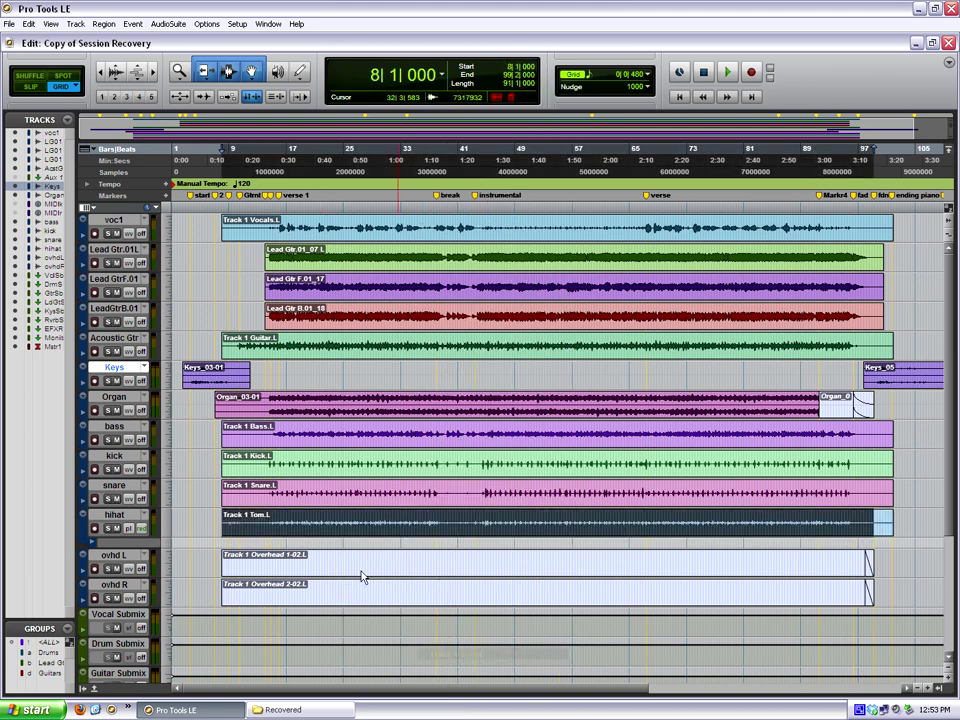
pyautogui.rightClick(307, 570)
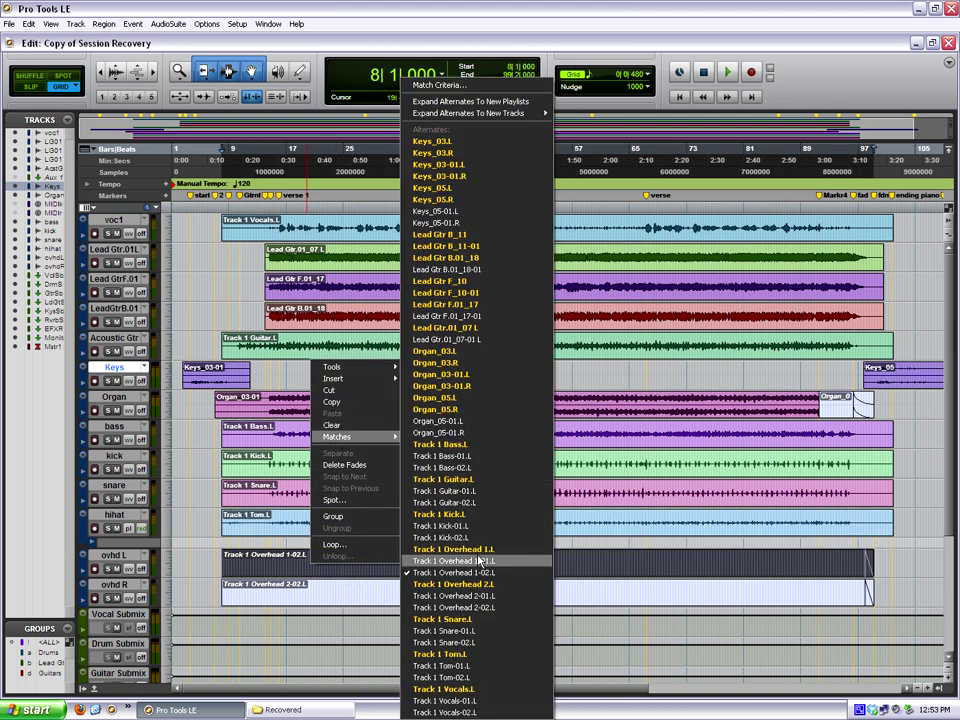
pyautogui.click(481, 549)
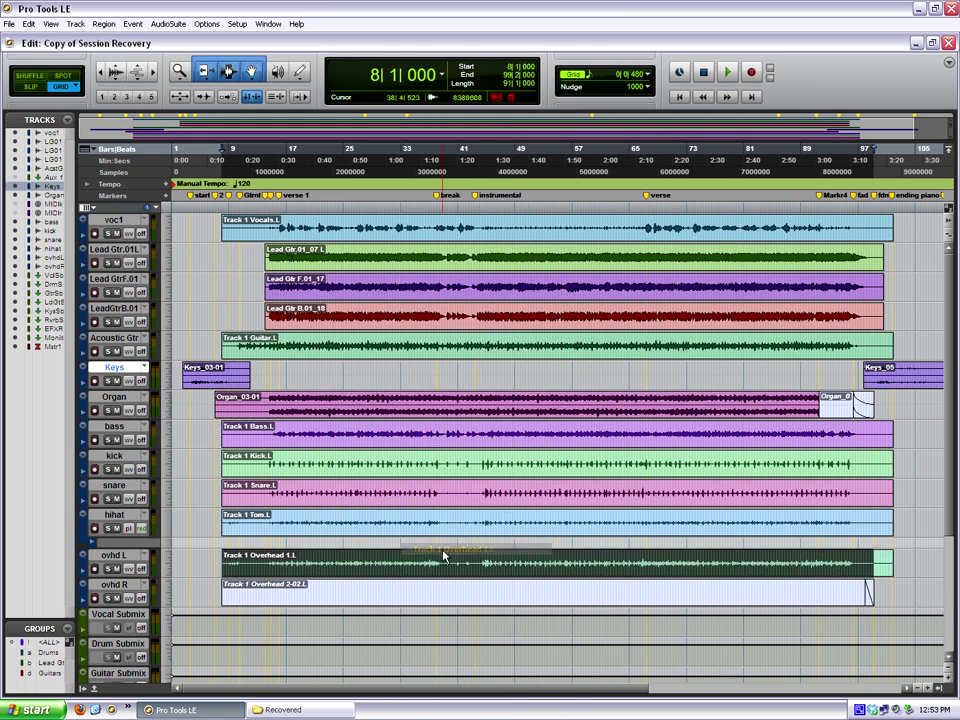
pyautogui.rightClick(349, 598)
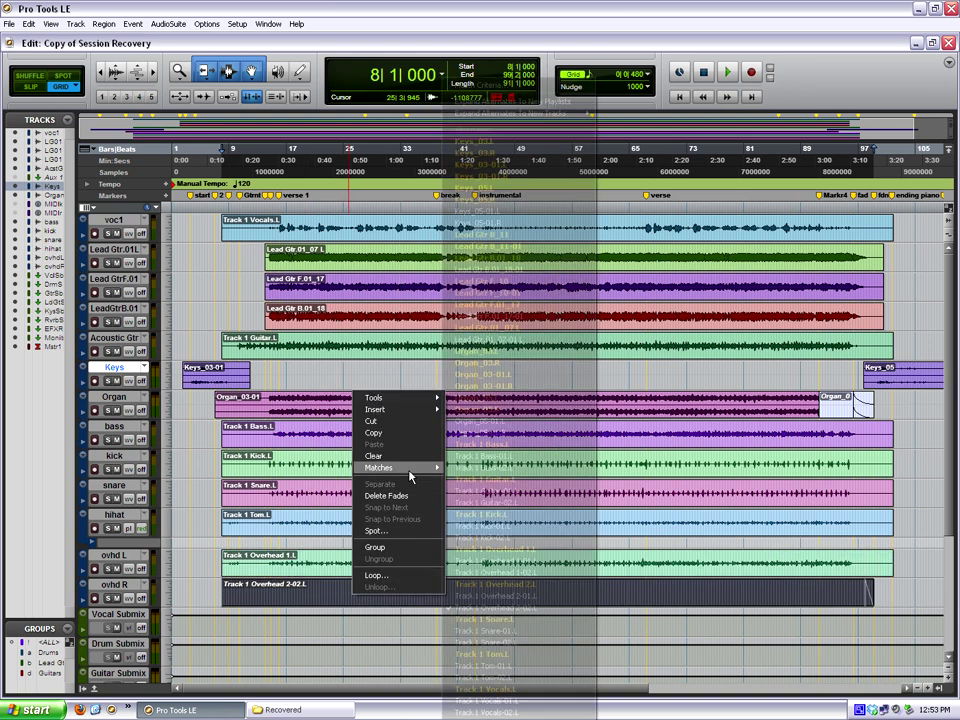
pyautogui.moveTo(432, 467)
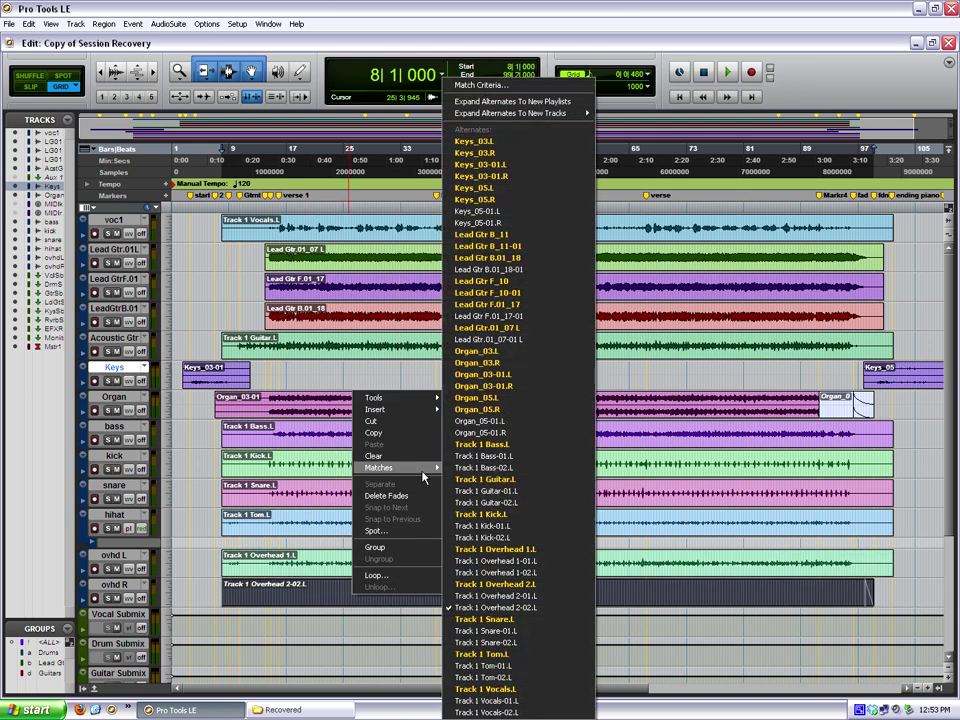
pyautogui.click(495, 584)
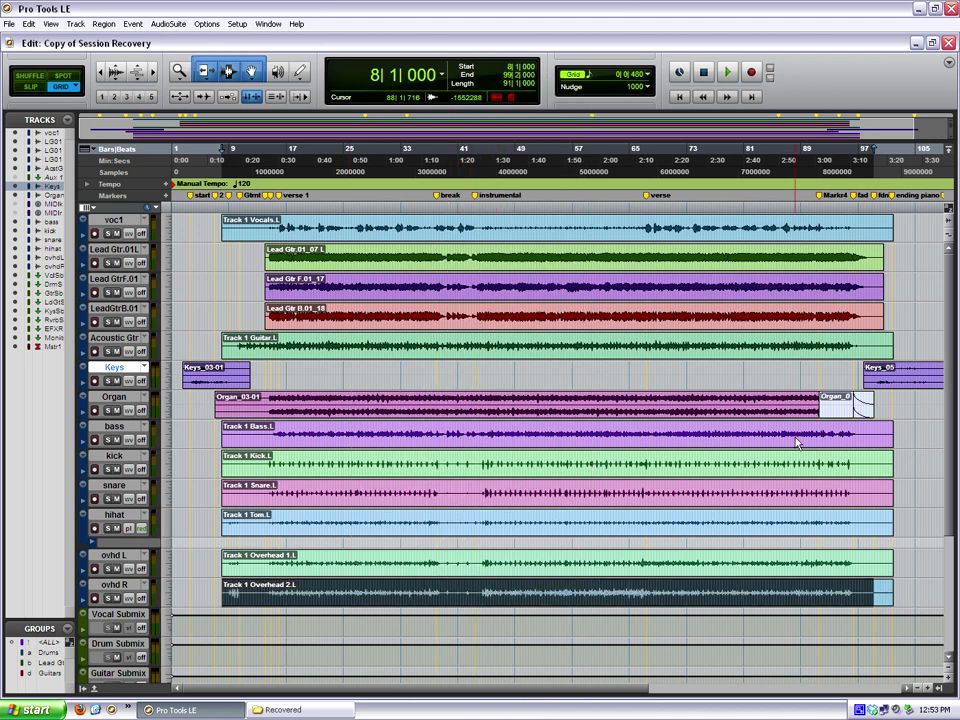
# Replace the closing Organ region with Organ_05 from Matches, then clear the timeline selection.
pyautogui.click(838, 413)
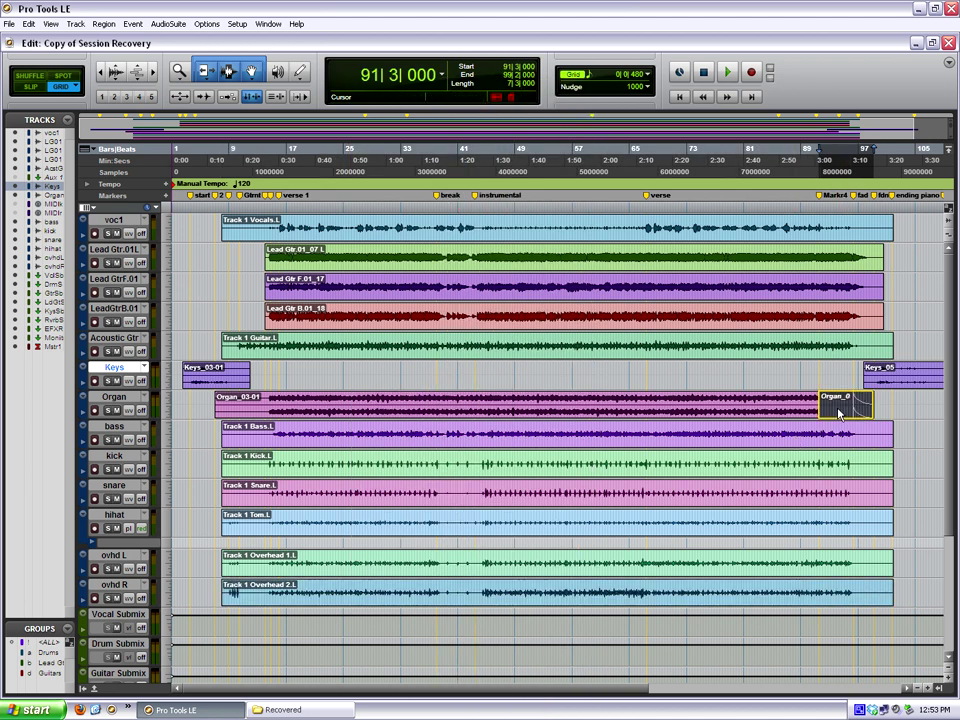
pyautogui.rightClick(840, 414)
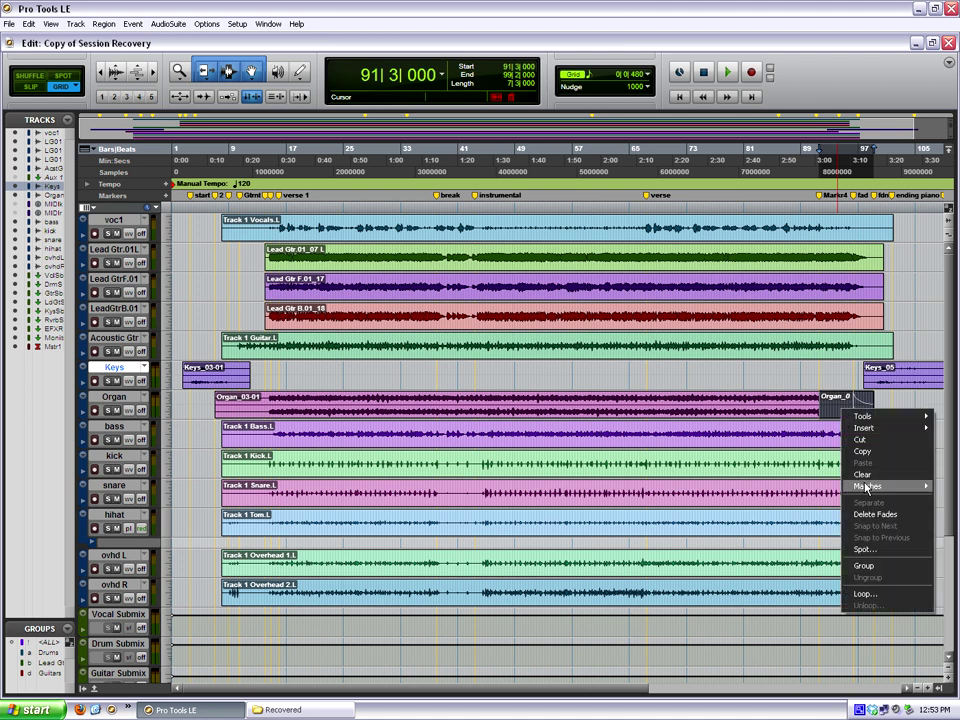
pyautogui.moveTo(866, 487)
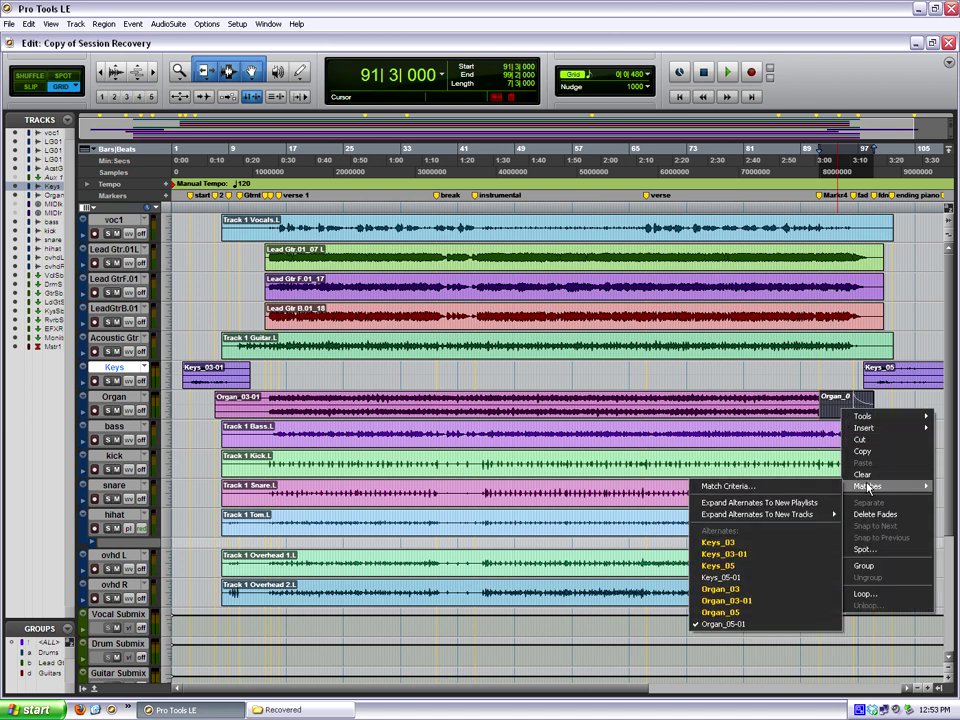
pyautogui.click(755, 620)
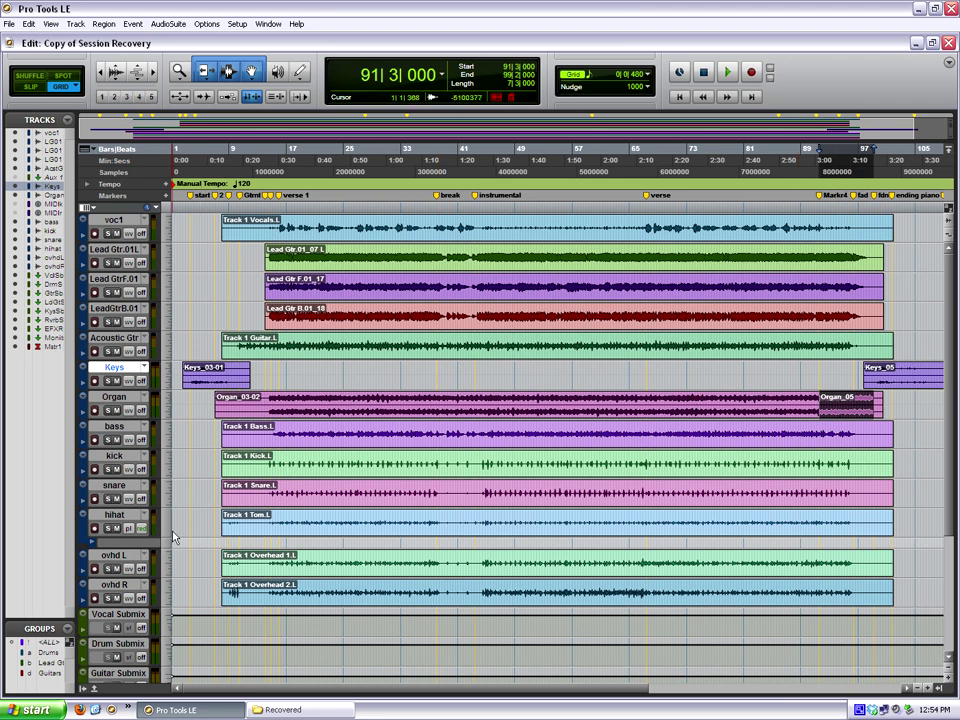
pyautogui.click(206, 490)
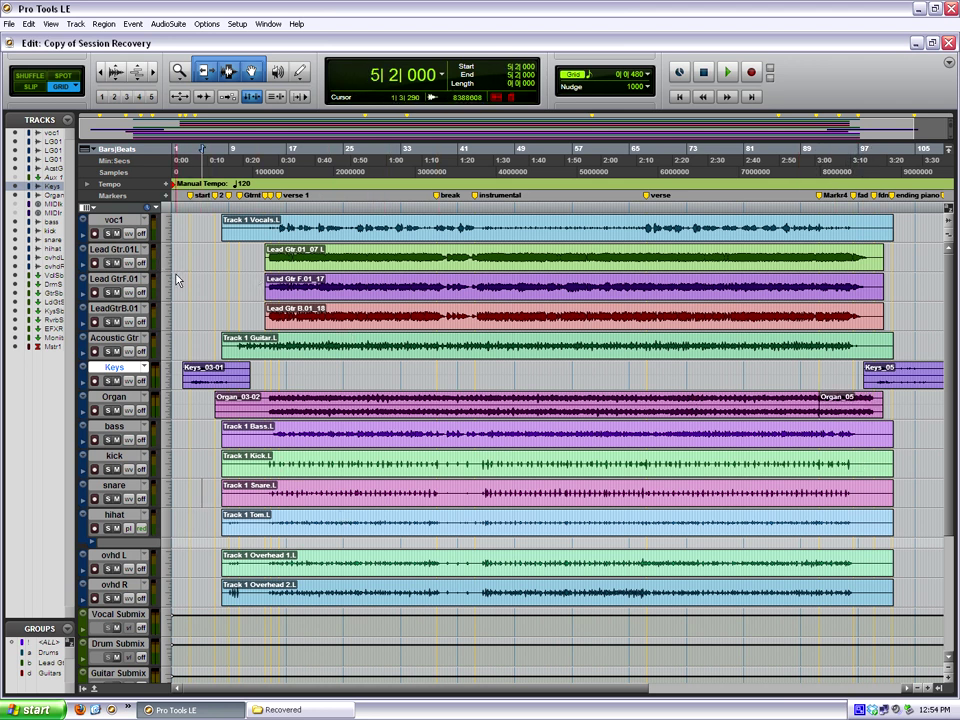
# Switch the lead guitar tracks to the Lead Gtr L (1) and Lead Gtr F (1) playlists.
pyautogui.click(145, 370)
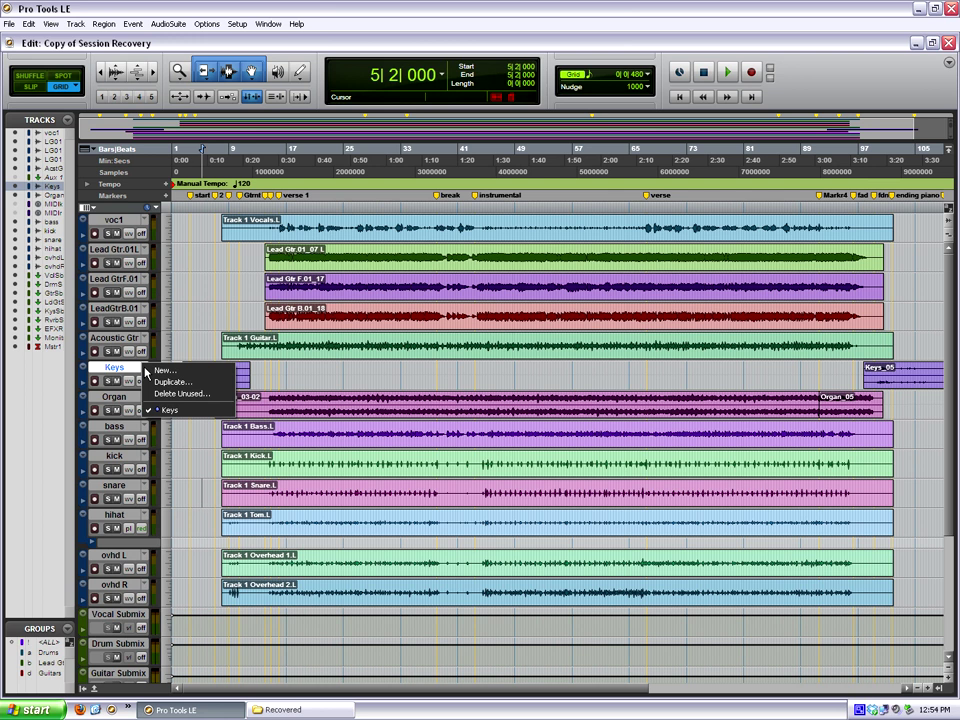
pyautogui.click(146, 310)
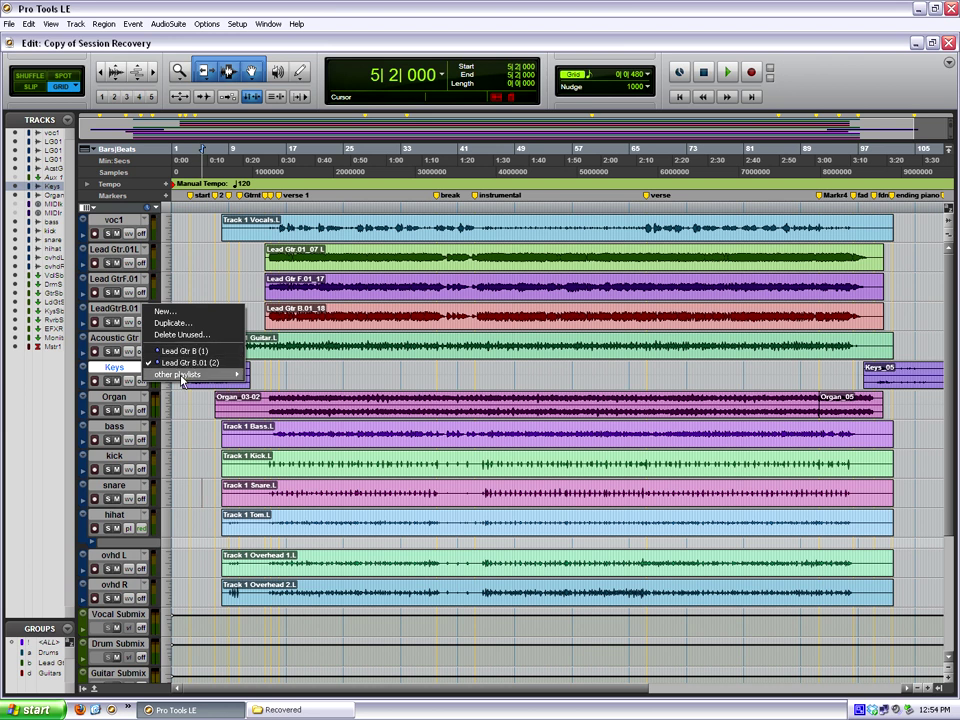
pyautogui.moveTo(182, 379)
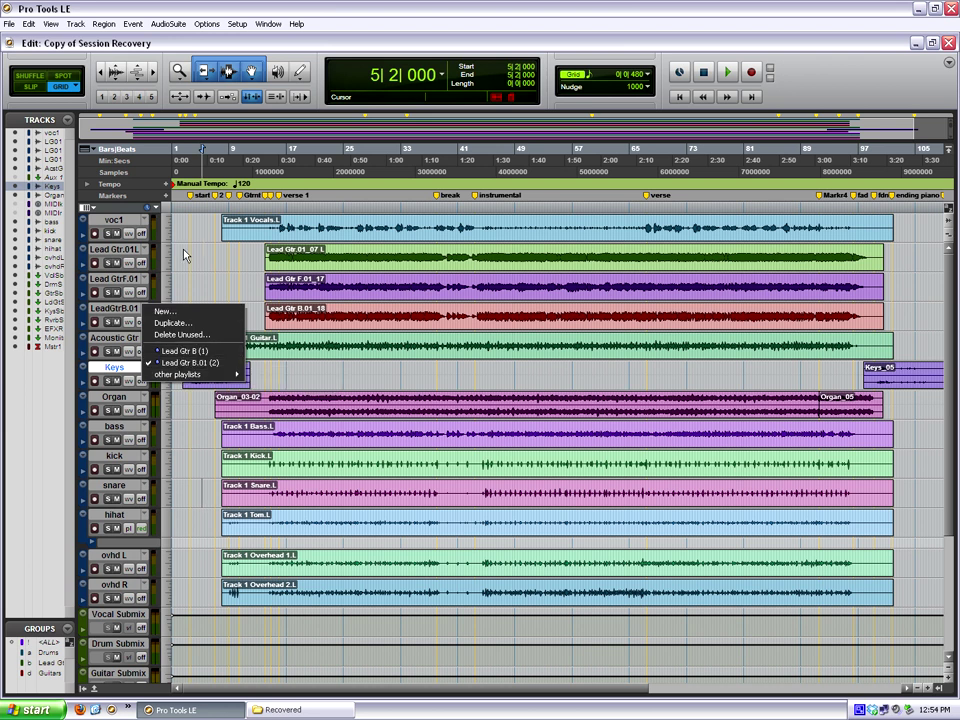
pyautogui.click(146, 252)
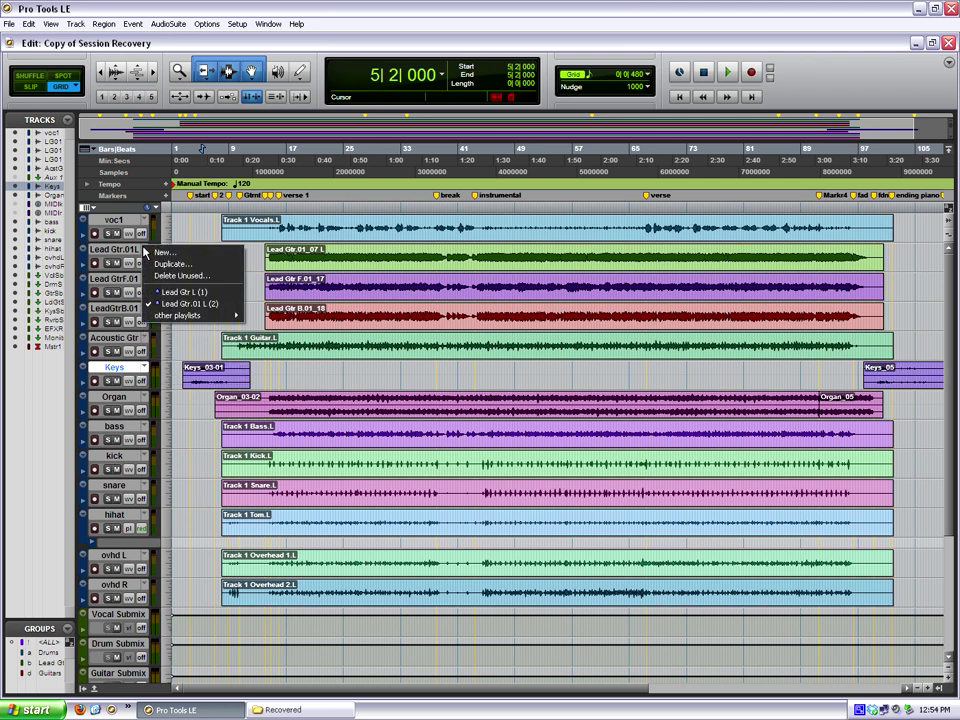
pyautogui.click(178, 292)
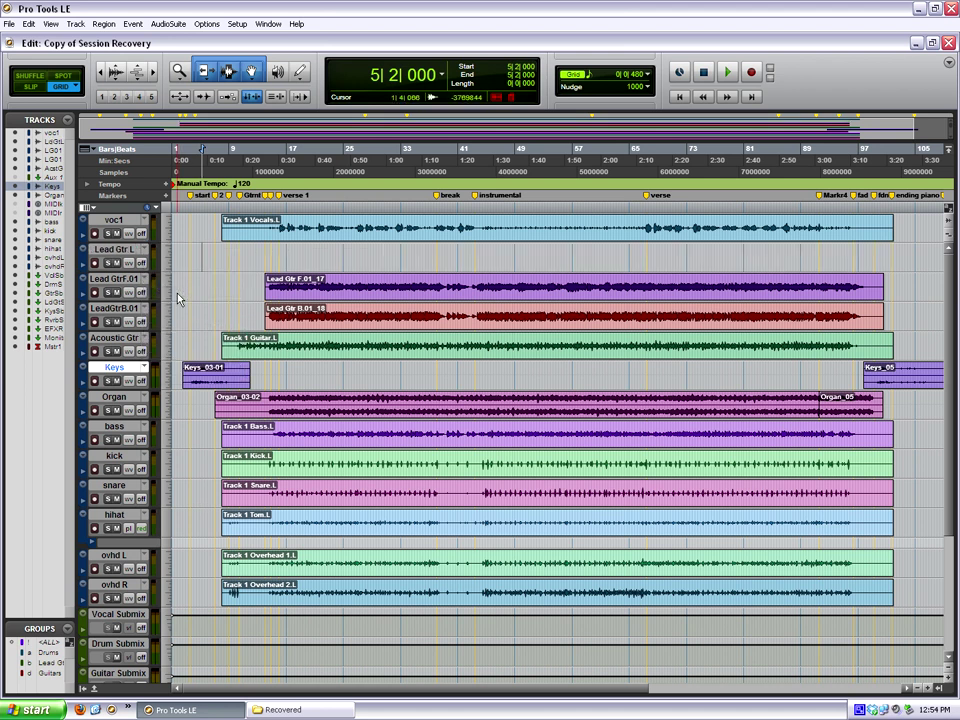
pyautogui.click(146, 279)
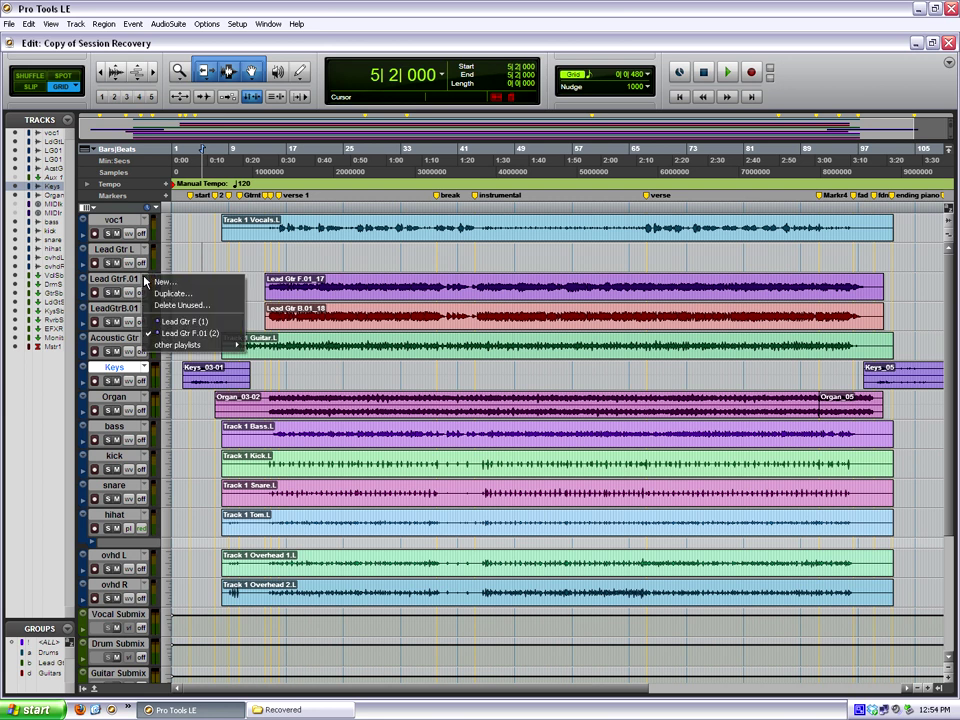
pyautogui.click(208, 322)
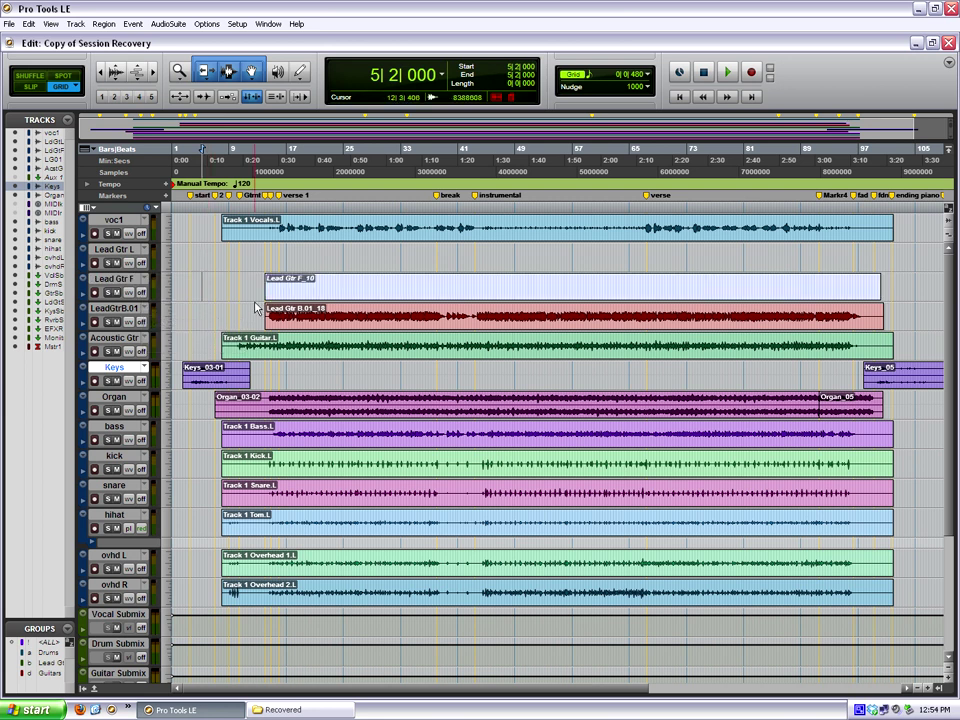
# Relink the offline Lead Gtr F_10 region to the Lead Gtr F_10-01 audio.
pyautogui.click(268, 291)
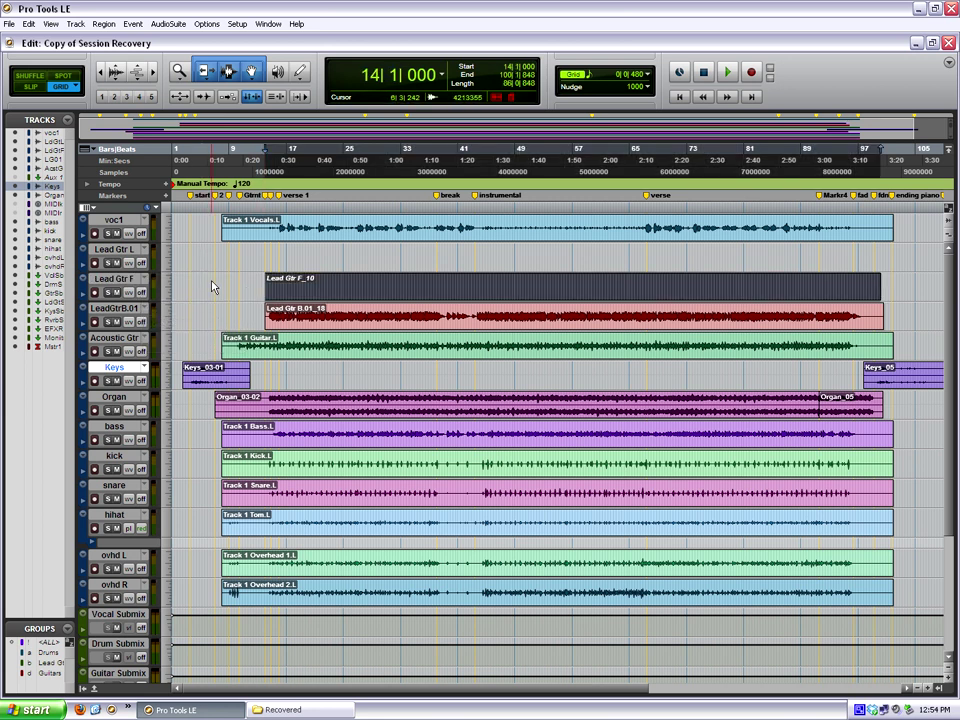
pyautogui.rightClick(300, 290)
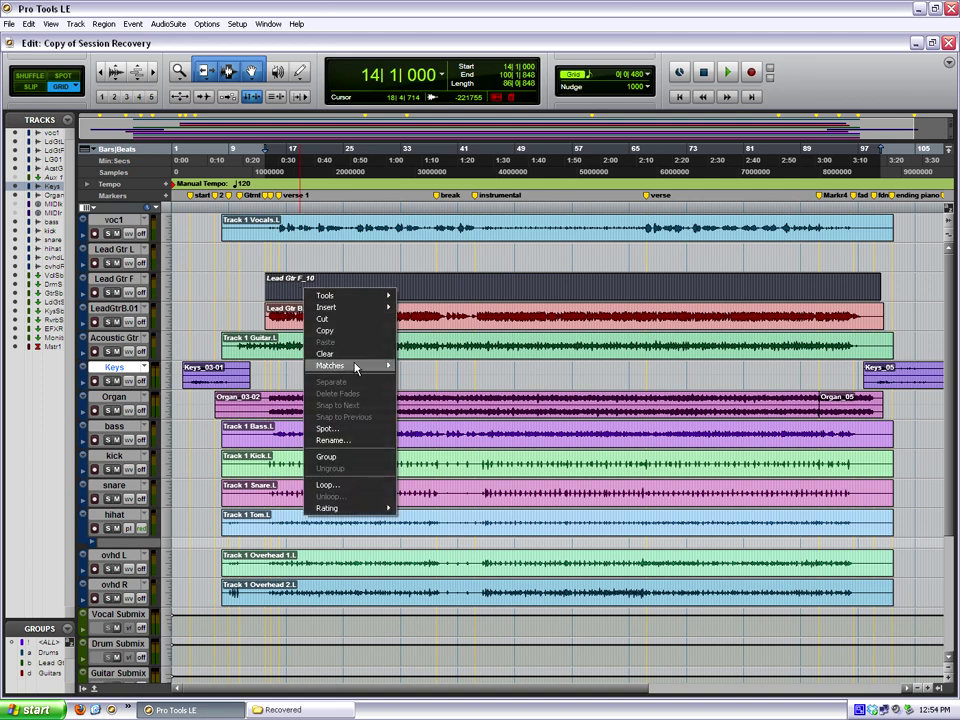
pyautogui.moveTo(355, 366)
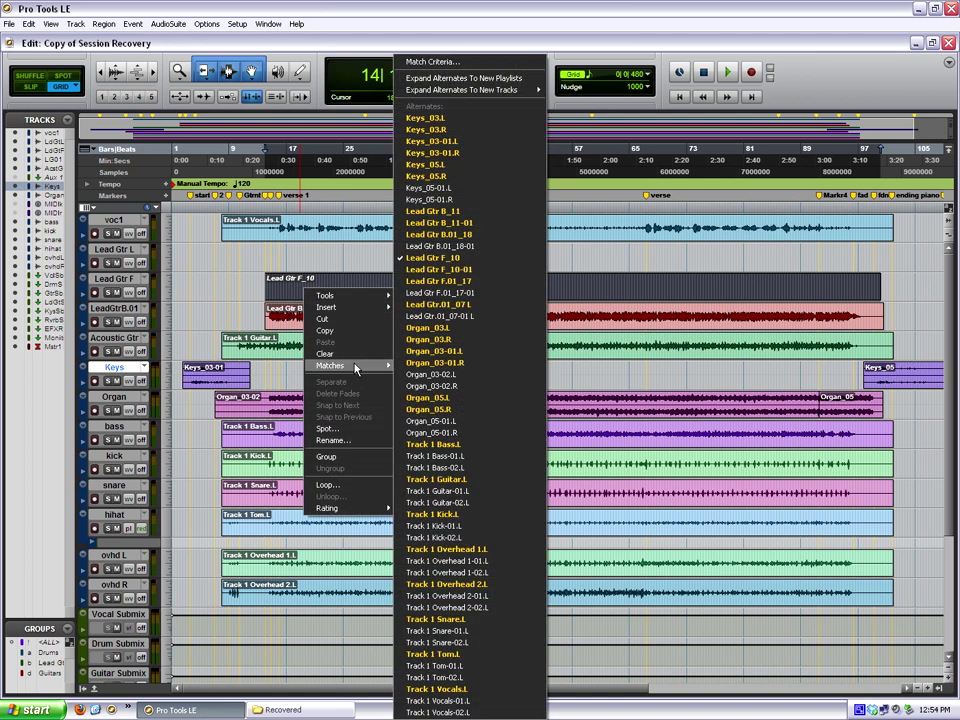
pyautogui.click(465, 274)
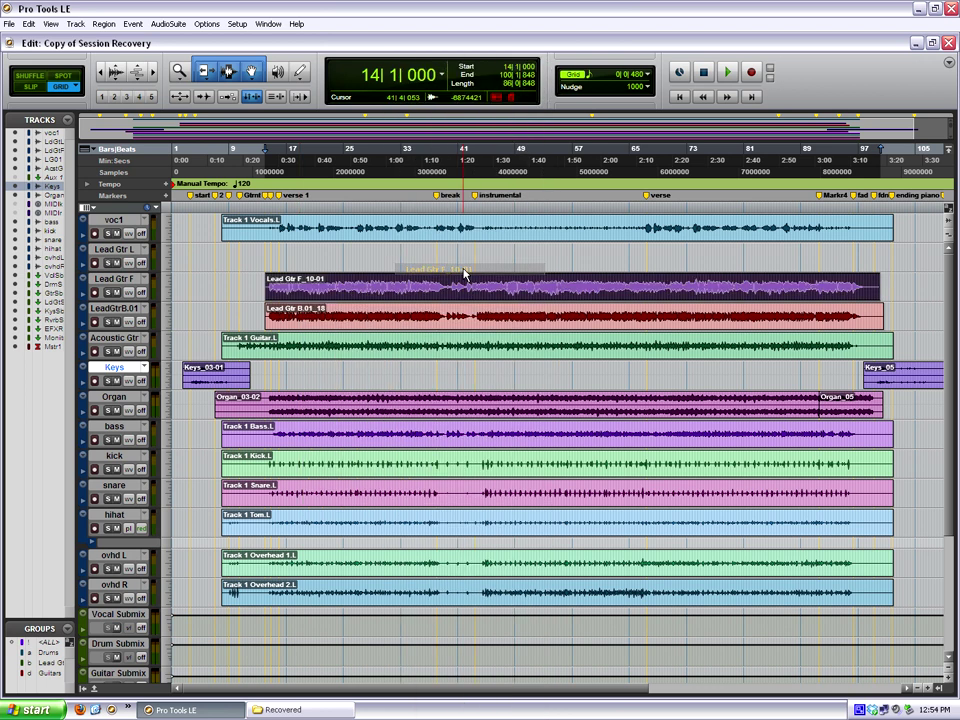
# Switch LeadGtrB to the Lead Gtr B (1) playlist and relink Lead Gtr B_11 to Lead Gtr B_11-01.
pyautogui.click(148, 310)
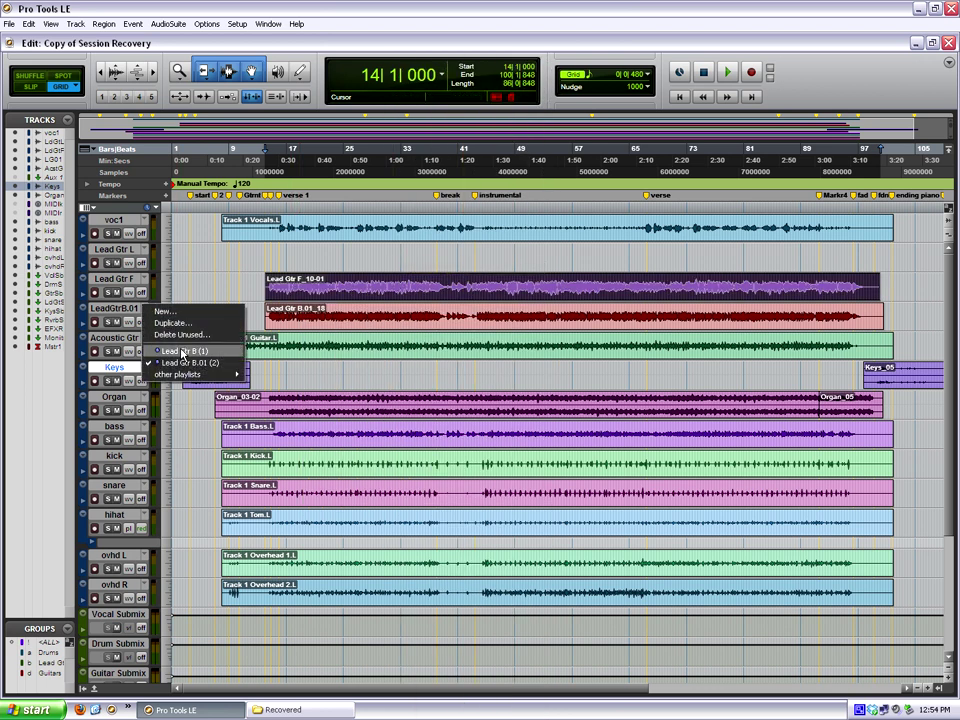
pyautogui.click(183, 352)
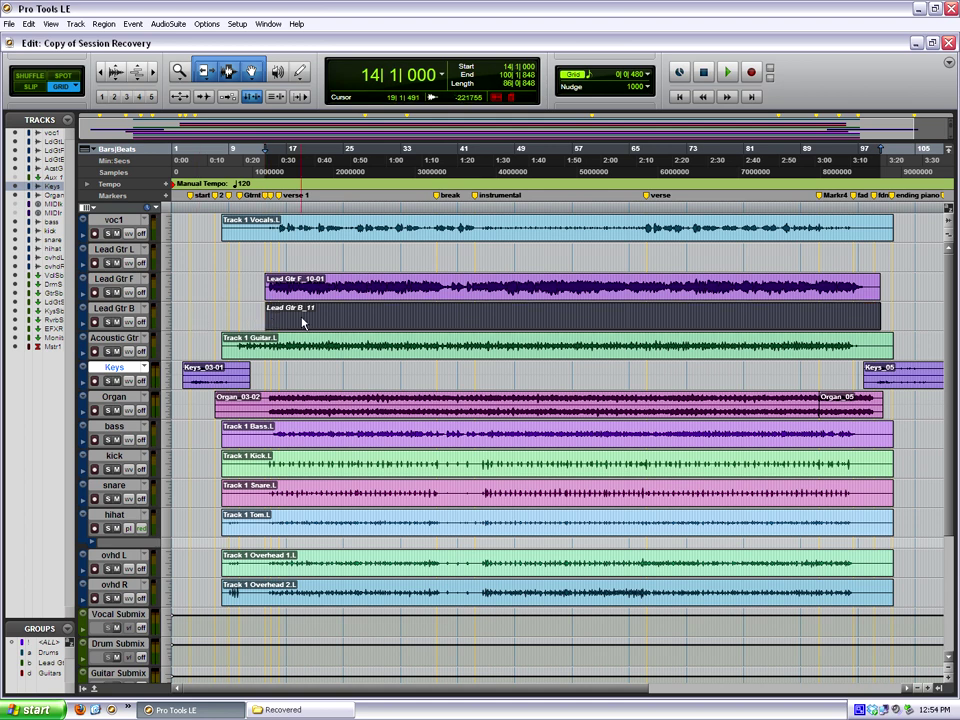
pyautogui.rightClick(303, 321)
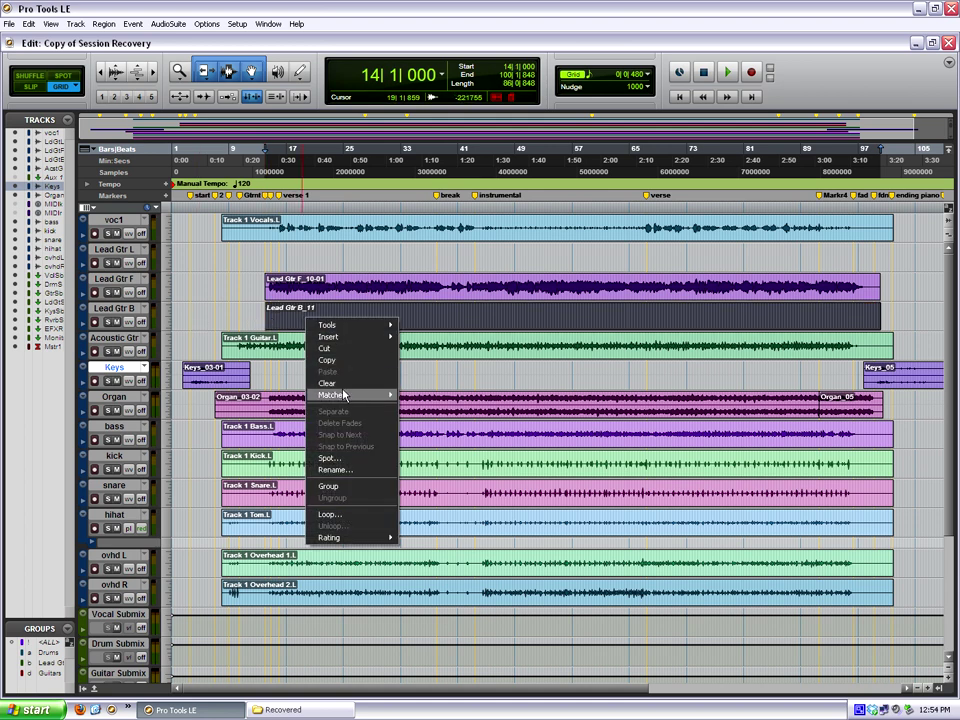
pyautogui.moveTo(343, 396)
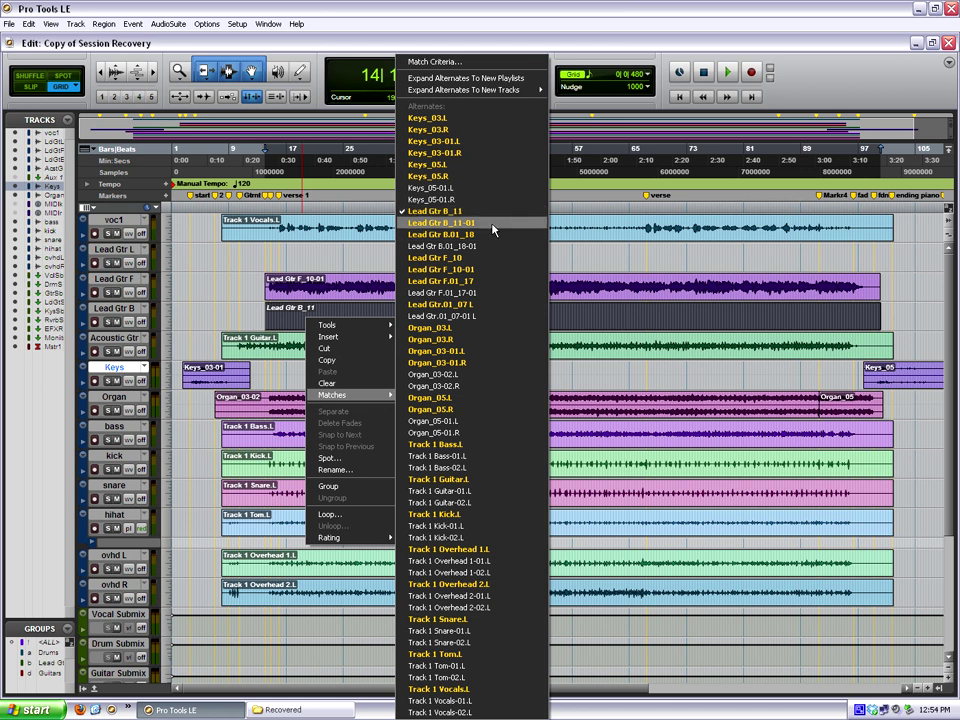
pyautogui.click(492, 226)
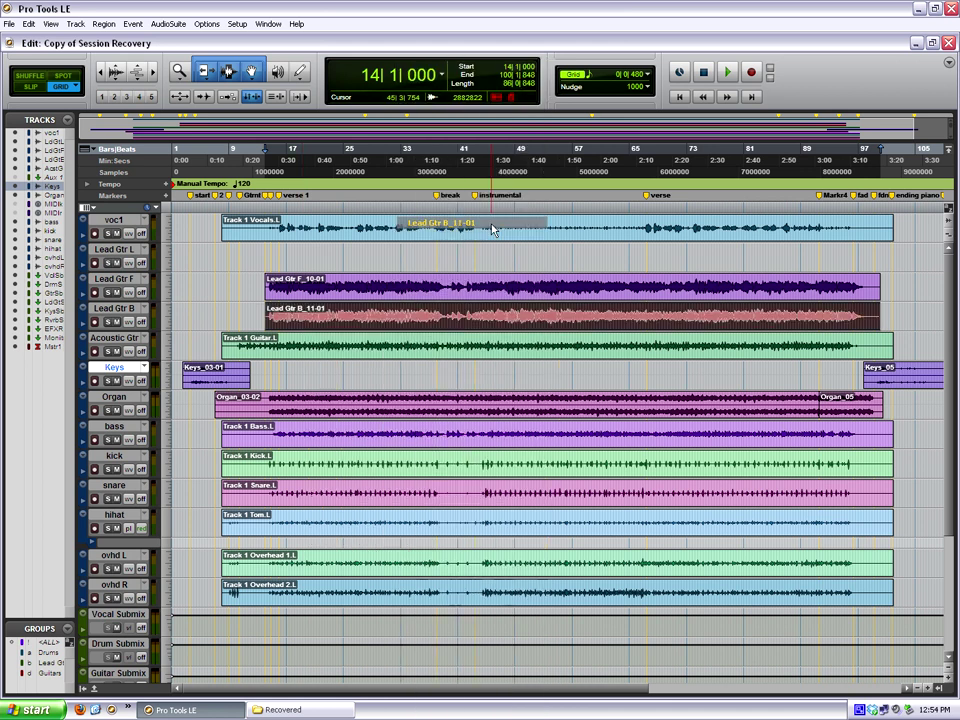
# Return the Lead Gtr B, F and L tracks to their .01 playlists.
pyautogui.click(143, 309)
pyautogui.click(225, 358)
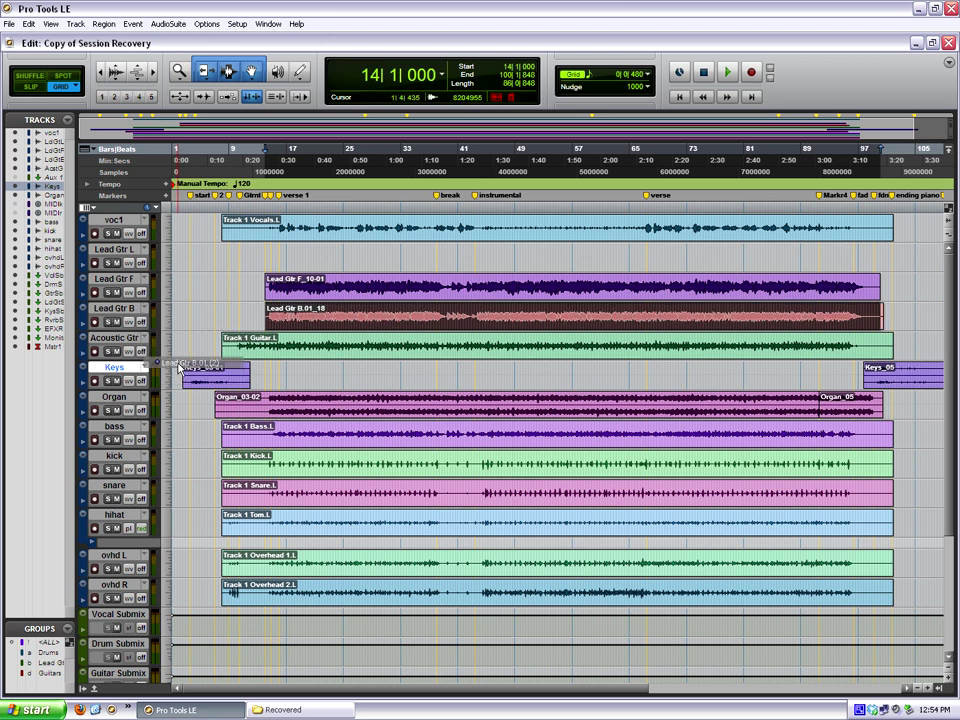
pyautogui.click(146, 281)
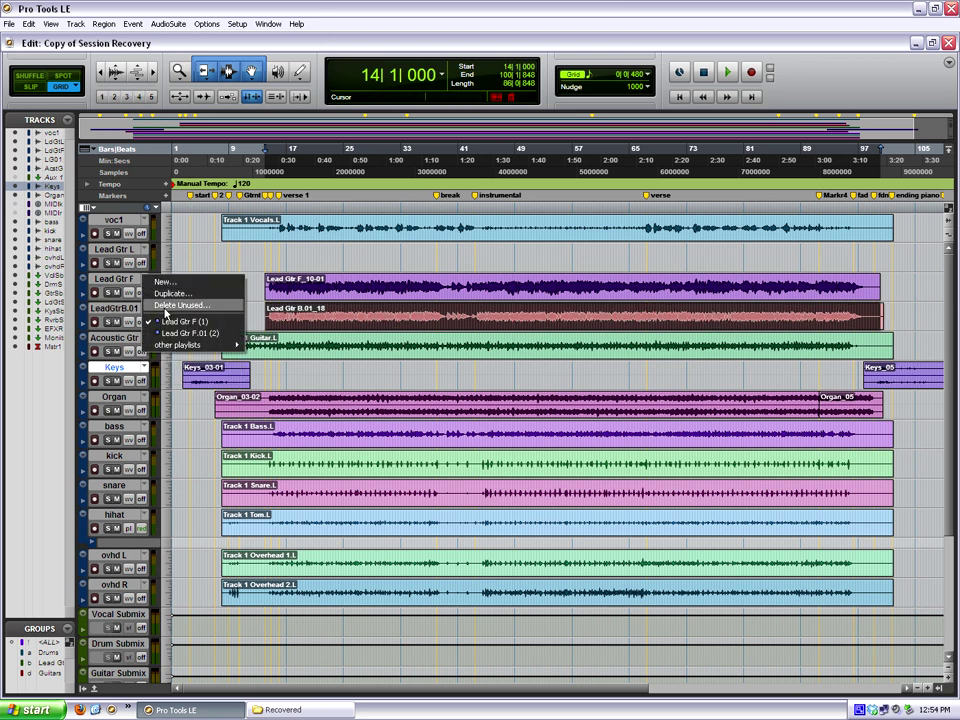
pyautogui.click(167, 333)
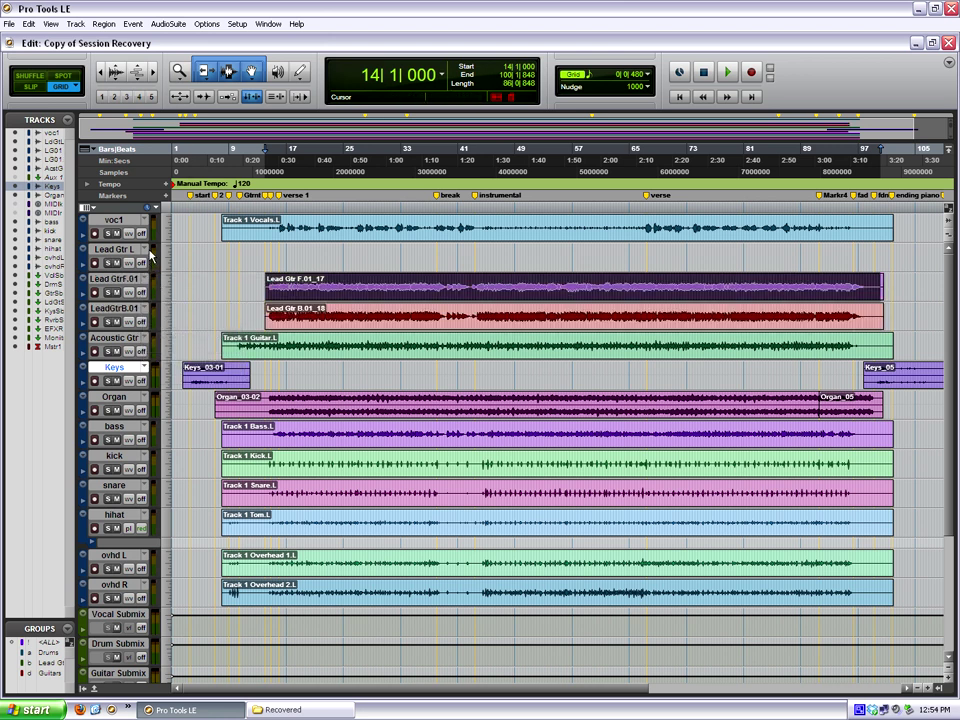
pyautogui.click(150, 254)
pyautogui.click(178, 302)
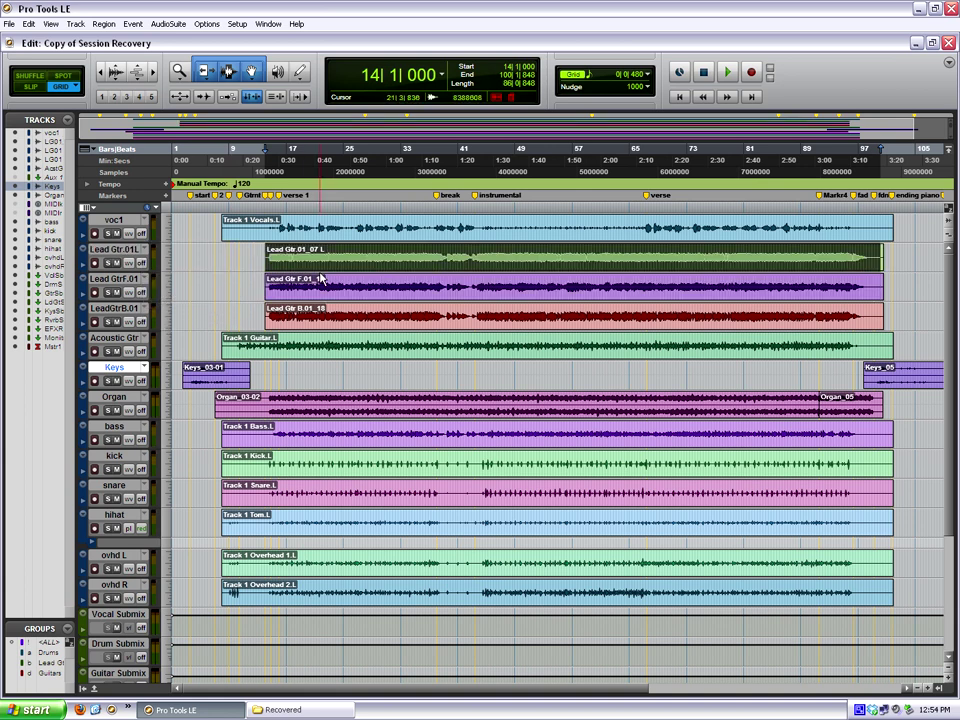
# Select unused regions in the Regions list, then Unused Audio Except Whole Files.
pyautogui.click(941, 690)
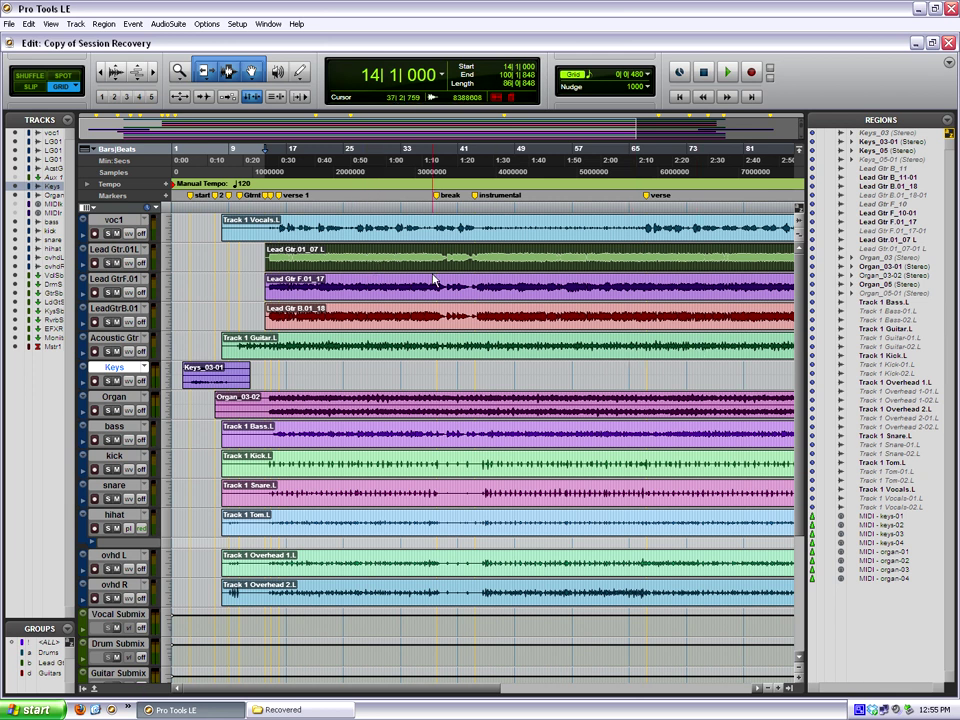
pyautogui.click(946, 122)
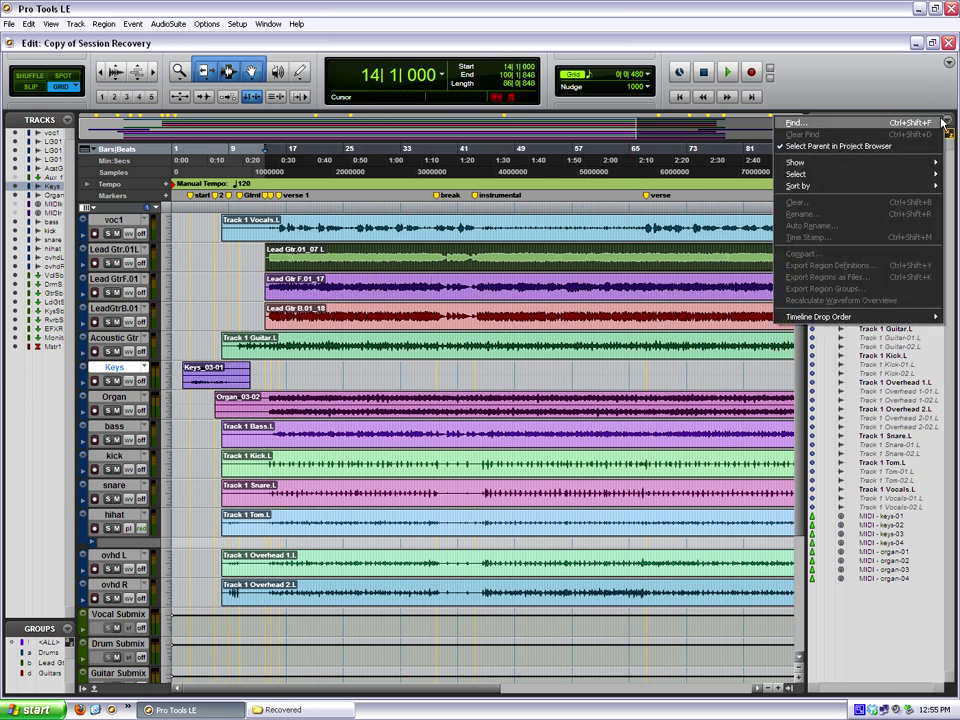
pyautogui.moveTo(843, 177)
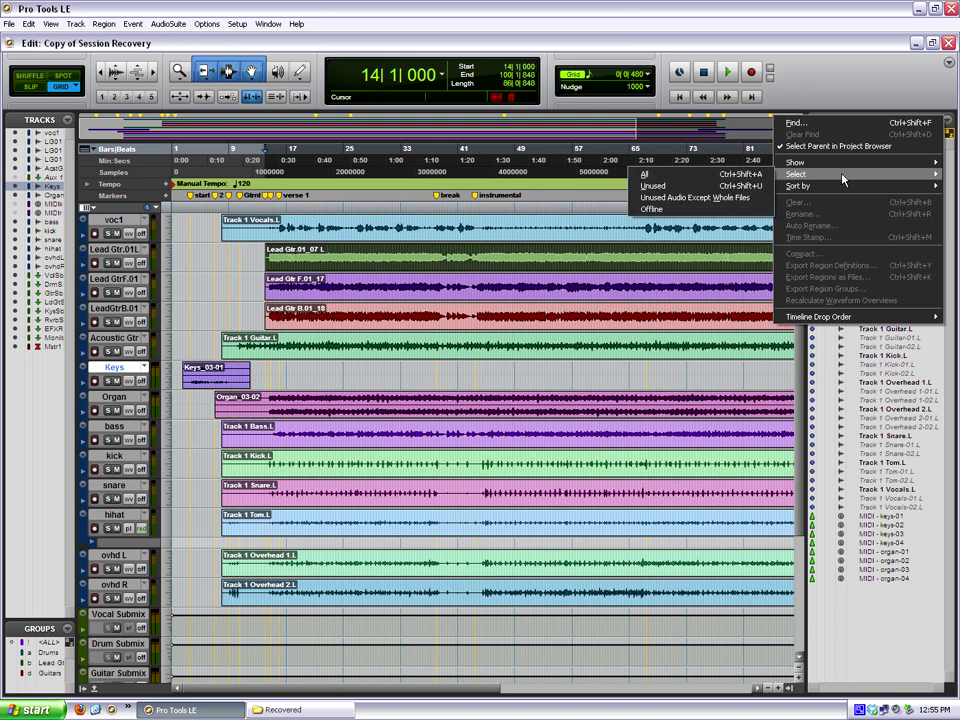
pyautogui.click(720, 185)
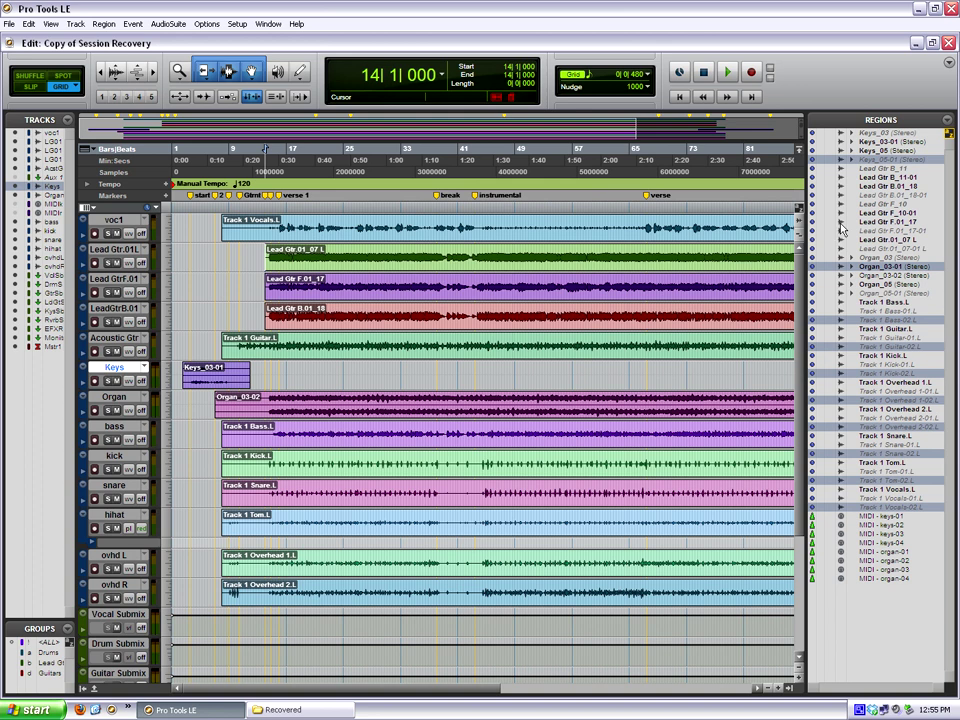
pyautogui.click(880, 119)
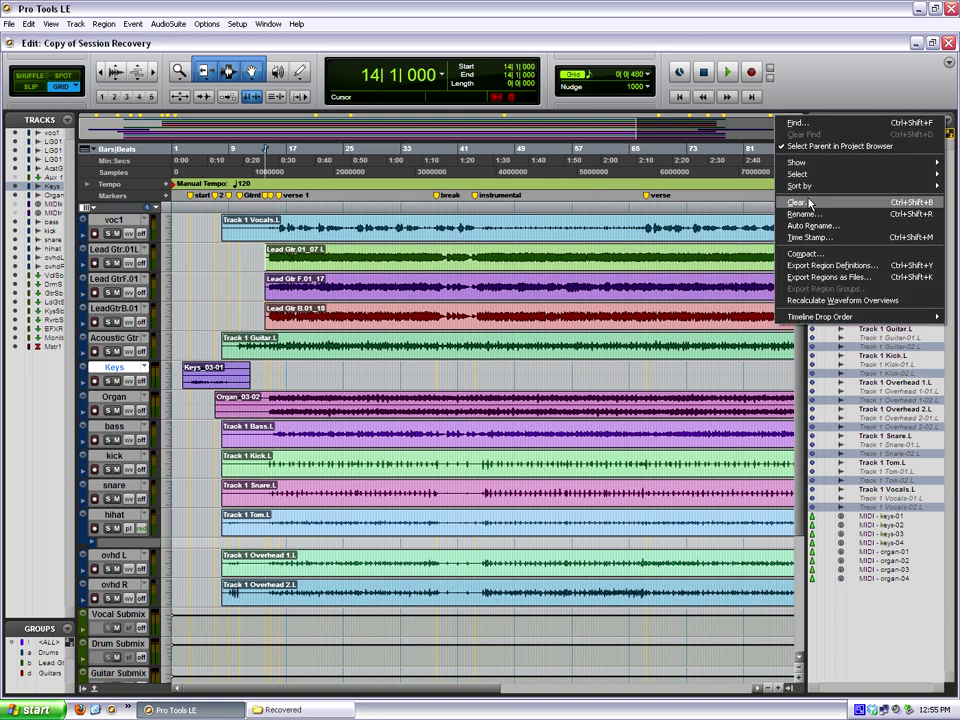
pyautogui.moveTo(805, 176)
pyautogui.click(710, 201)
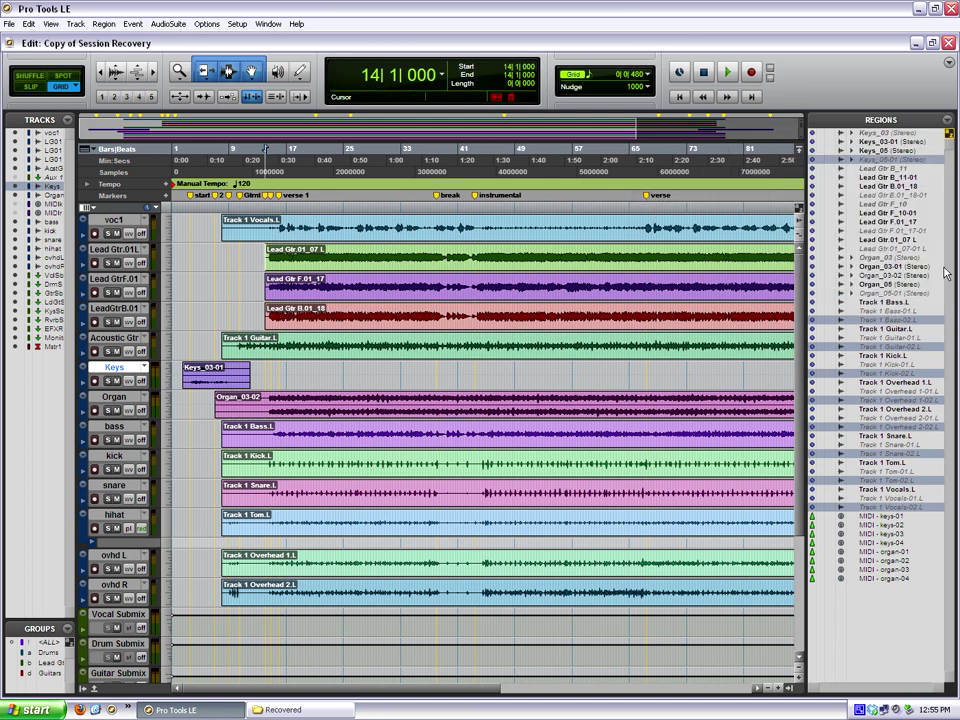
# Remove the selected regions from the session, confirming even the one reported as used.
pyautogui.click(880, 120)
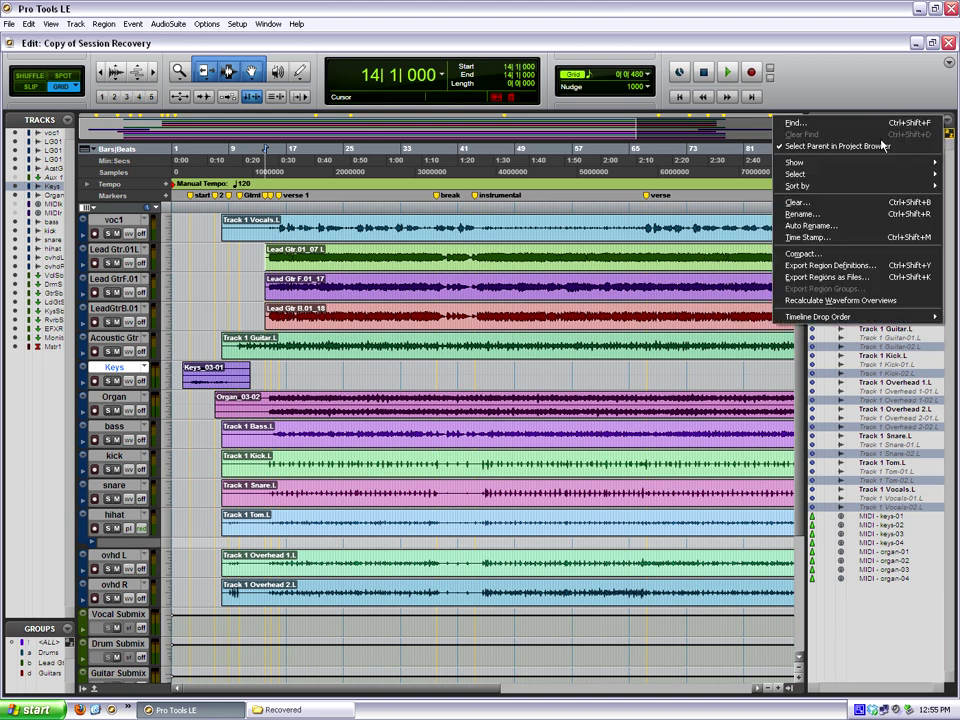
pyautogui.click(797, 202)
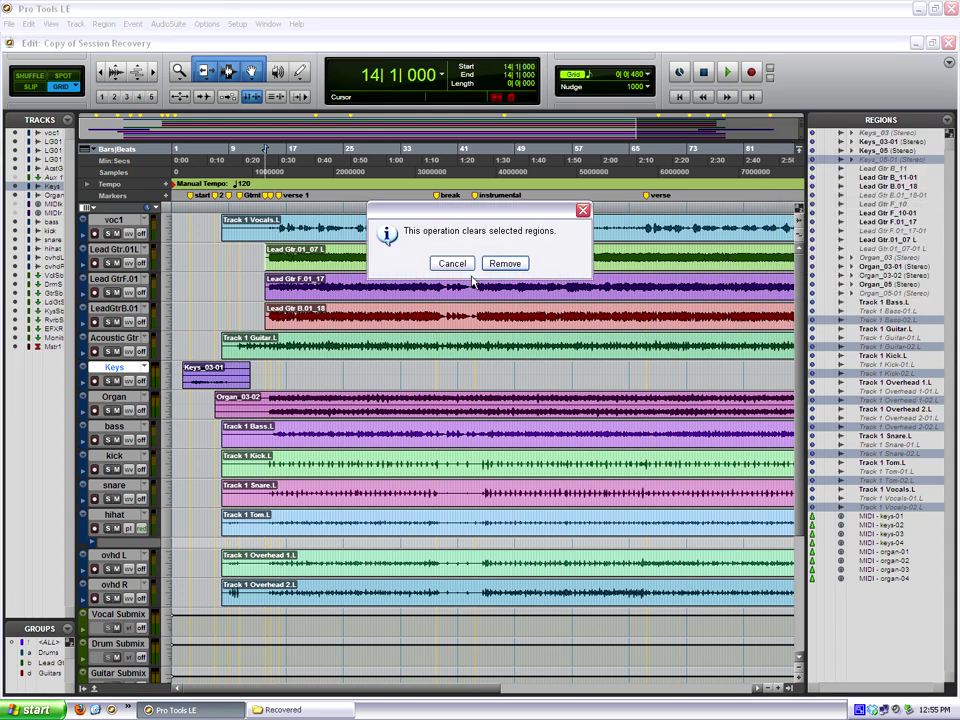
pyautogui.click(506, 262)
pyautogui.click(506, 270)
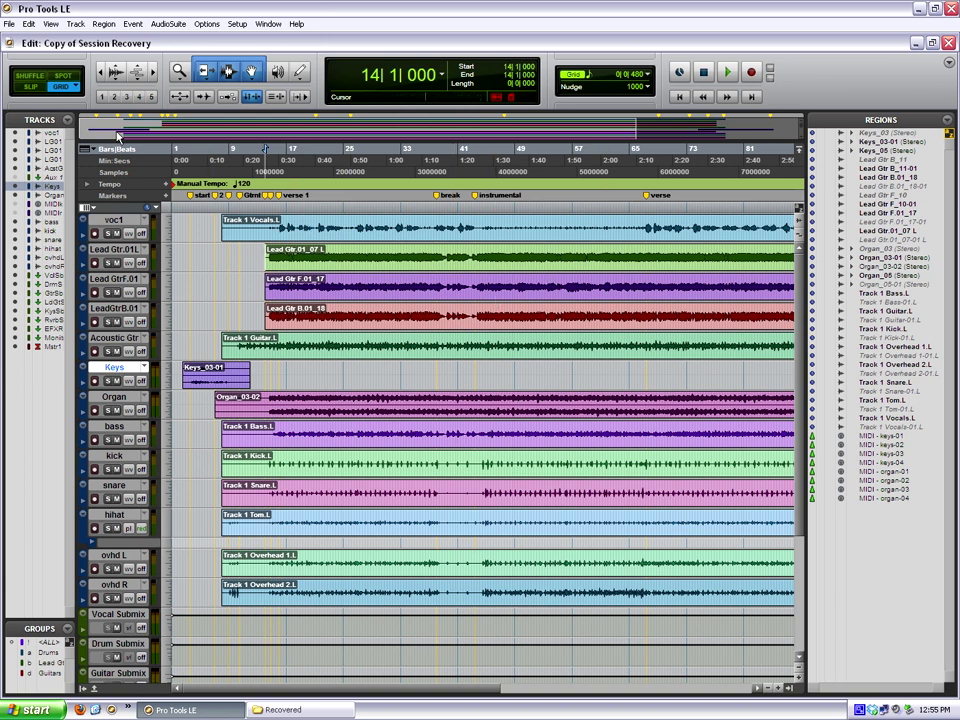
# Close and reopen Copy of Session Recovery, choosing Skip All for the missing audio files.
pyautogui.click(8, 23)
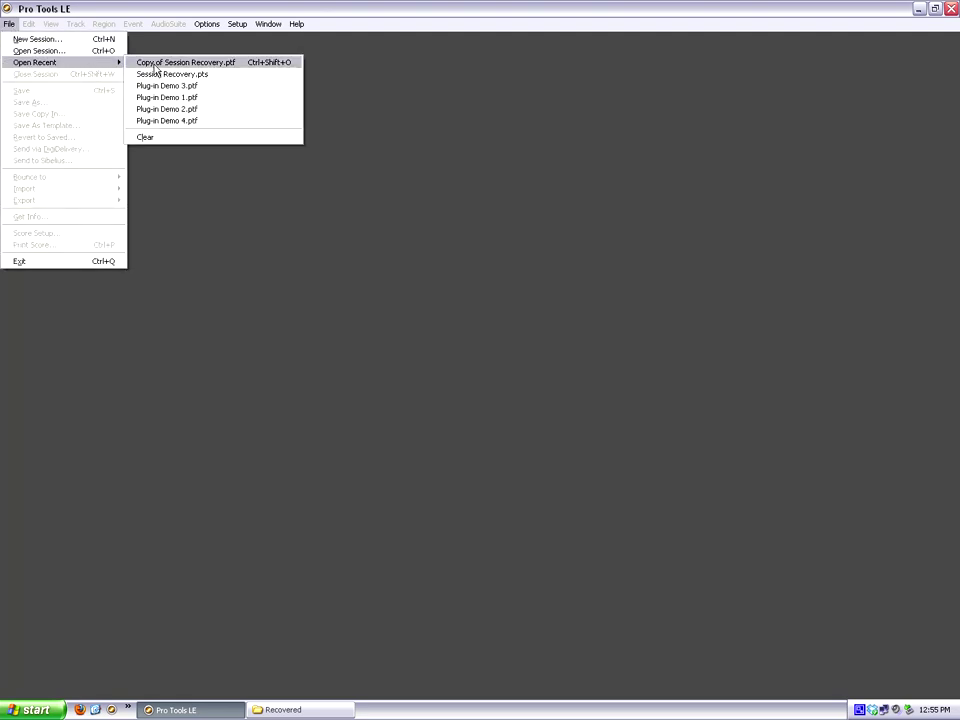
pyautogui.click(190, 62)
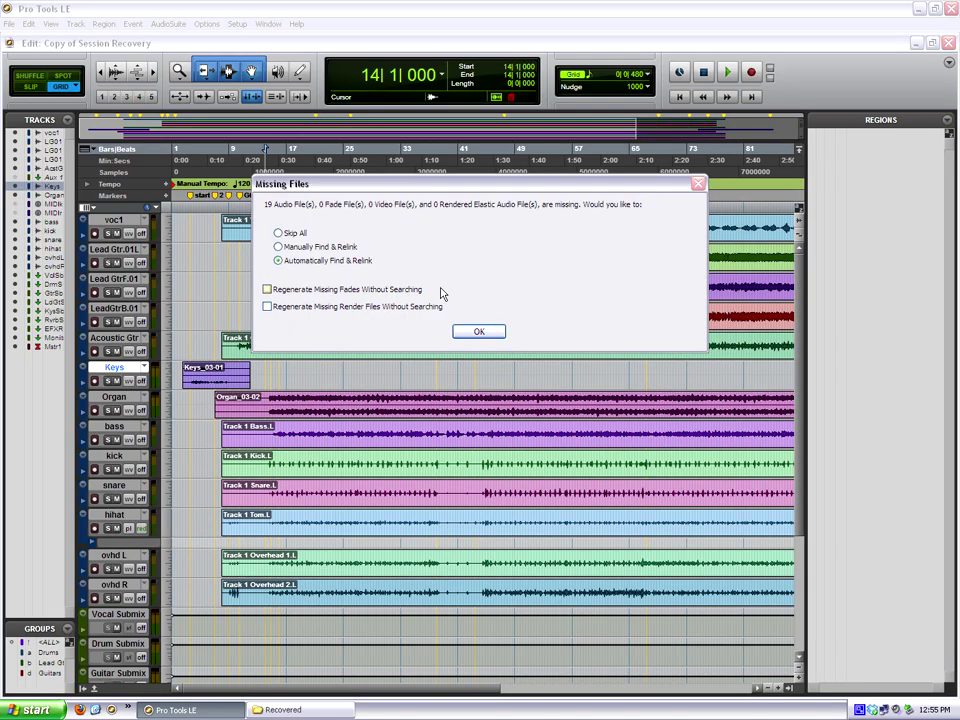
pyautogui.click(278, 232)
pyautogui.click(480, 334)
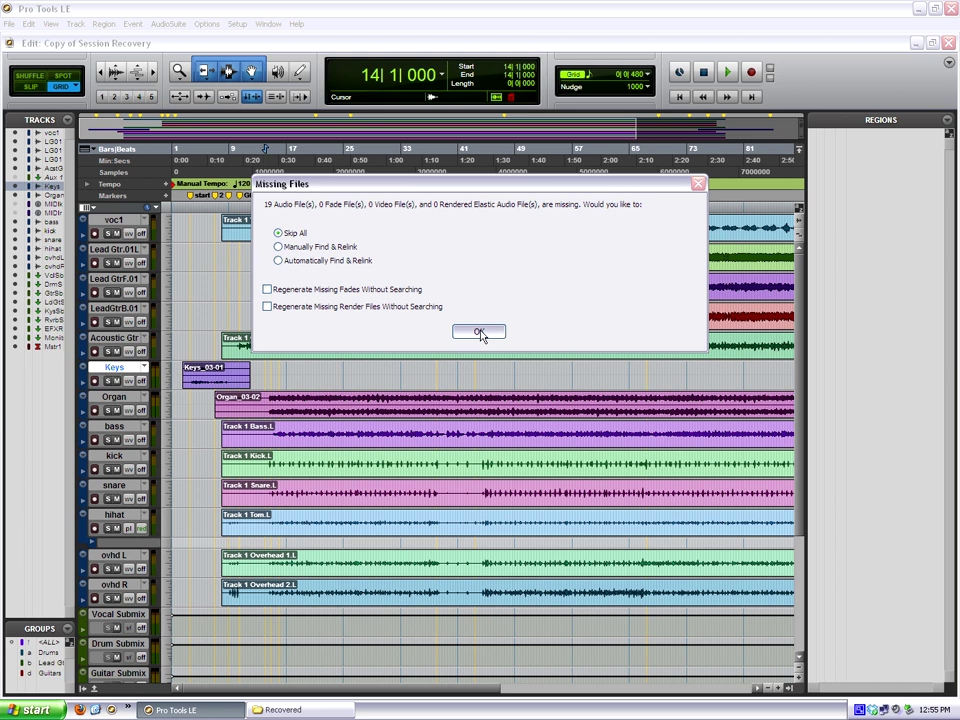
# Select unused audio except whole files in the Regions list and remove them.
pyautogui.click(880, 120)
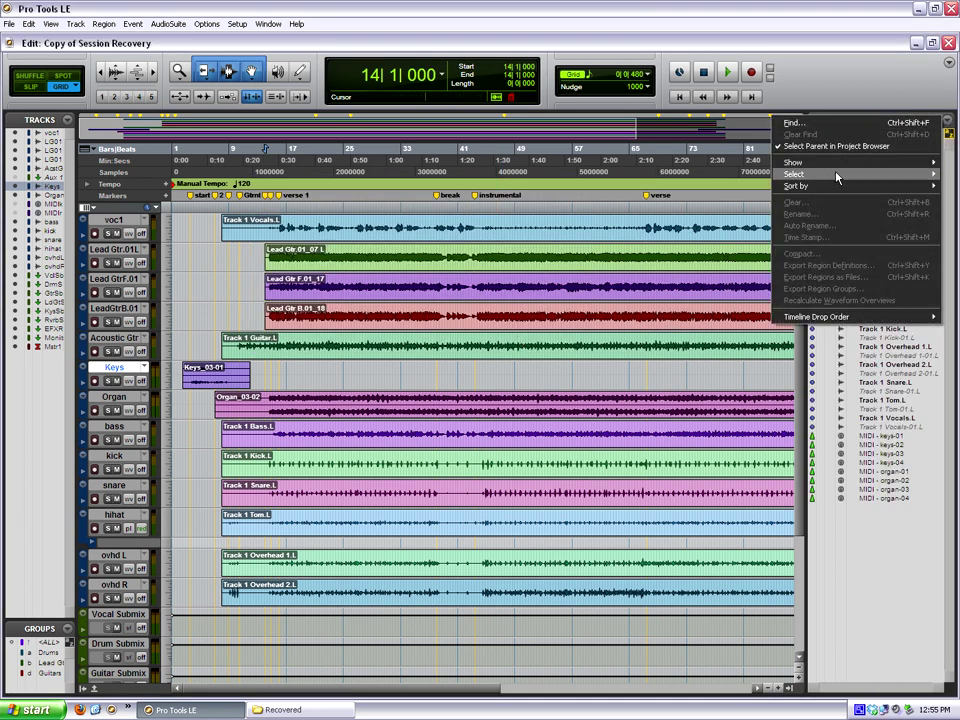
pyautogui.moveTo(837, 177)
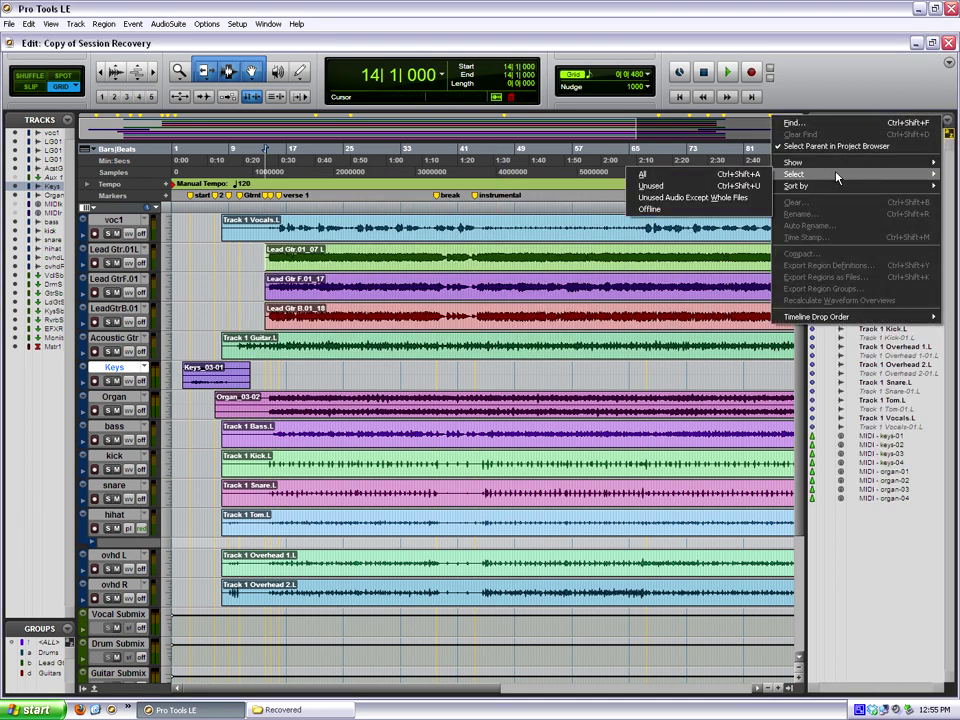
pyautogui.click(702, 190)
pyautogui.click(950, 124)
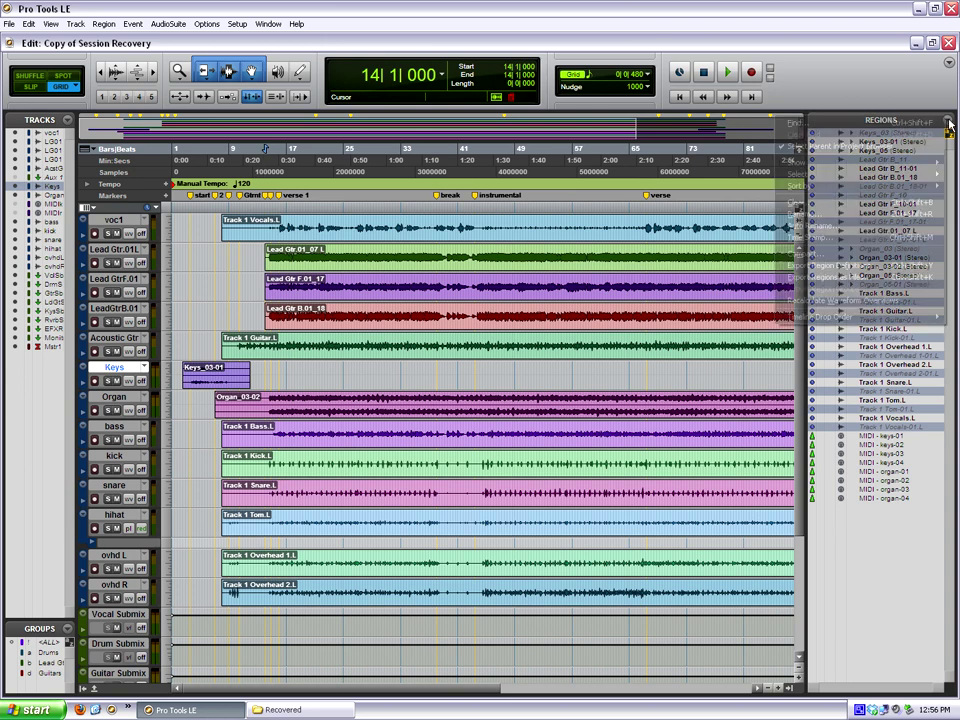
pyautogui.moveTo(821, 176)
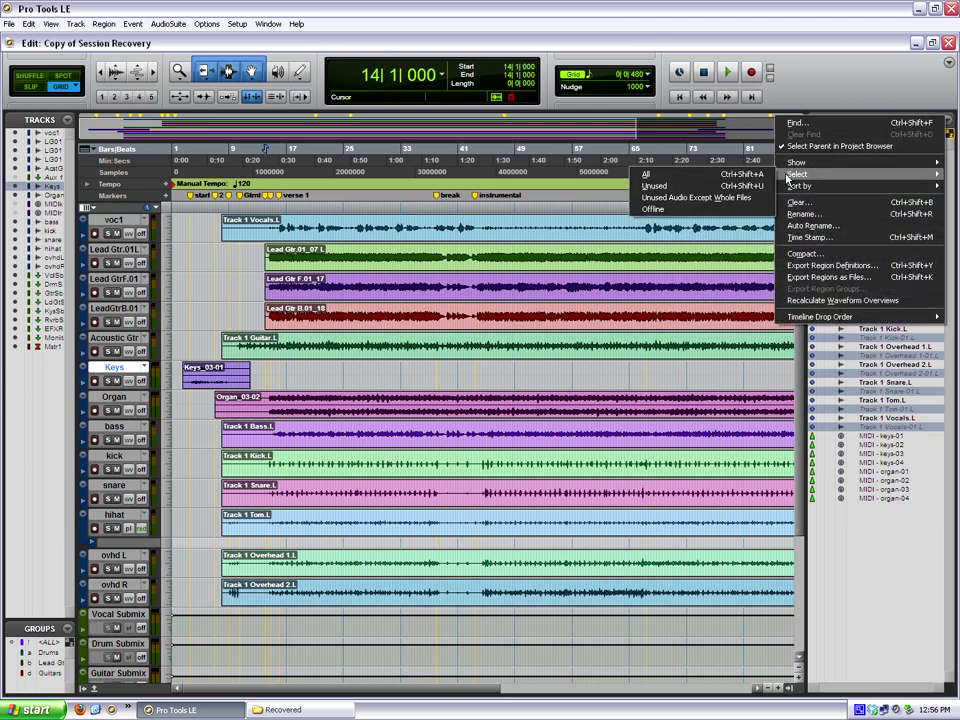
pyautogui.click(696, 197)
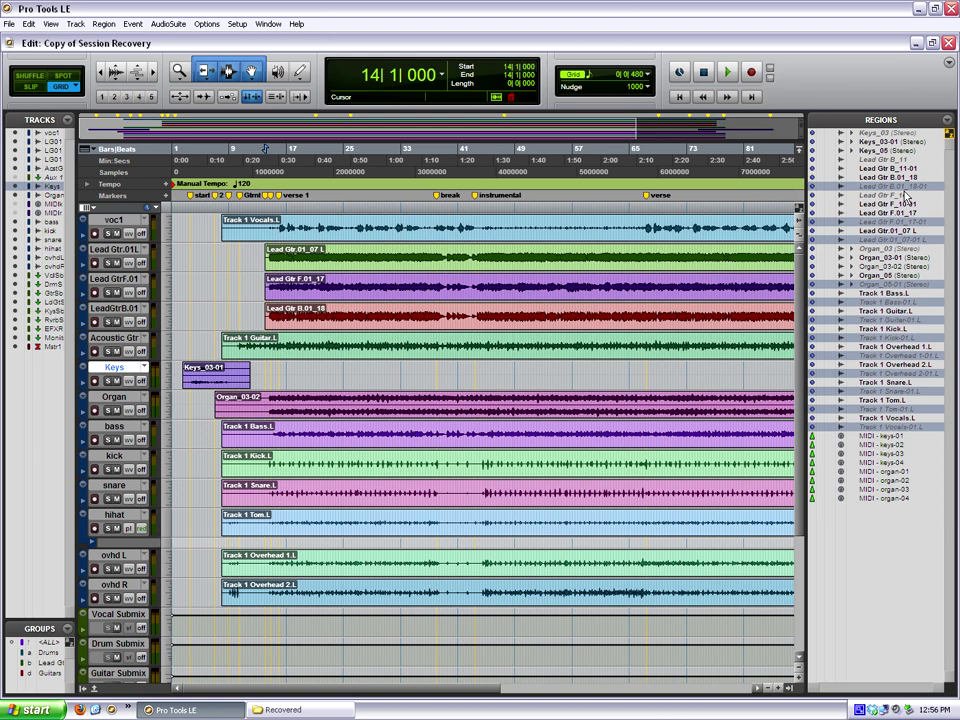
pyautogui.click(950, 122)
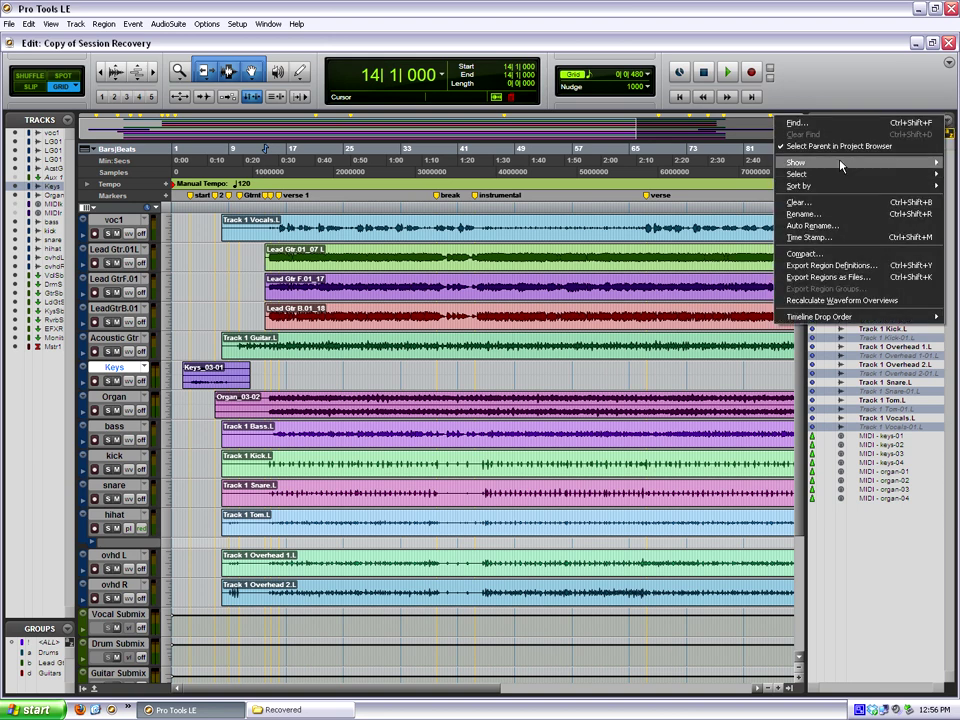
pyautogui.click(818, 205)
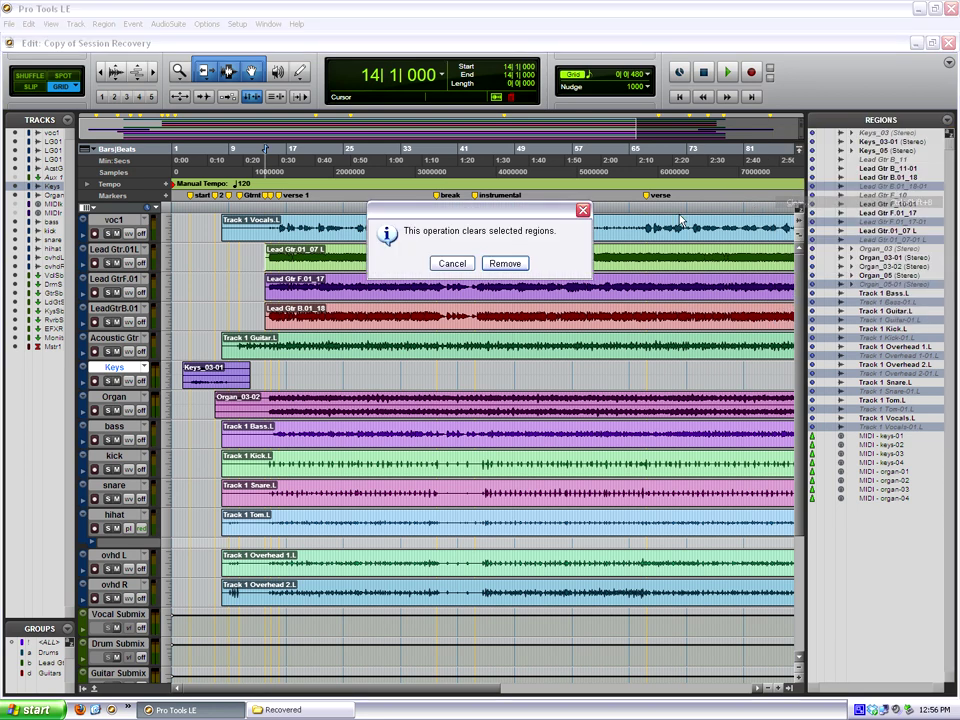
pyautogui.click(493, 261)
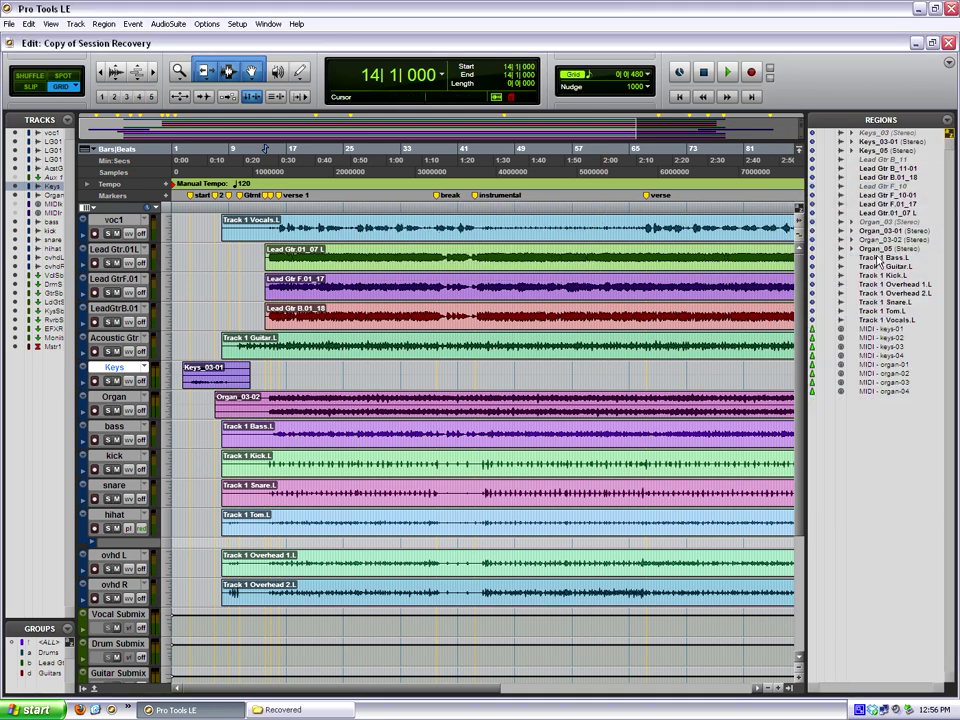
# Remove the Organ_03 (Stereo) and Keys_03 (Stereo) regions from the Regions list.
pyautogui.click(878, 221)
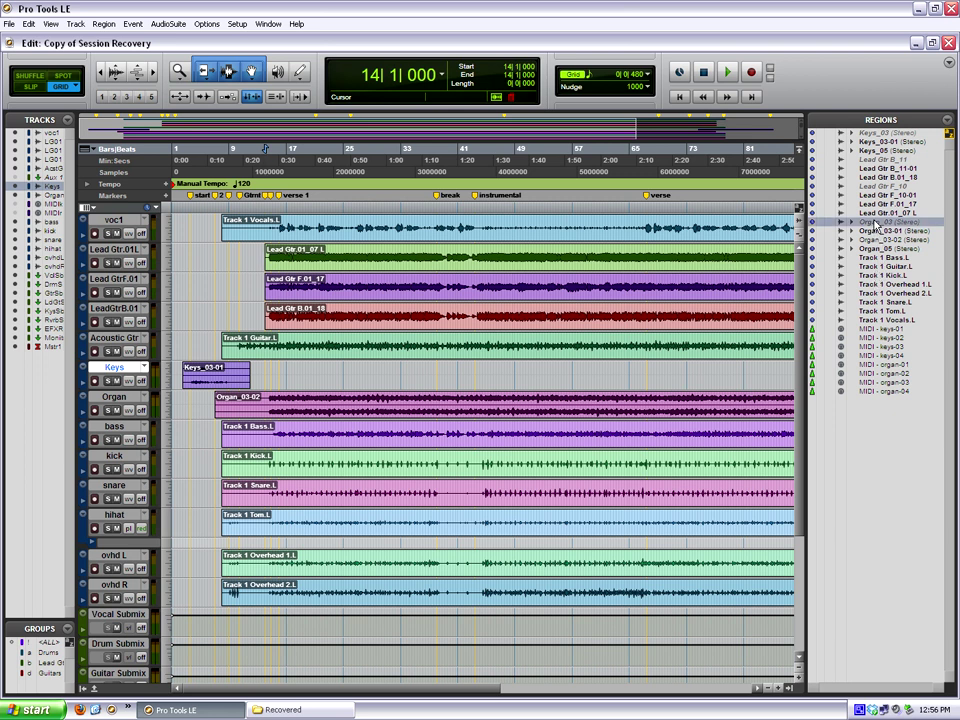
pyautogui.keyDown('ctrl'); pyautogui.click(866, 133); pyautogui.keyUp('ctrl')
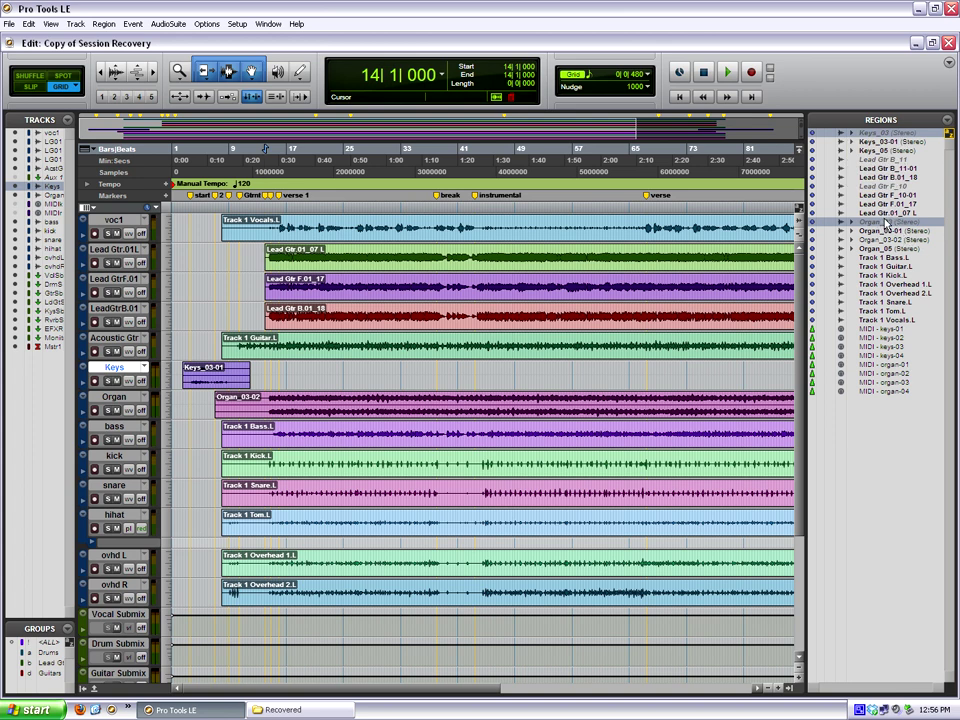
pyautogui.rightClick(885, 224)
pyautogui.click(825, 221)
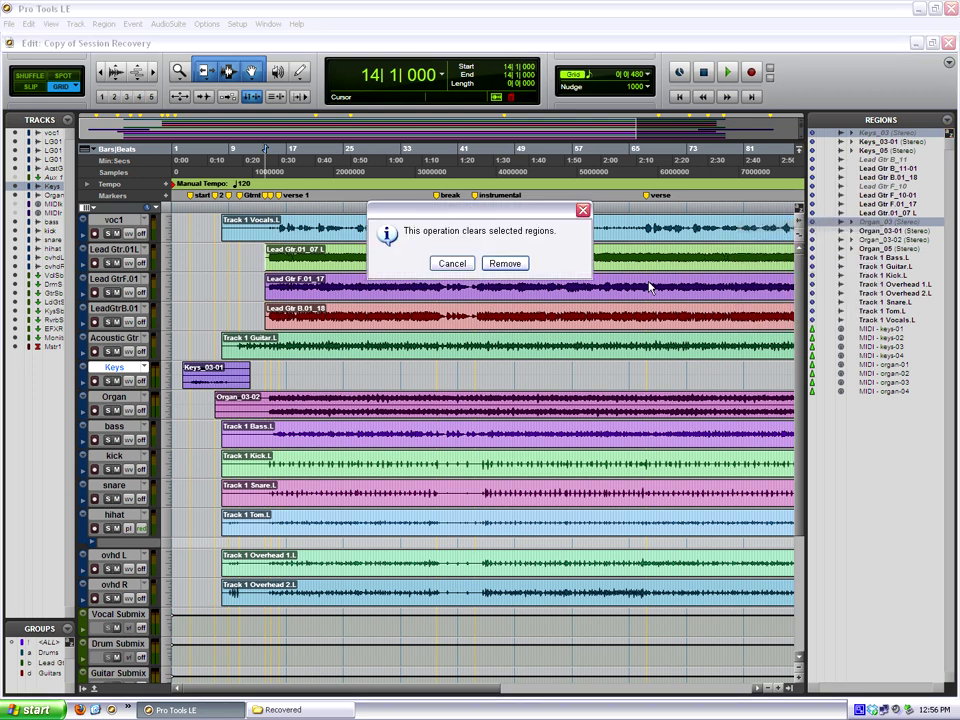
pyautogui.click(502, 264)
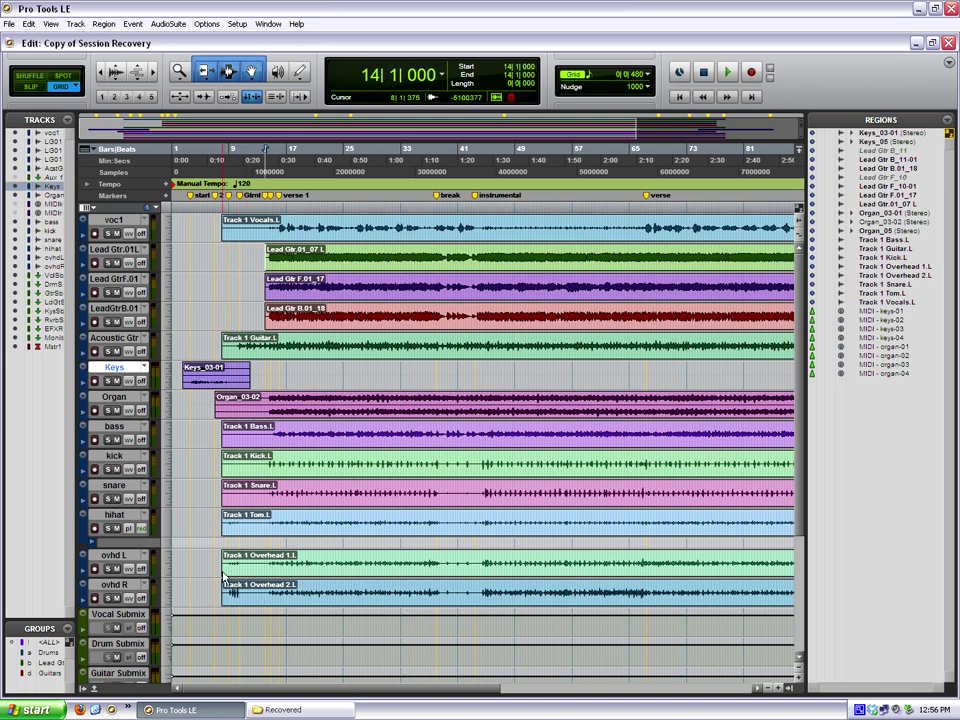
pyautogui.moveTo(303, 689); pyautogui.dragTo(215, 693)
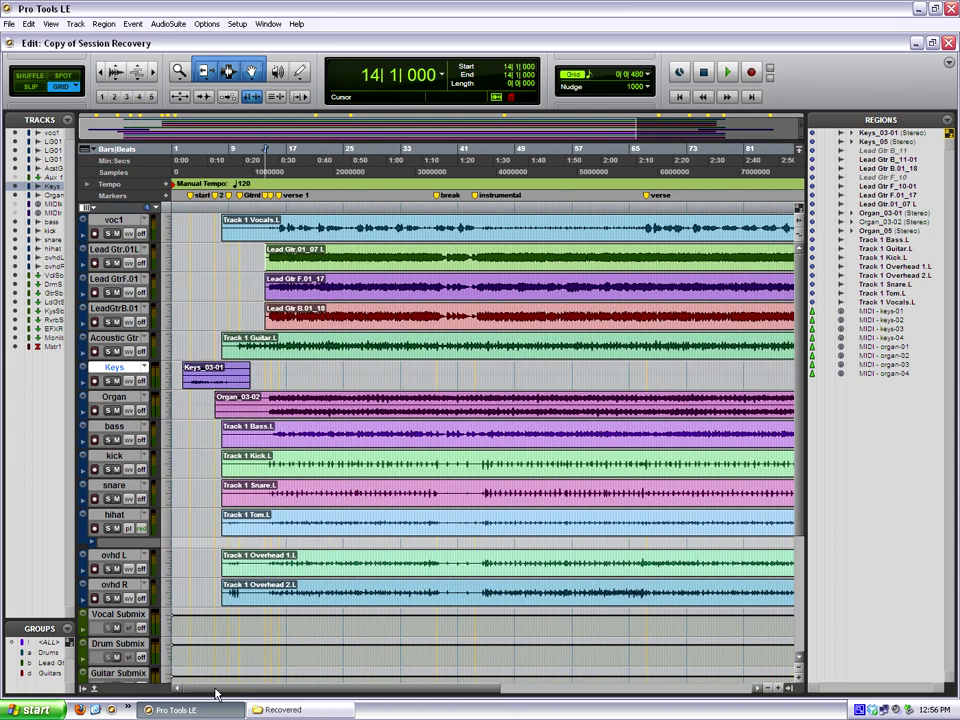